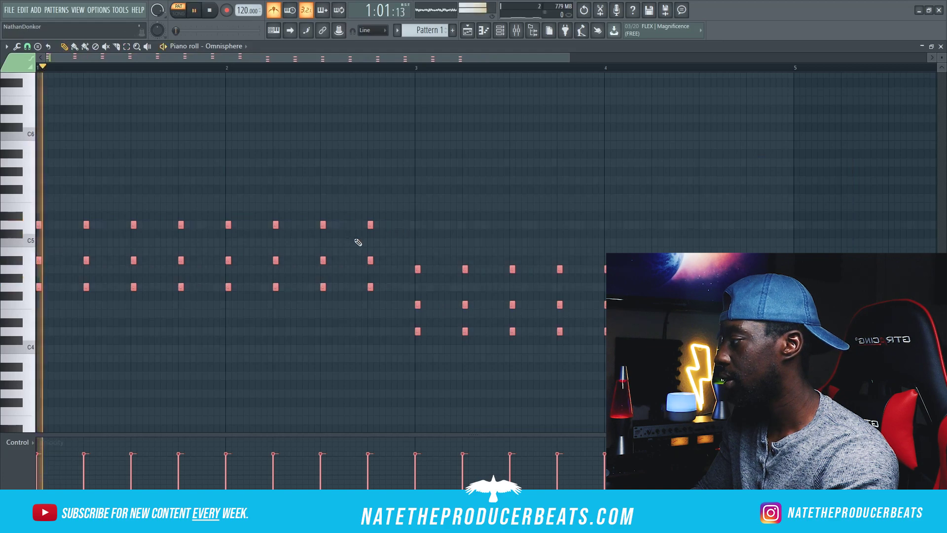
# Step: Stop playback and open the Omnisphere instrument from the channel rack
pyautogui.press('space')
pyautogui.click(517, 30)
pyautogui.click(499, 30)
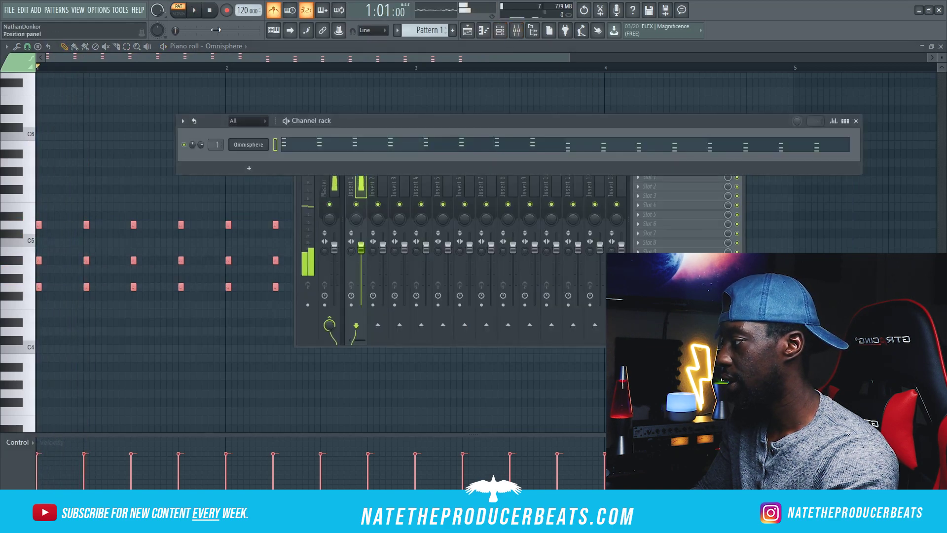
pyautogui.click(249, 145)
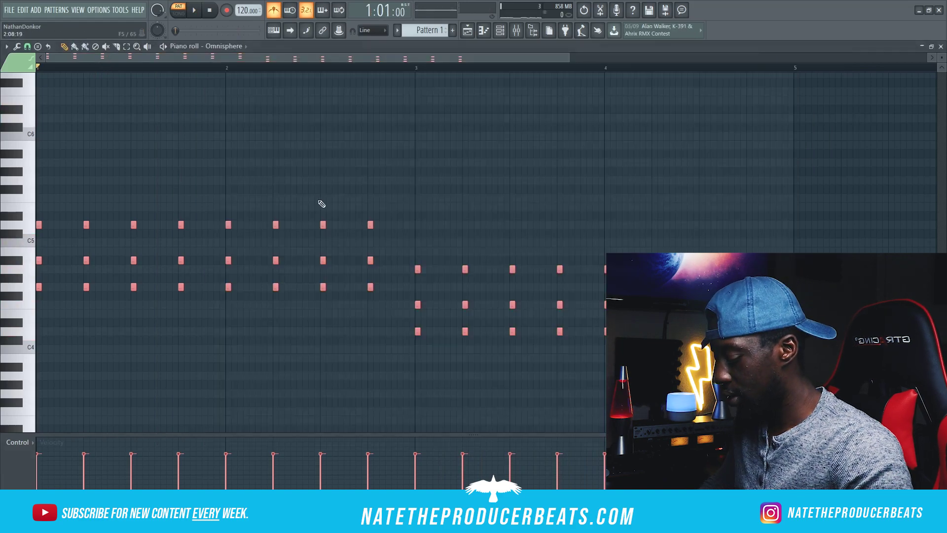
# Step: Transpose all the chord notes in the Omnisphere piano roll up two octaves, auditioning the pattern after each octave
pyautogui.hotkey('ctrl', 'Up')
pyautogui.press('space')
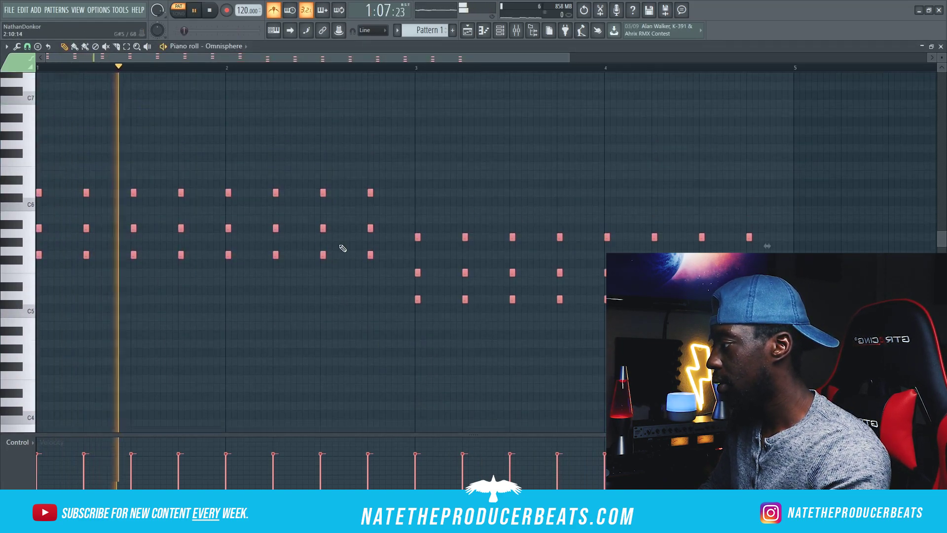
pyautogui.scroll(3, 343, 253)
pyautogui.press('space')
pyautogui.hotkey('ctrl', 'Up')
pyautogui.press('space')
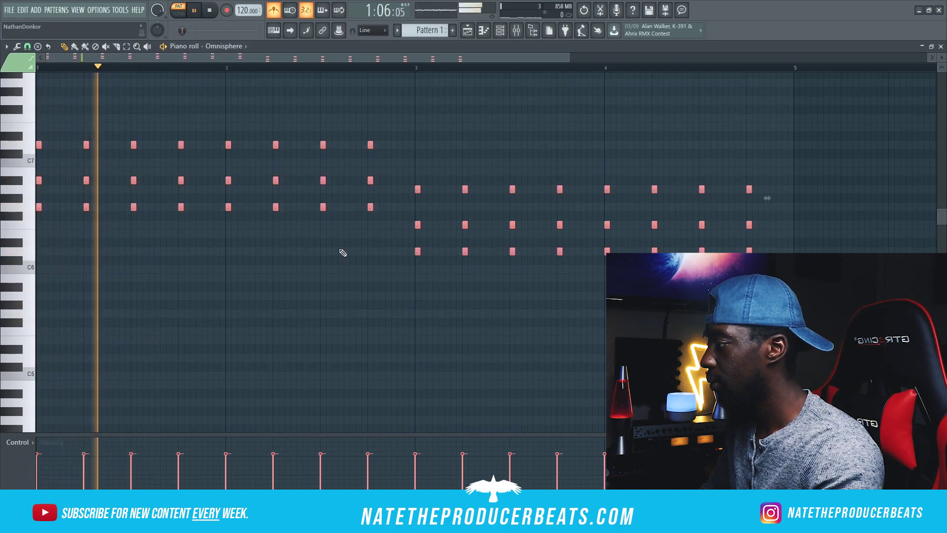
pyautogui.scroll(3, 388, 346)
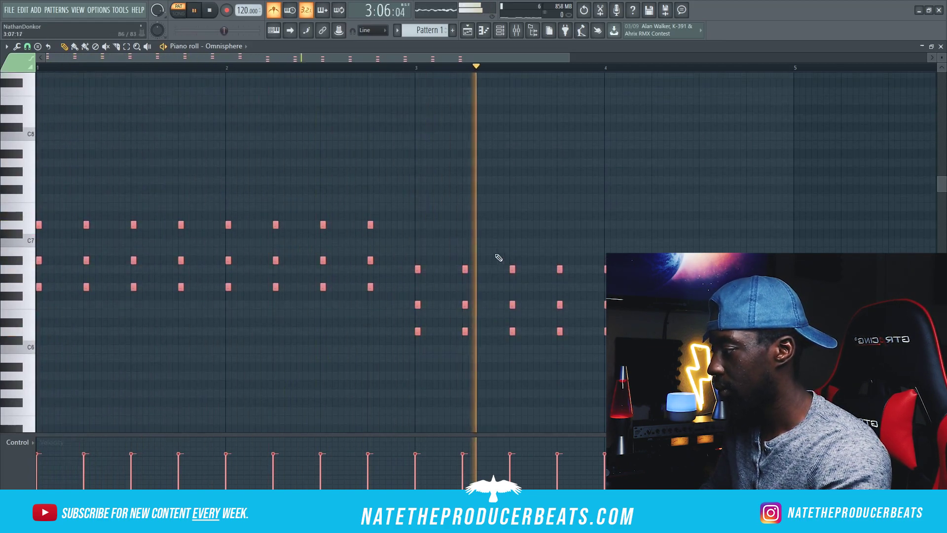
pyautogui.press('space')
# Step: Load Fruity parametric EQ 2 into the first effect slot of mixer Insert 1
pyautogui.press('F6')
pyautogui.rightClick(266, 144)
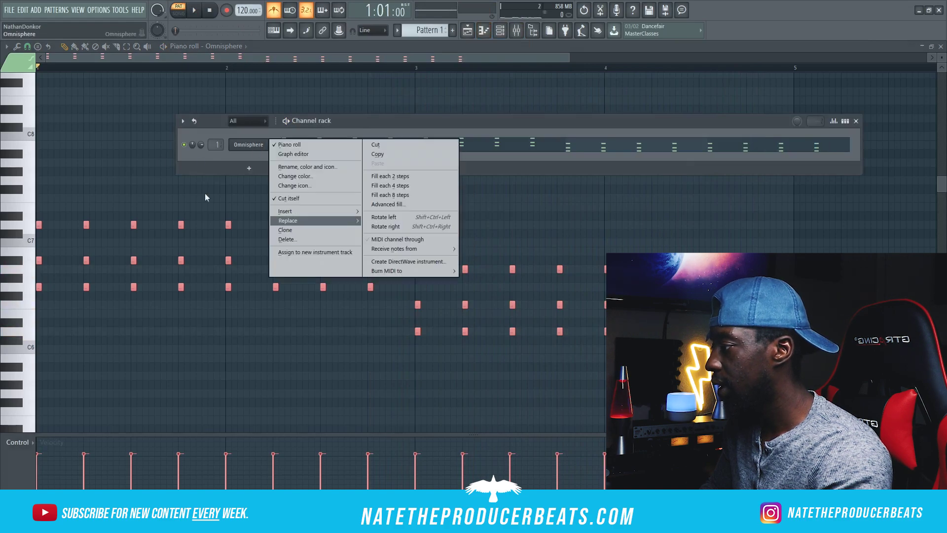
pyautogui.click(532, 31)
pyautogui.click(515, 32)
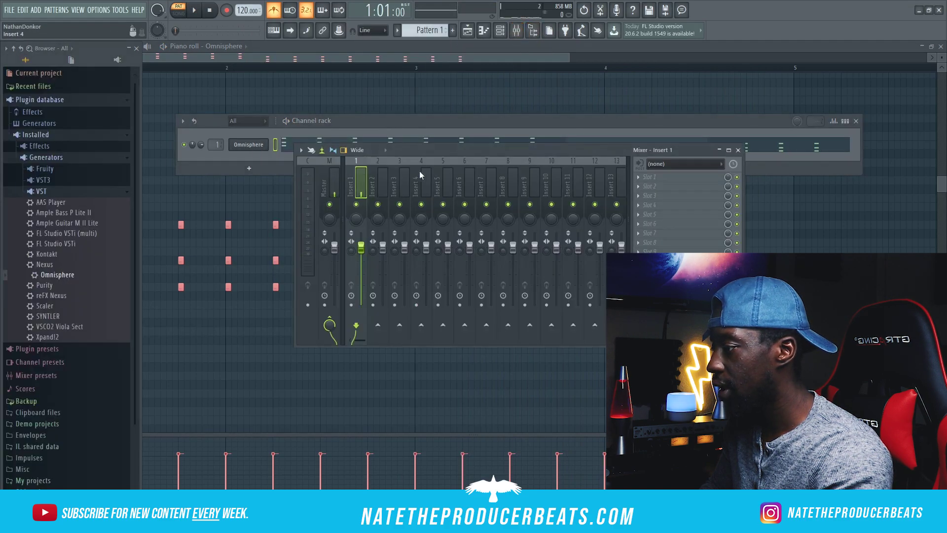
pyautogui.click(669, 178)
pyautogui.click(784, 353)
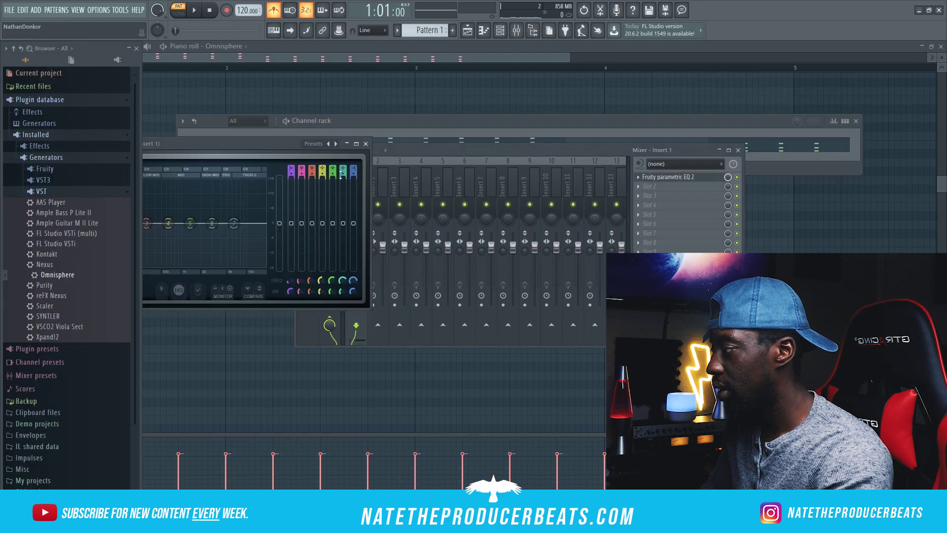
# Step: Apply a high-pass preset in the EQ and raise band 1's cutoff to the edge of the low mids during playback
pyautogui.moveTo(264, 145); pyautogui.dragTo(501, 160)
pyautogui.click(297, 161)
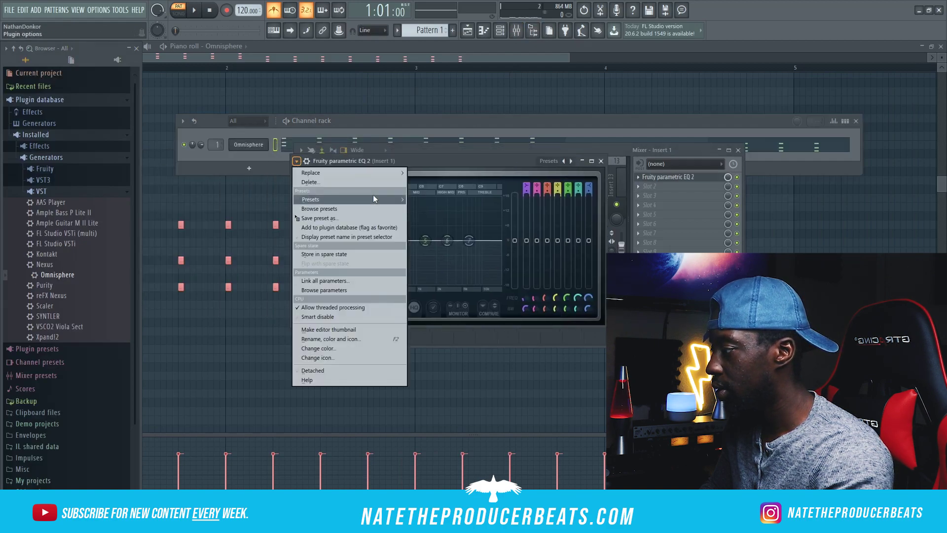
pyautogui.press('space')
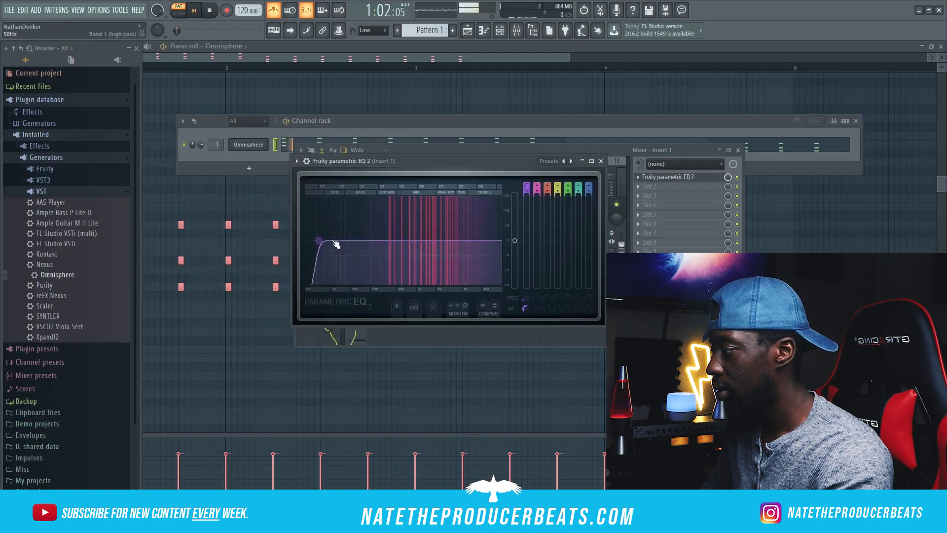
pyautogui.moveTo(322, 241); pyautogui.dragTo(380, 241)
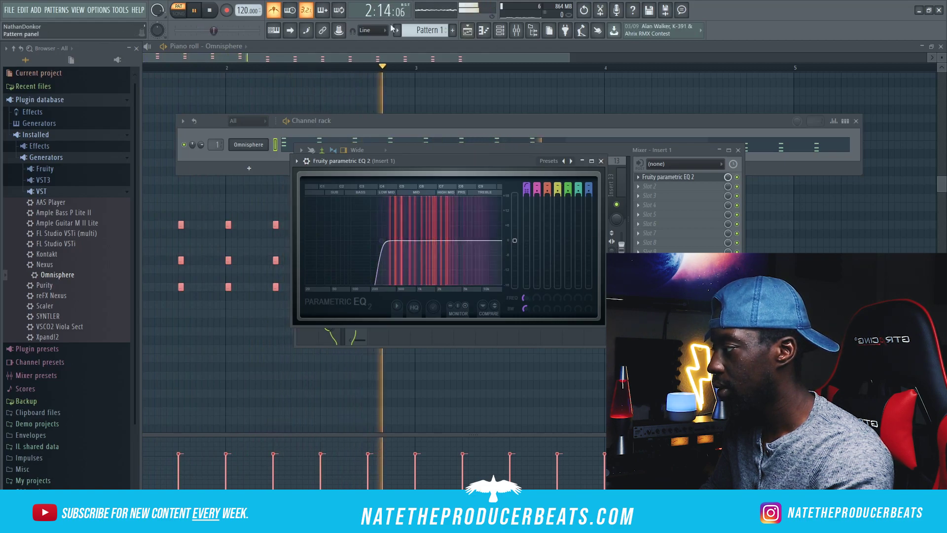
pyautogui.click(209, 11)
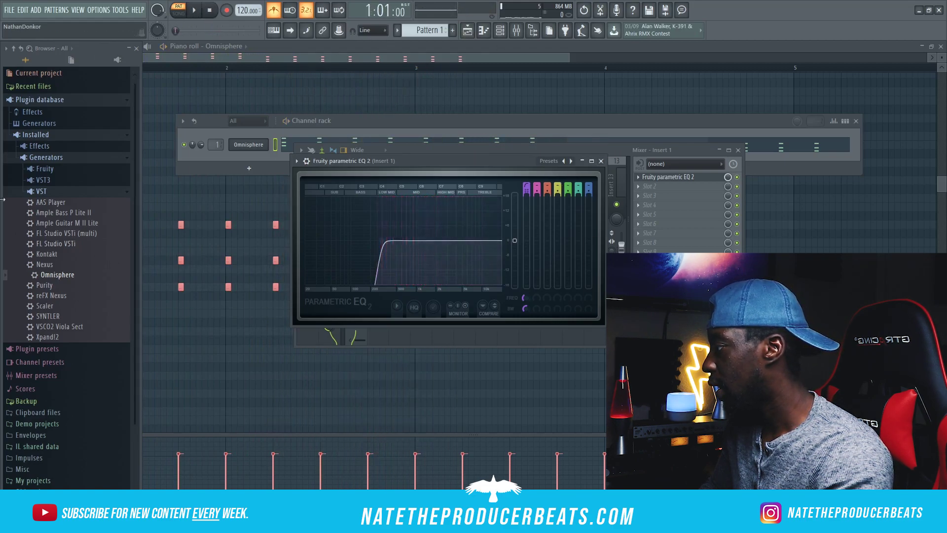
# Step: Add FIN-MICRO to the second effect slot of Insert 1 and set its mode to LP24 while auditioning the pattern
pyautogui.moveTo(74, 190)
pyautogui.mouseDown()
pyautogui.moveTo(67, 151)
pyautogui.moveTo(66, 171)
pyautogui.moveTo(82, 193)
pyautogui.mouseUp()
pyautogui.moveTo(101, 233); pyautogui.dragTo(654, 186)
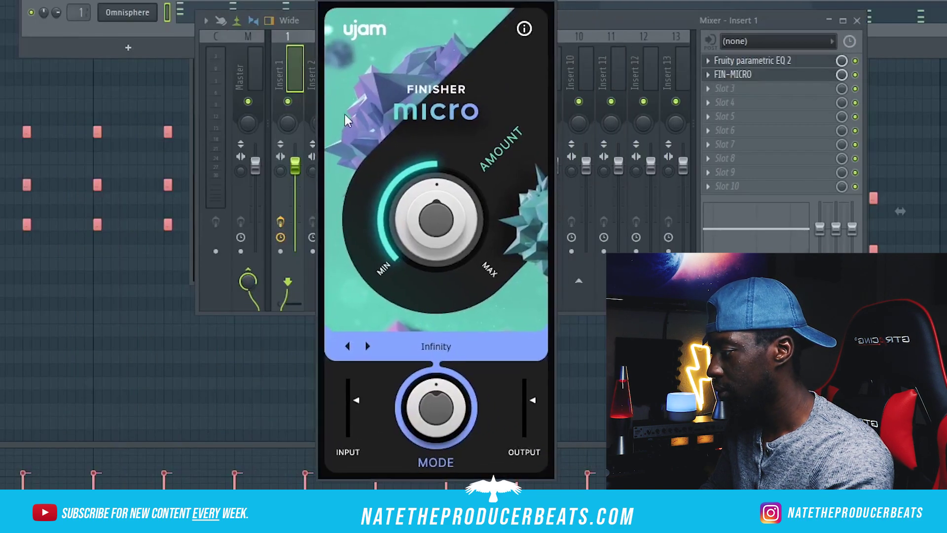
pyautogui.moveTo(446, 362); pyautogui.dragTo(405, 235)
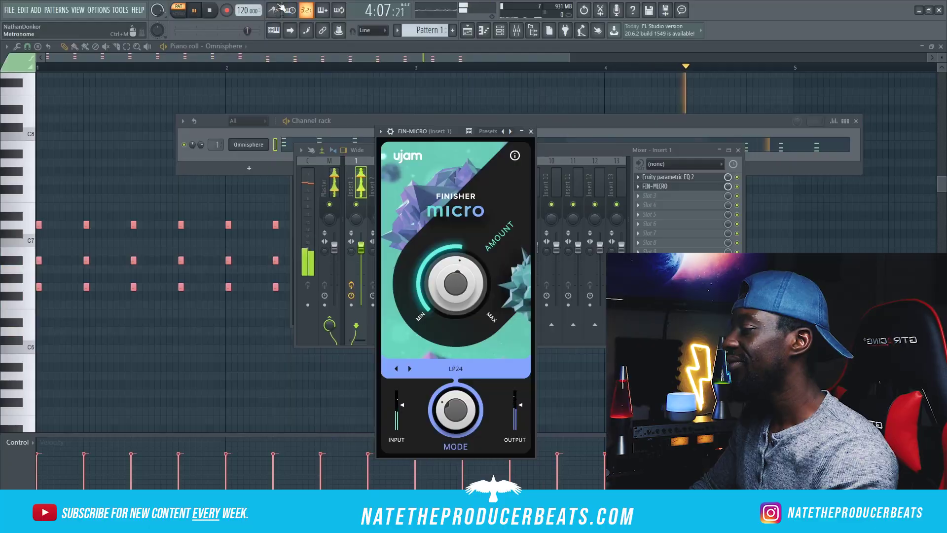
pyautogui.press('space')
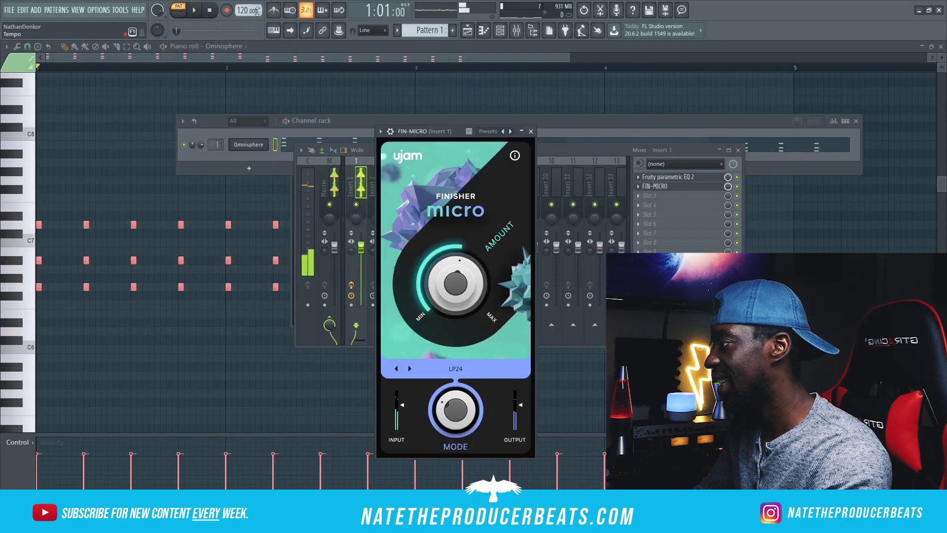
# Step: Add PanCake2 to the third effect slot of Insert 1
pyautogui.click(533, 31)
pyautogui.moveTo(77, 337); pyautogui.dragTo(737, 196)
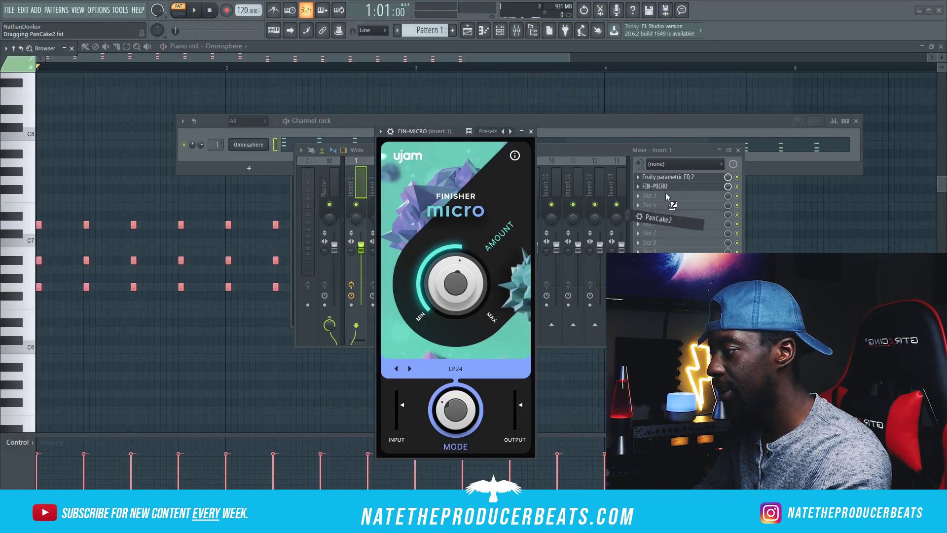
pyautogui.moveTo(665, 193); pyautogui.dragTo(666, 194)
pyautogui.moveTo(205, 168); pyautogui.dragTo(416, 119)
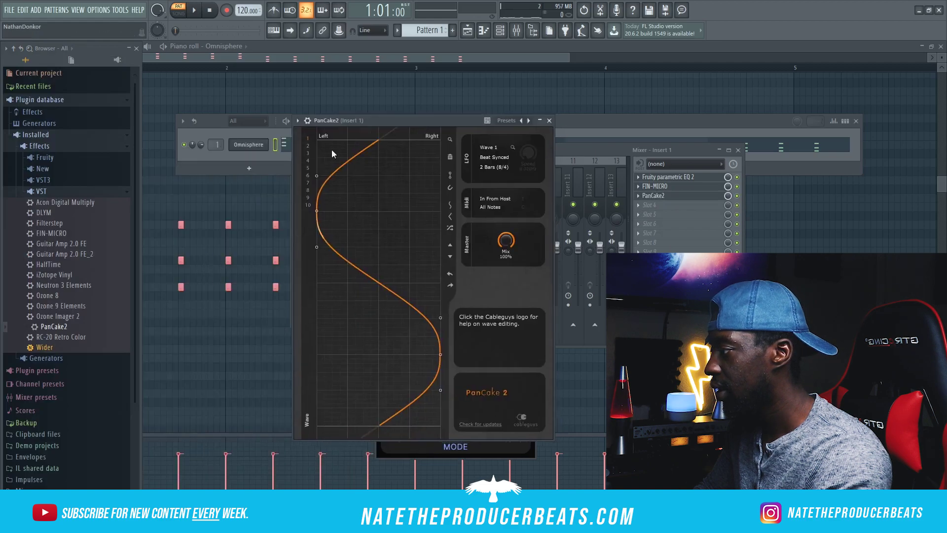
# Step: Load PanCake2's Slow Walker preset and pull the left and right wave points inward to narrow the panning
pyautogui.click(298, 121)
pyautogui.moveTo(365, 158)
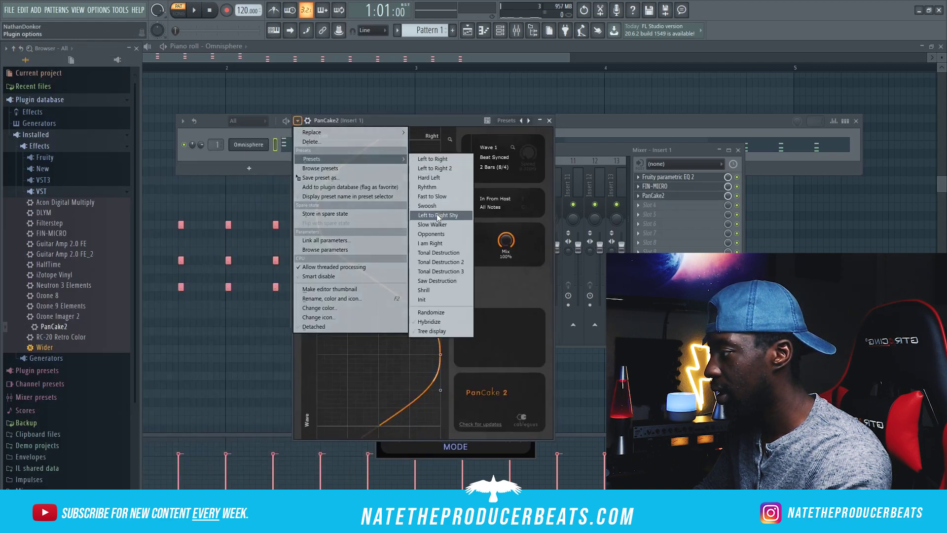
pyautogui.click(438, 224)
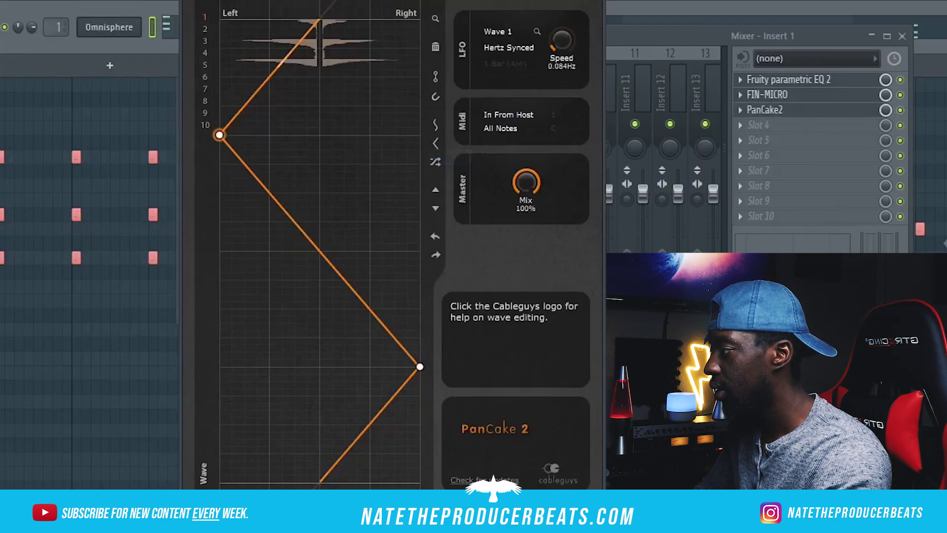
pyautogui.moveTo(219, 134); pyautogui.dragTo(266, 165)
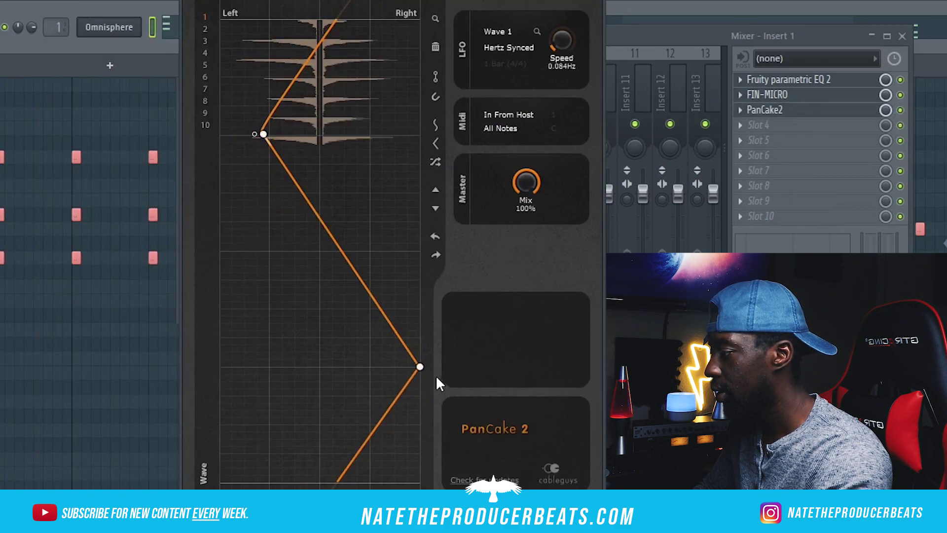
pyautogui.moveTo(420, 376); pyautogui.dragTo(394, 369)
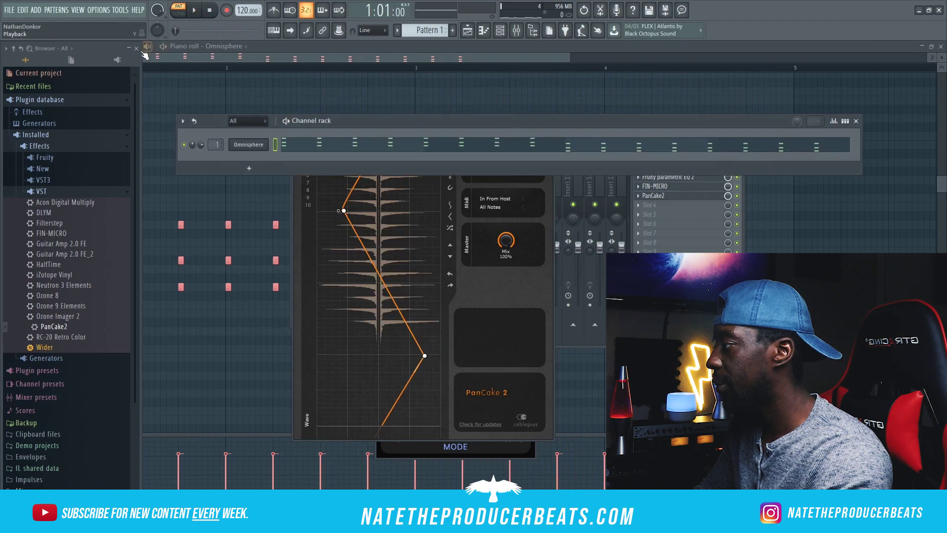
# Step: Close the browser and place a descending A#7, A7, G7 melody above the chords in bar 1, lengthening the G7
pyautogui.click(137, 48)
pyautogui.click(94, 139)
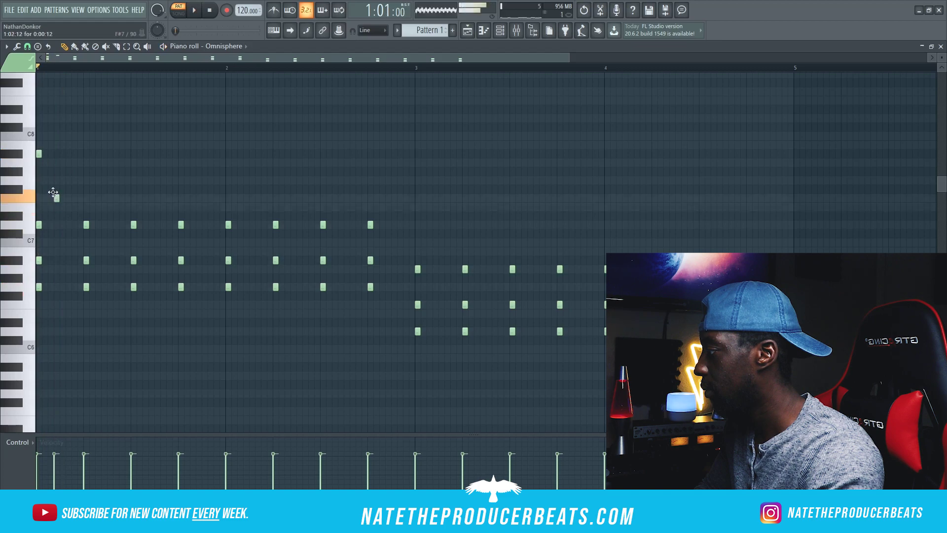
pyautogui.press('space')
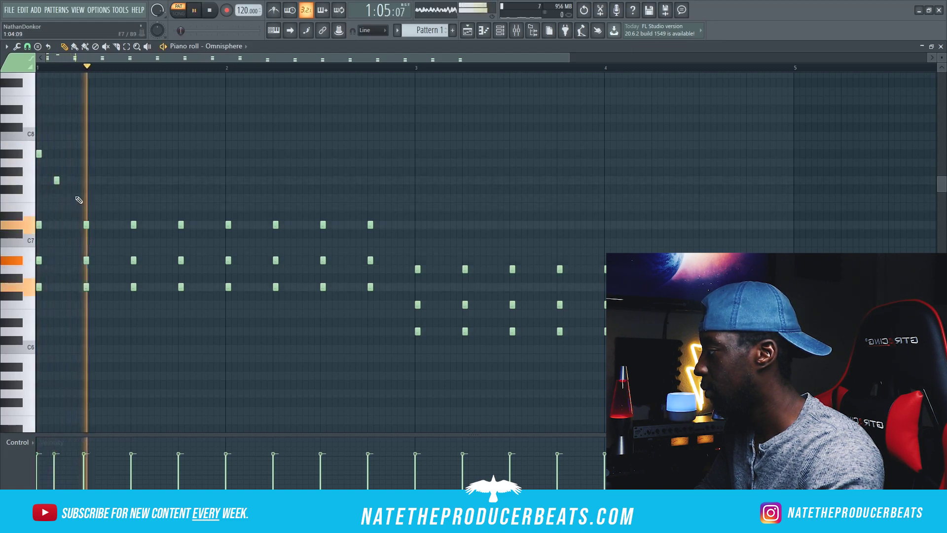
pyautogui.press('space')
pyautogui.click(61, 160)
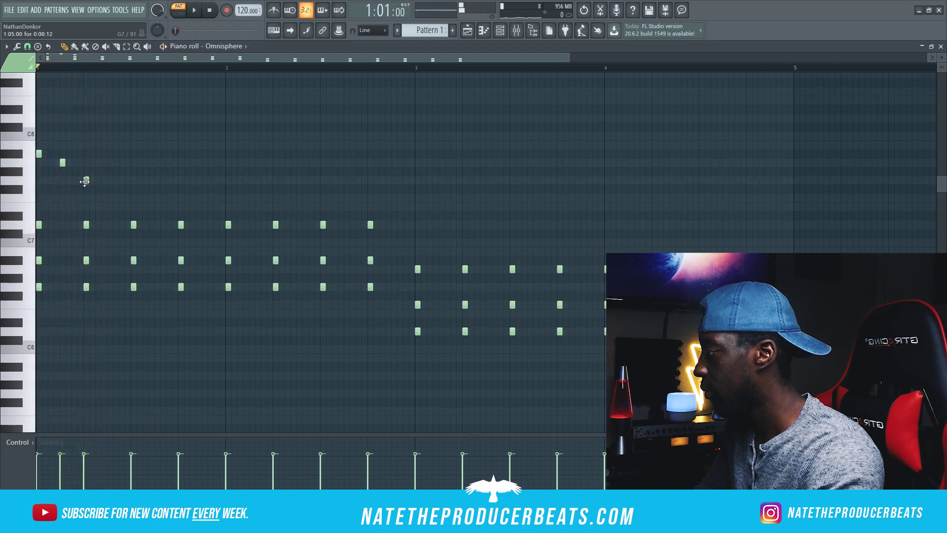
pyautogui.press('space')
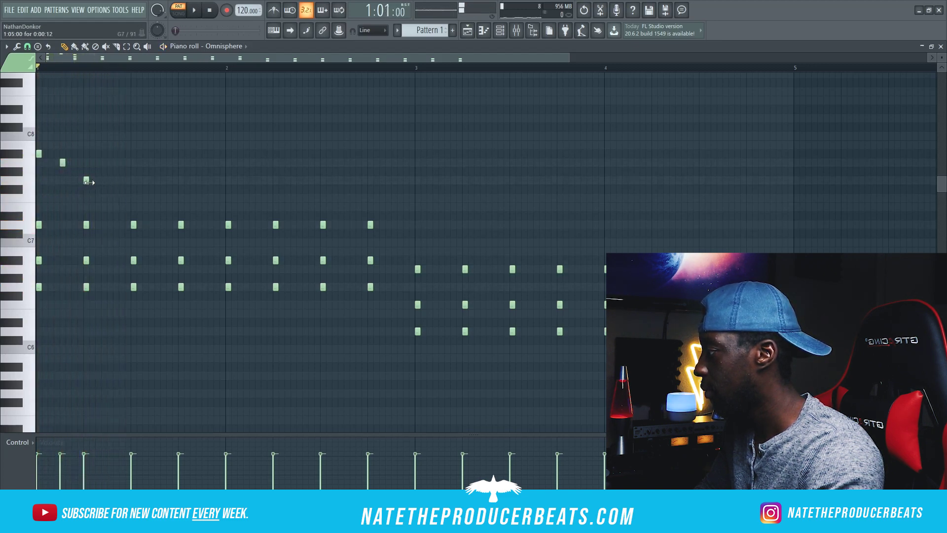
pyautogui.press('space')
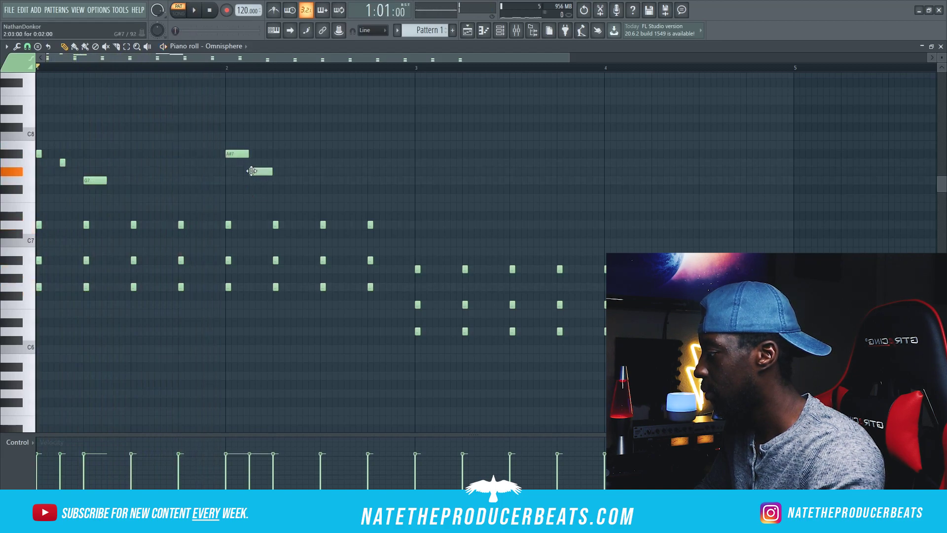
# Step: Build bar 2's melody from short A#7 and A7 notes and a lengthened G7, auditioning and correcting their timing
pyautogui.press('space')
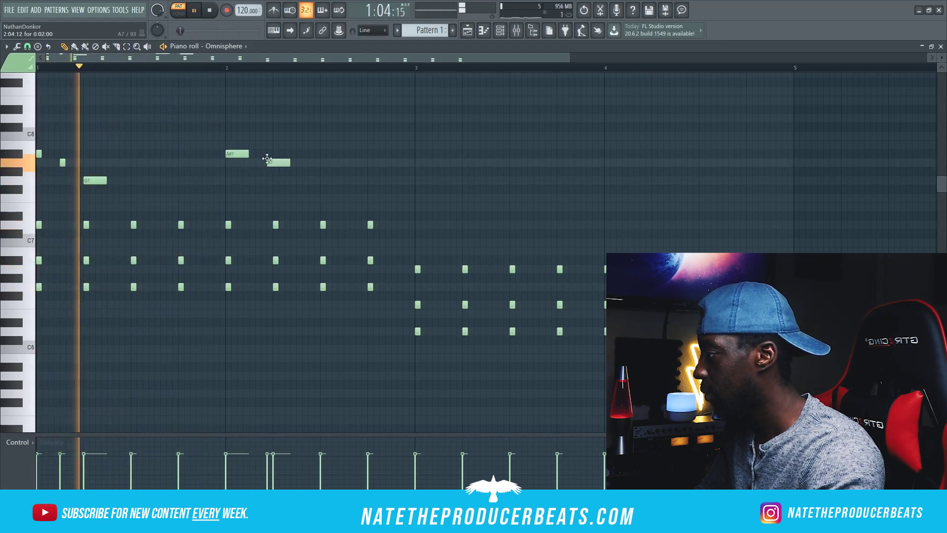
pyautogui.moveTo(277, 165); pyautogui.dragTo(236, 155)
pyautogui.press('space')
pyautogui.press('space')
pyautogui.rightClick(256, 164)
pyautogui.click(250, 164)
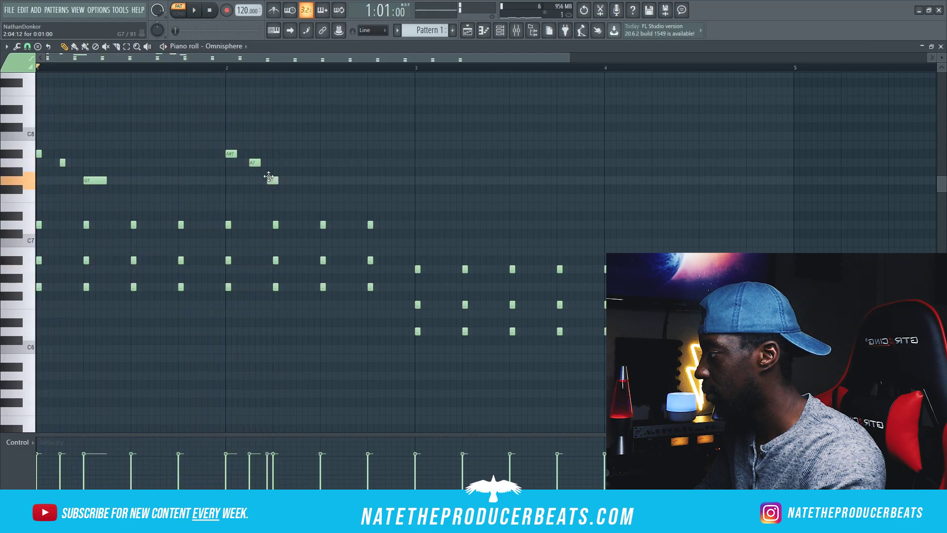
pyautogui.press('space')
pyautogui.moveTo(283, 180); pyautogui.dragTo(308, 182)
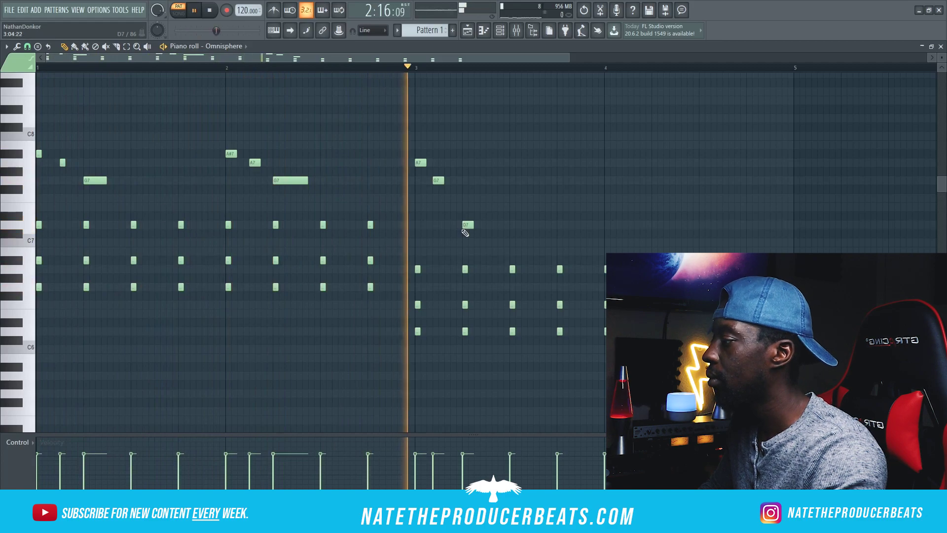
# Step: Place bar 3's A7, G7 and D7 melody with an A#7 pickup at the end of bar 2, adjusting the G7's timing
pyautogui.moveTo(438, 181); pyautogui.dragTo(448, 182)
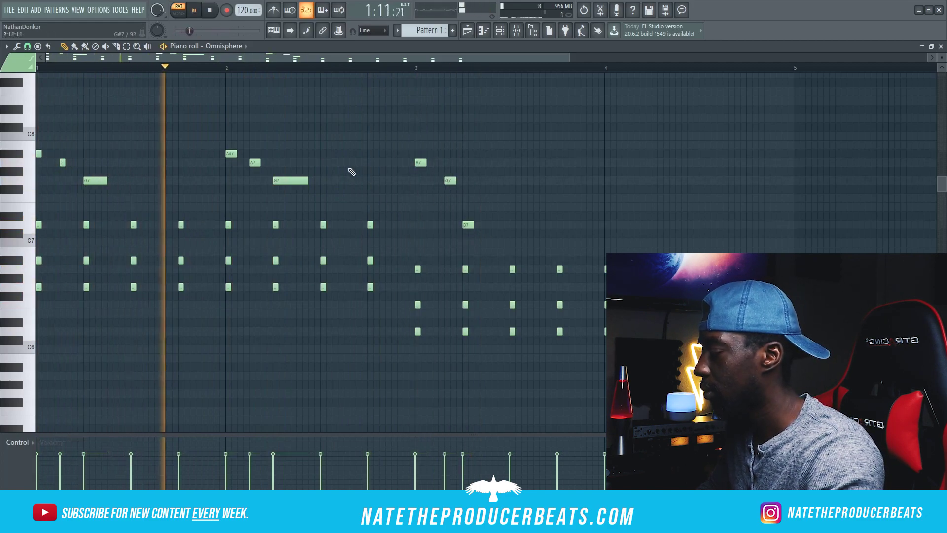
pyautogui.press('space')
pyautogui.click(369, 153)
pyautogui.click(362, 66)
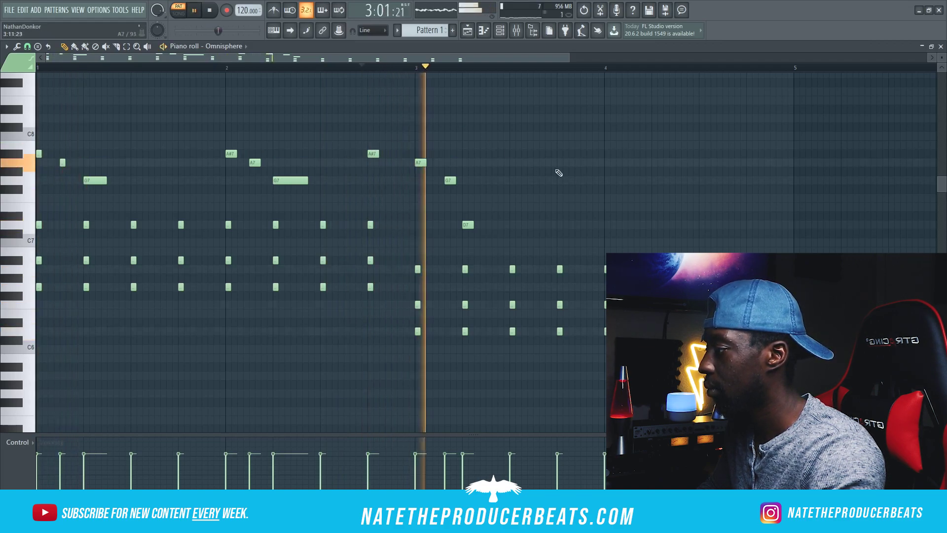
pyautogui.press('space')
pyautogui.press('space')
pyautogui.moveTo(451, 180); pyautogui.dragTo(444, 181)
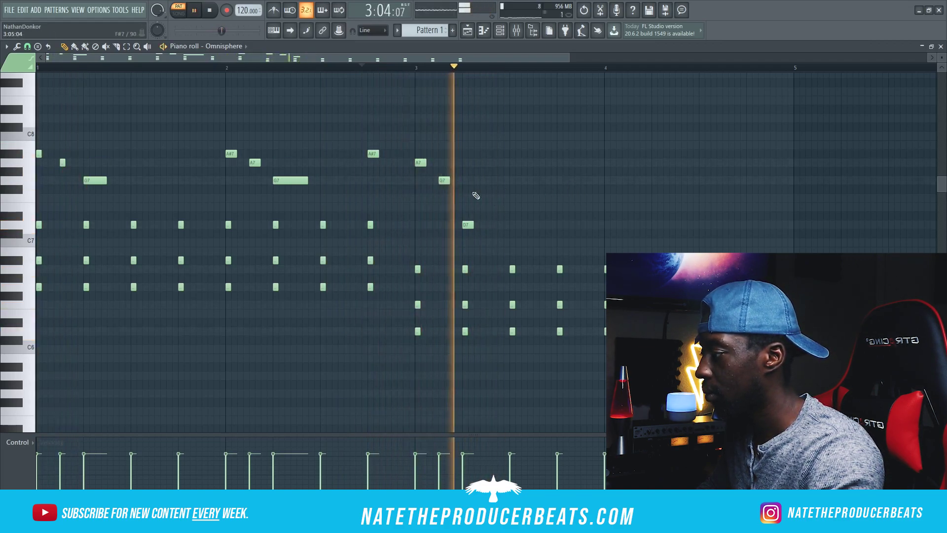
pyautogui.press('space')
# Step: Place a descending A7, G7, F7 melody in bar 4 and audition the pattern
pyautogui.click(603, 153)
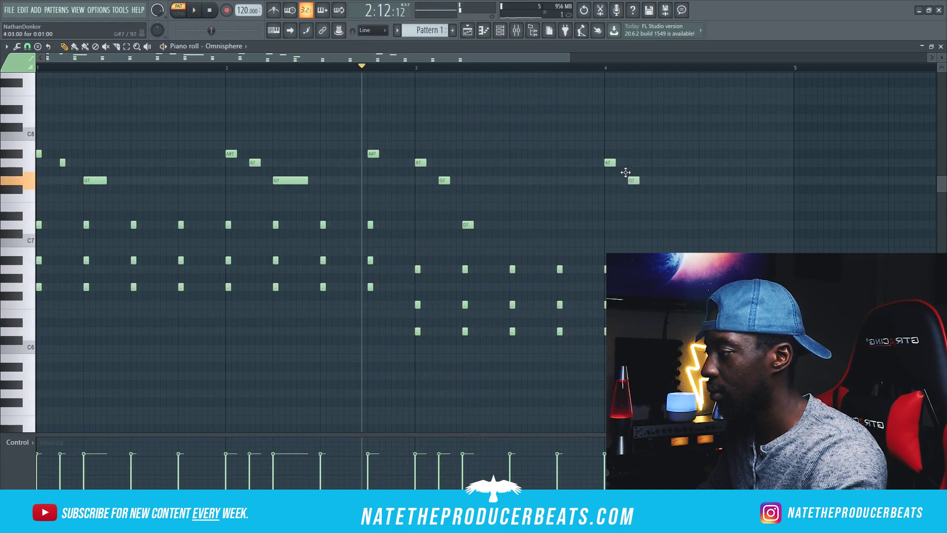
pyautogui.press('space')
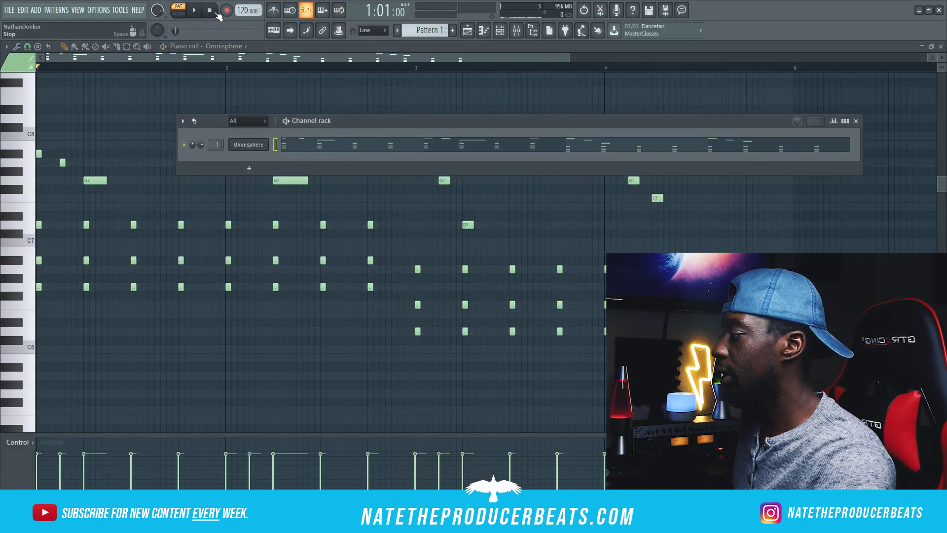
# Step: Clone the Omnisphere channel and load the CS-80 Sine Bells patch from the Bells and Vibes category in the copy
pyautogui.rightClick(262, 149)
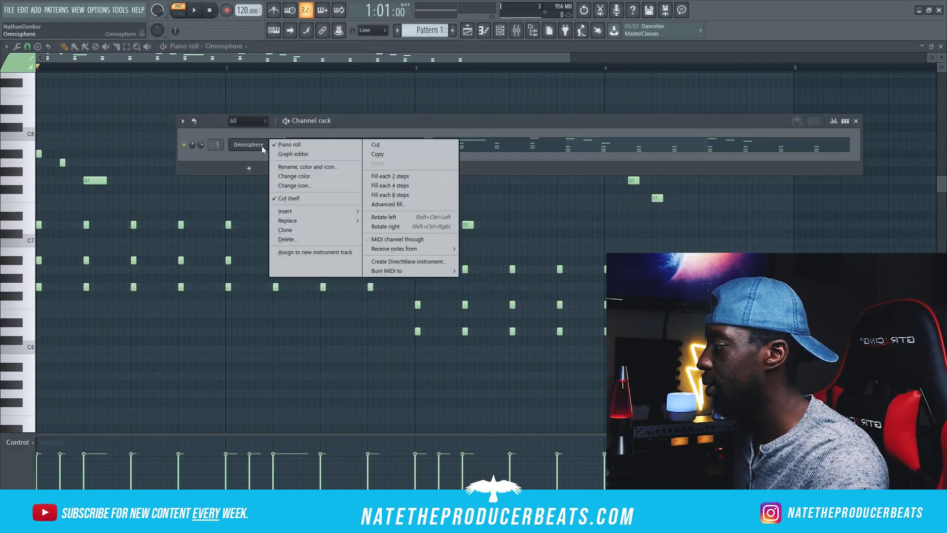
pyautogui.click(299, 229)
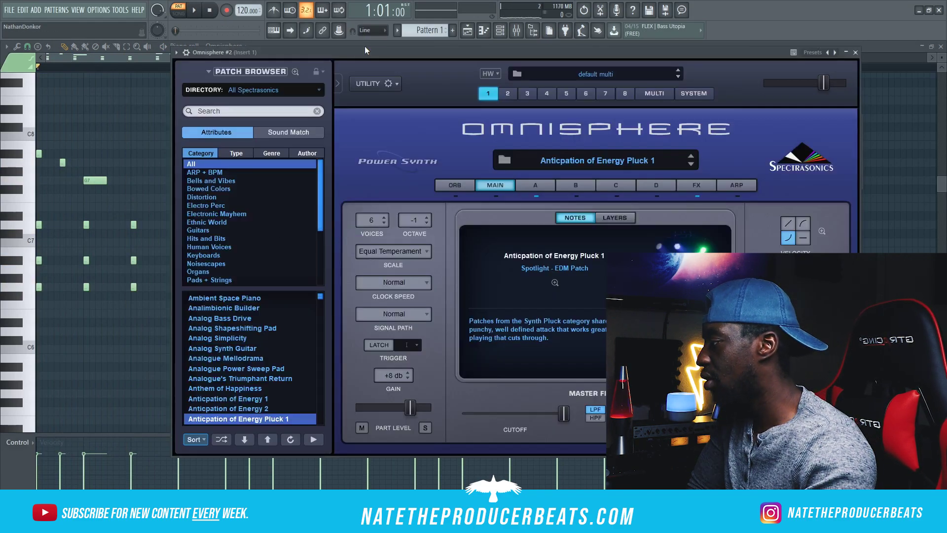
pyautogui.click(213, 181)
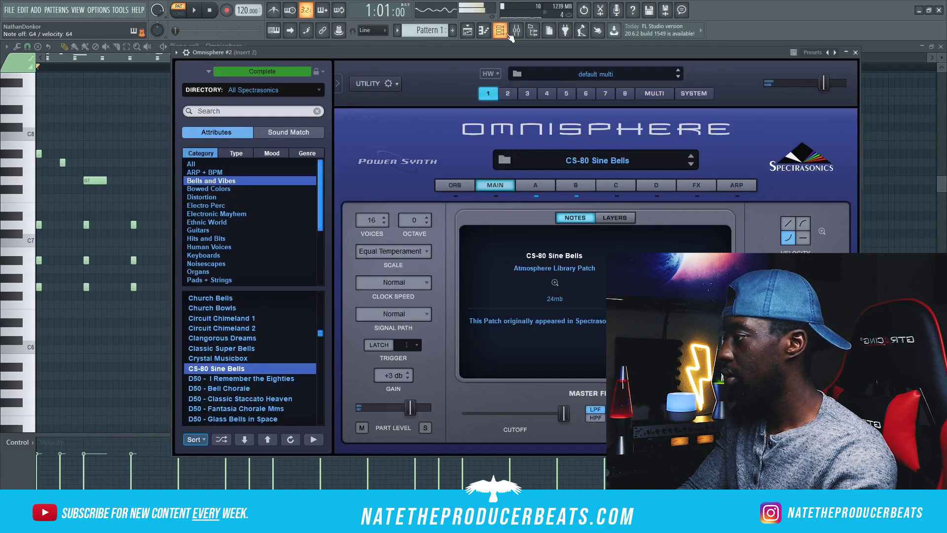
# Step: Copy the Omnisphere channel's notes into the Omnisphere #2 channel and audition both together
pyautogui.click(502, 32)
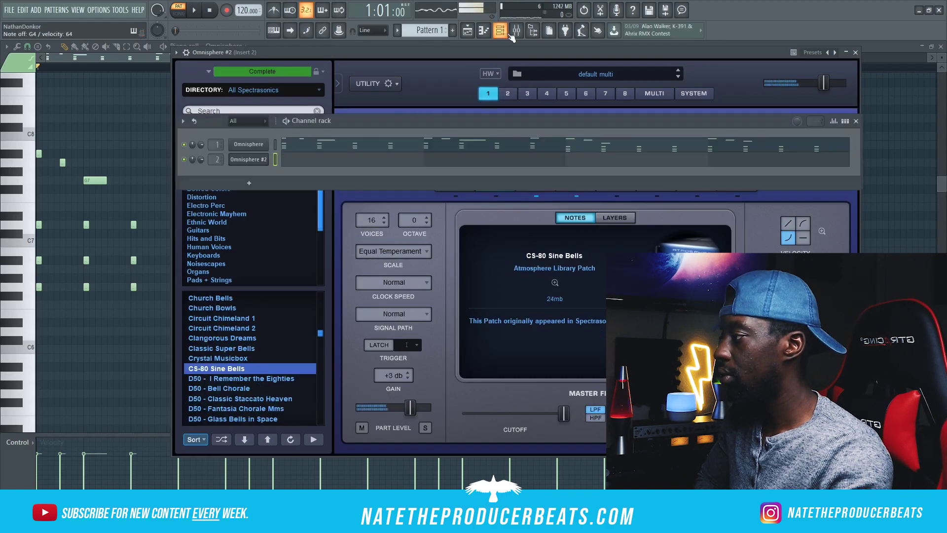
pyautogui.click(223, 11)
pyautogui.click(579, 159)
pyautogui.rightClick(268, 142)
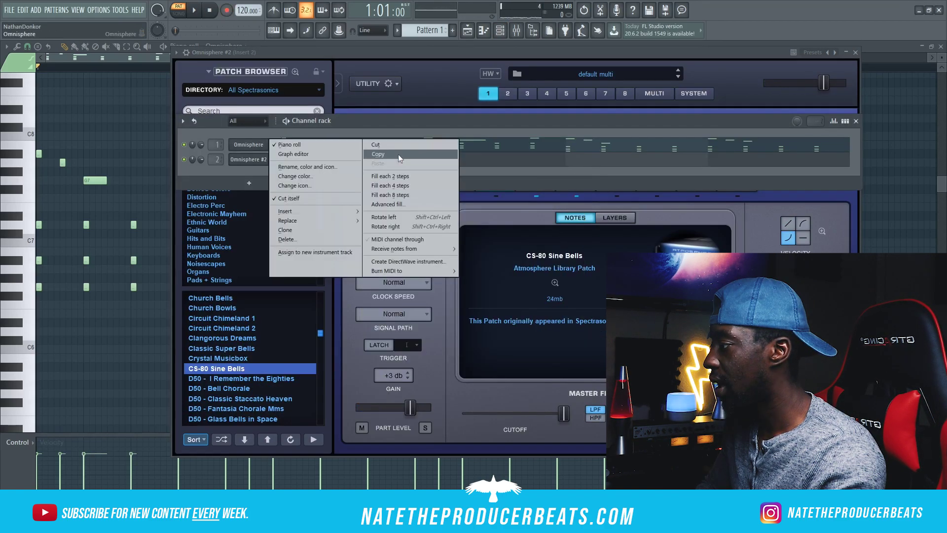
pyautogui.click(397, 157)
pyautogui.rightClick(268, 156)
pyautogui.click(398, 179)
pyautogui.press('space')
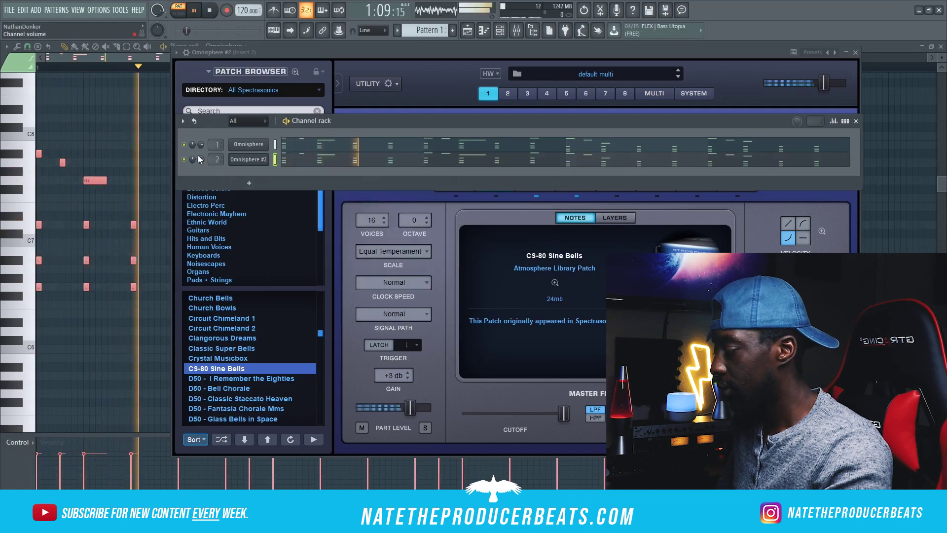
# Step: Transpose all of the Omnisphere #2 notes down one octave and audition the pattern
pyautogui.click(283, 159)
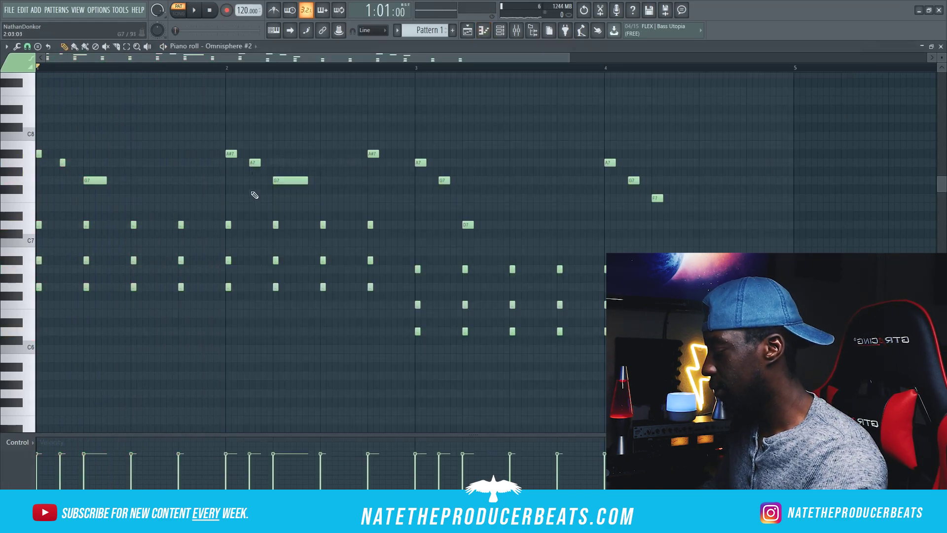
pyautogui.hotkey('ctrl', 'Down')
pyautogui.press('space')
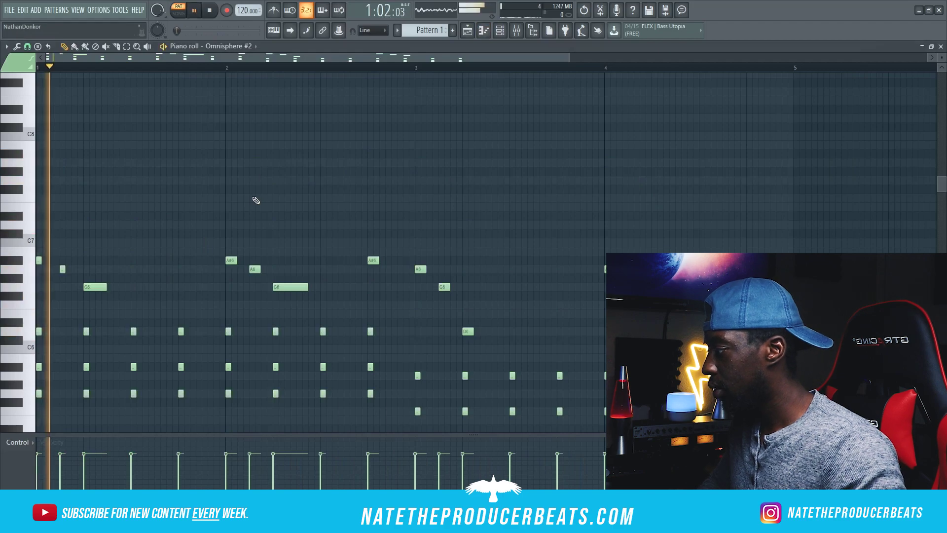
pyautogui.scroll(-2, 365, 193)
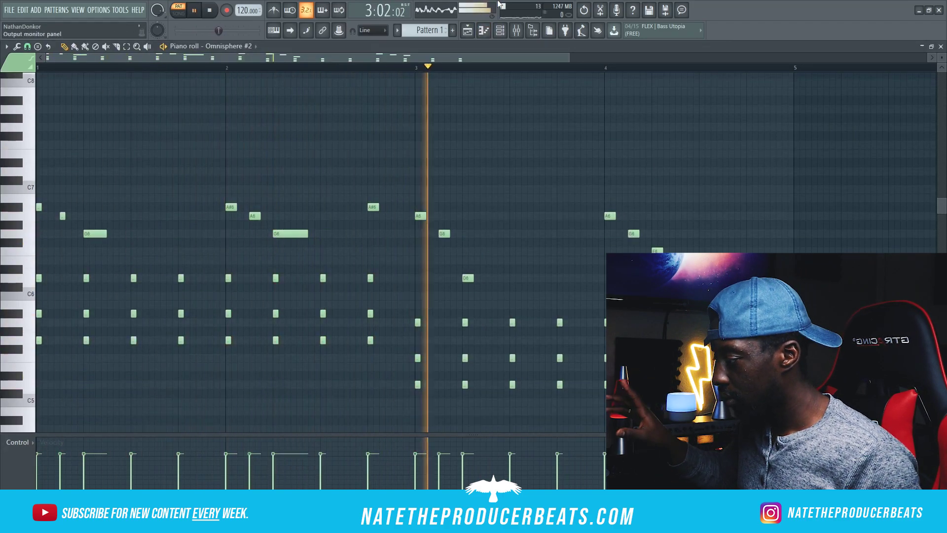
pyautogui.press('space')
# Step: Add Fruity Parametric EQ 2 to Insert 2 with the 40Hz + 18kHz cut preset, and place its low cut just above 200 Hz
pyautogui.press('F9')
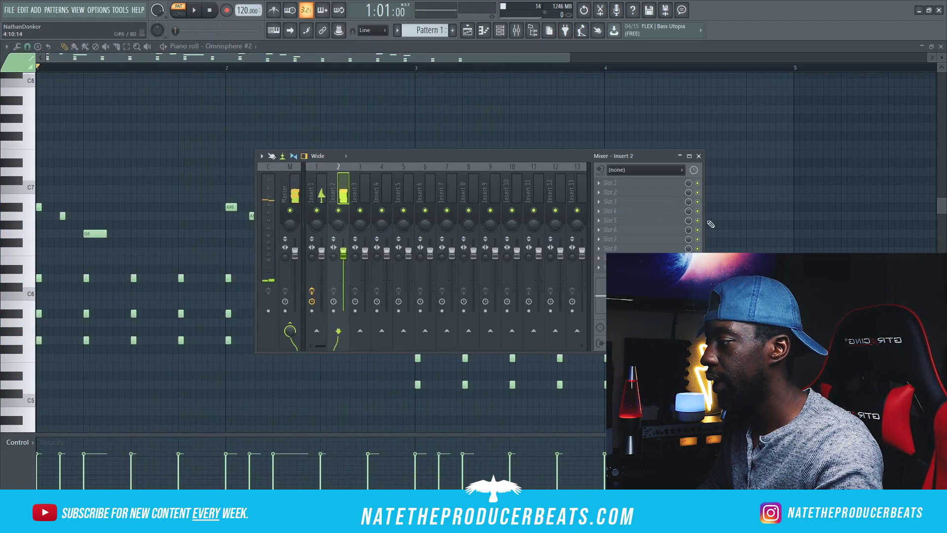
pyautogui.click(614, 184)
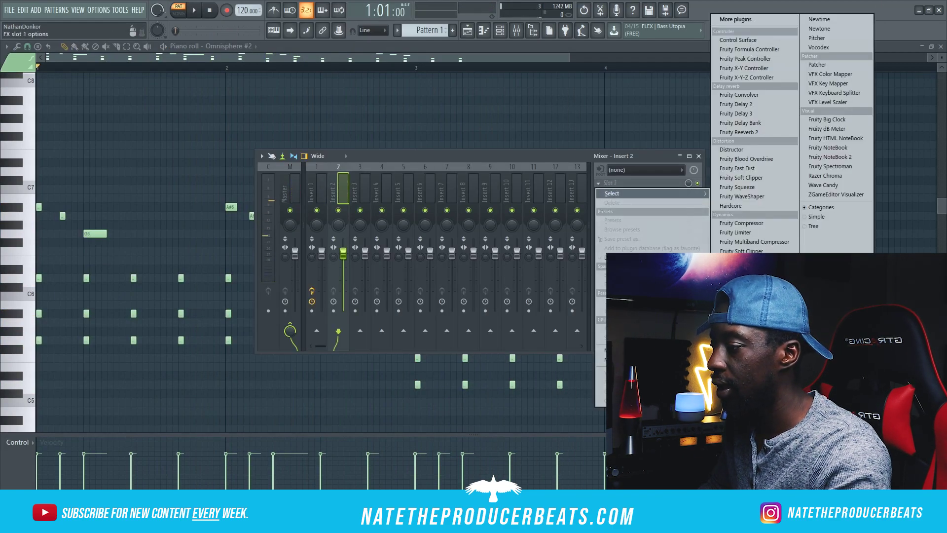
pyautogui.click(744, 353)
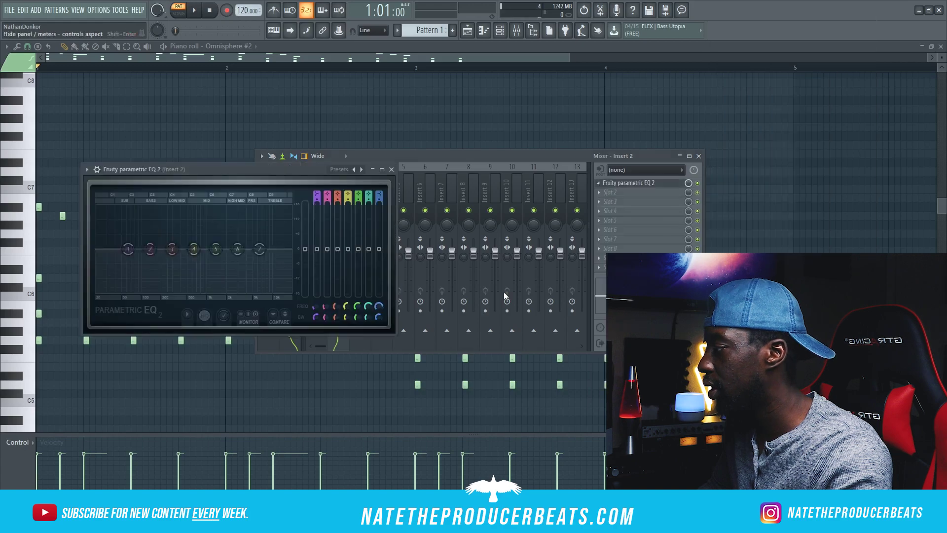
pyautogui.moveTo(187, 174); pyautogui.dragTo(334, 160)
pyautogui.click(233, 154)
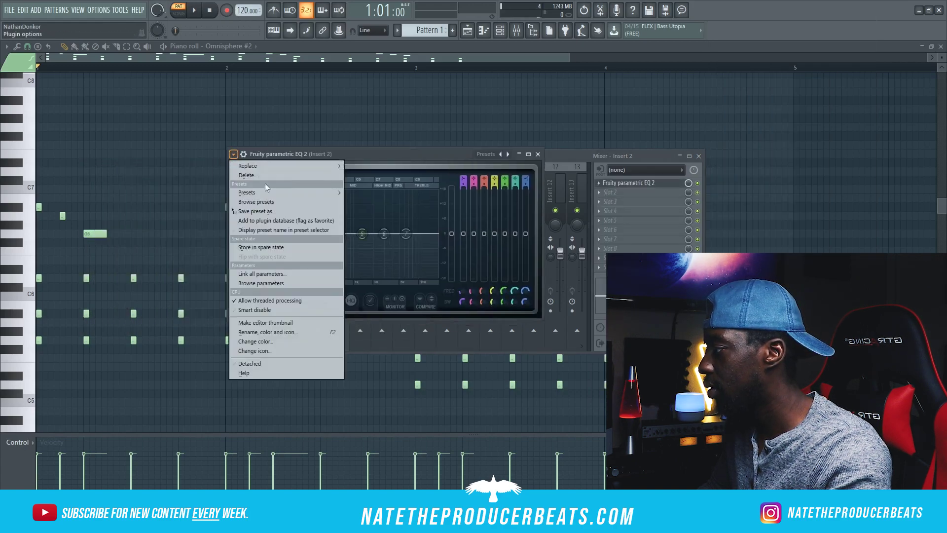
pyautogui.moveTo(270, 194)
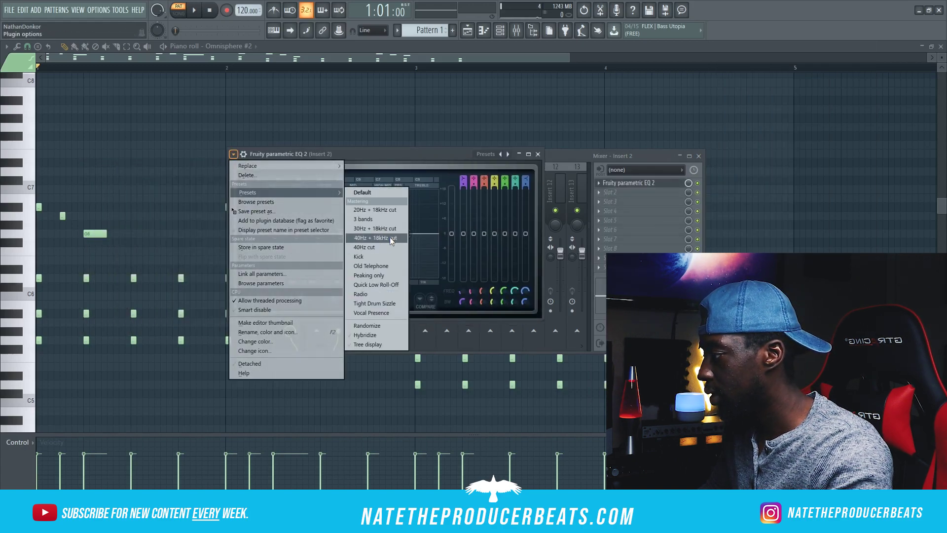
pyautogui.click(375, 238)
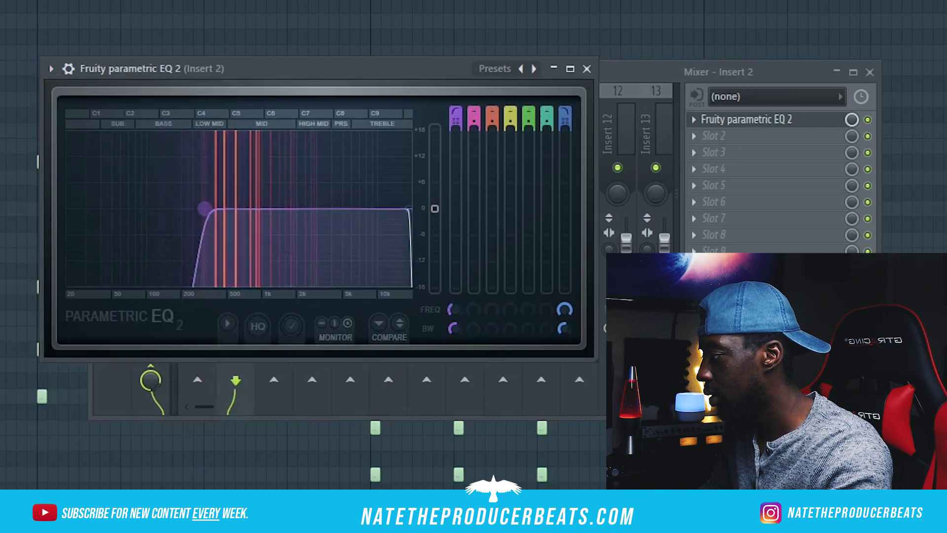
pyautogui.moveTo(205, 209); pyautogui.dragTo(195, 209)
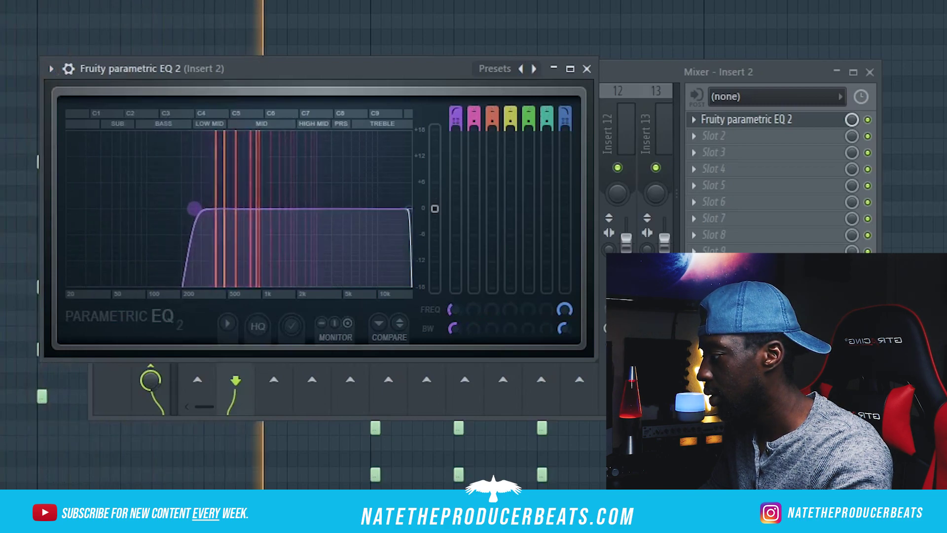
# Step: Add Fruity Stereo Enhancer to Insert 2's second slot with the For strings preset and audition the result
pyautogui.click(730, 136)
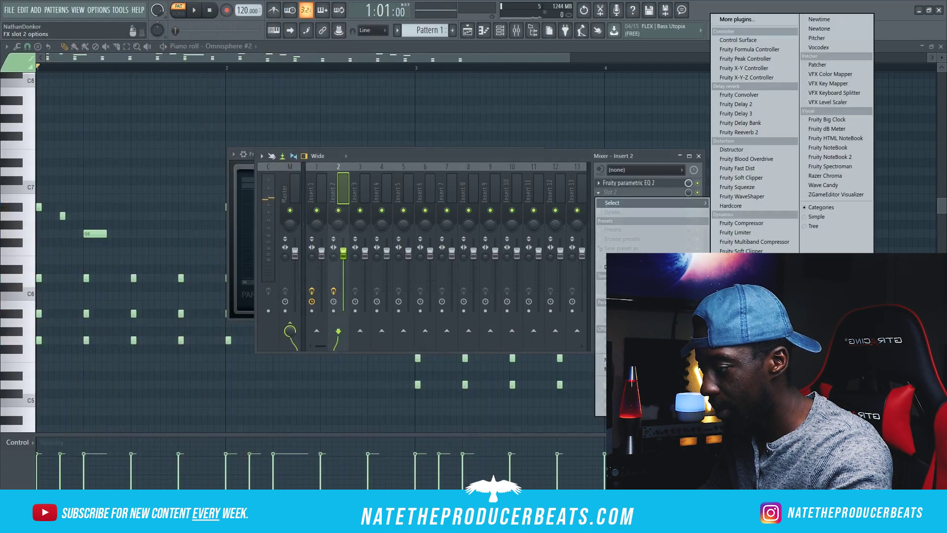
pyautogui.click(745, 465)
pyautogui.moveTo(168, 184); pyautogui.dragTo(491, 220)
pyautogui.click(423, 218)
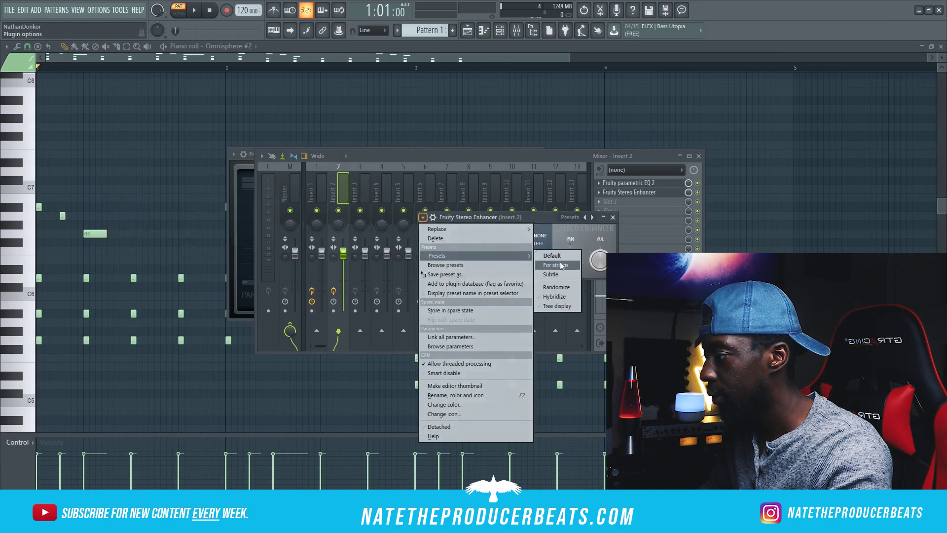
pyautogui.click(556, 266)
pyautogui.press('space')
pyautogui.moveTo(522, 219); pyautogui.dragTo(448, 212)
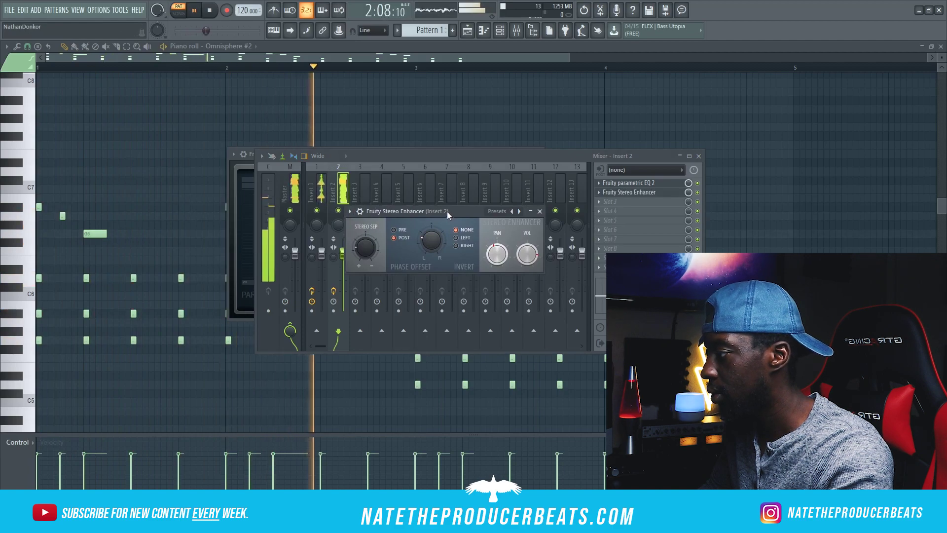
pyautogui.press('space')
# Step: Add Gross Beat to Insert 2's third slot, switch its preset and volume slot, and raise the attack and release
pyautogui.click(621, 203)
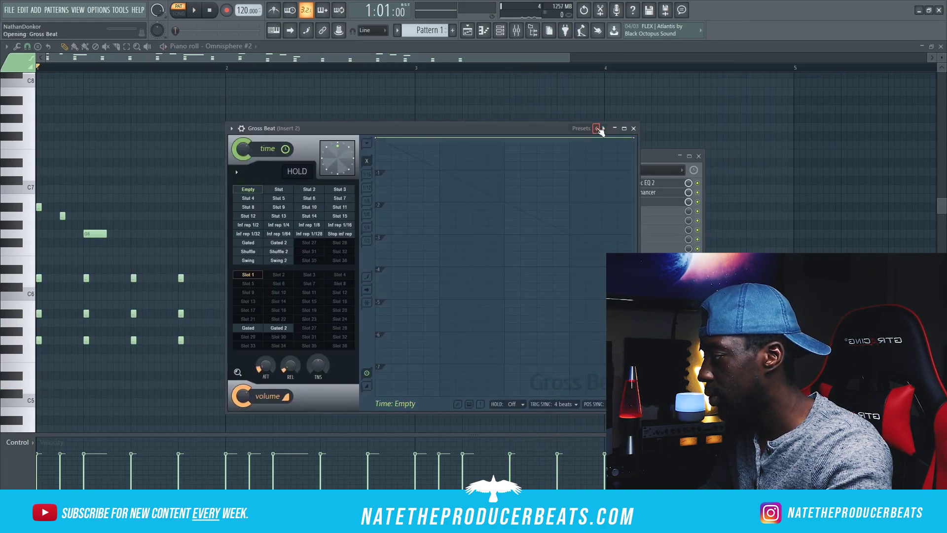
pyautogui.click(600, 130)
pyautogui.click(279, 345)
pyautogui.moveTo(152, 405); pyautogui.dragTo(151, 385)
pyautogui.moveTo(197, 411); pyautogui.dragTo(196, 390)
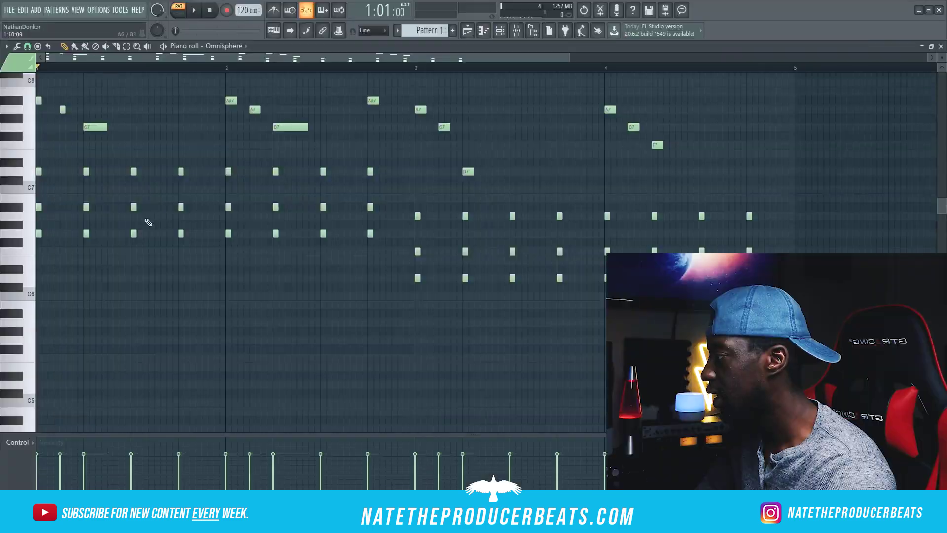
# Step: Transpose all notes in the Omnisphere and Omnisphere #2 channels down one semitone
pyautogui.scroll(4, 148, 222)
pyautogui.hotkey('ctrl', 'a')
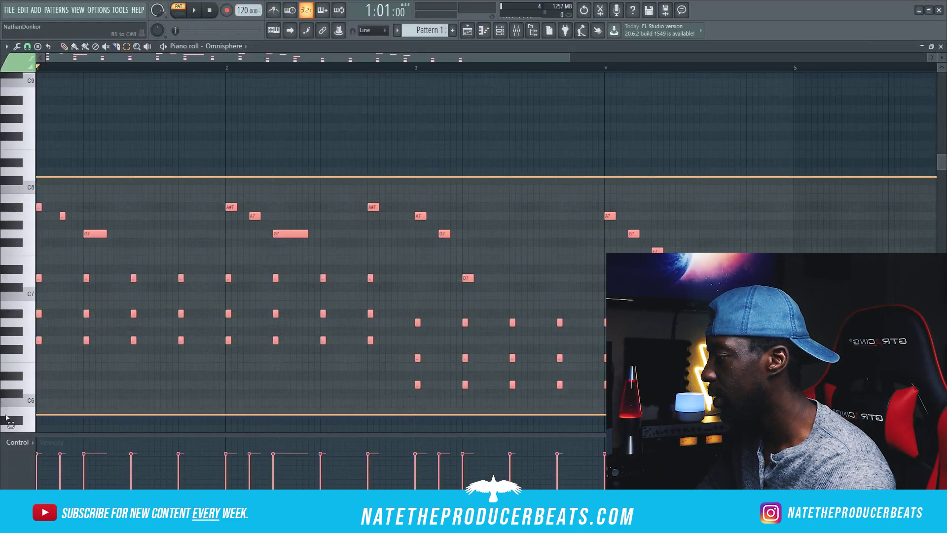
pyautogui.scroll(-2, 233, 159)
pyautogui.press('space')
pyautogui.press('space')
pyautogui.moveTo(89, 181); pyautogui.dragTo(90, 190)
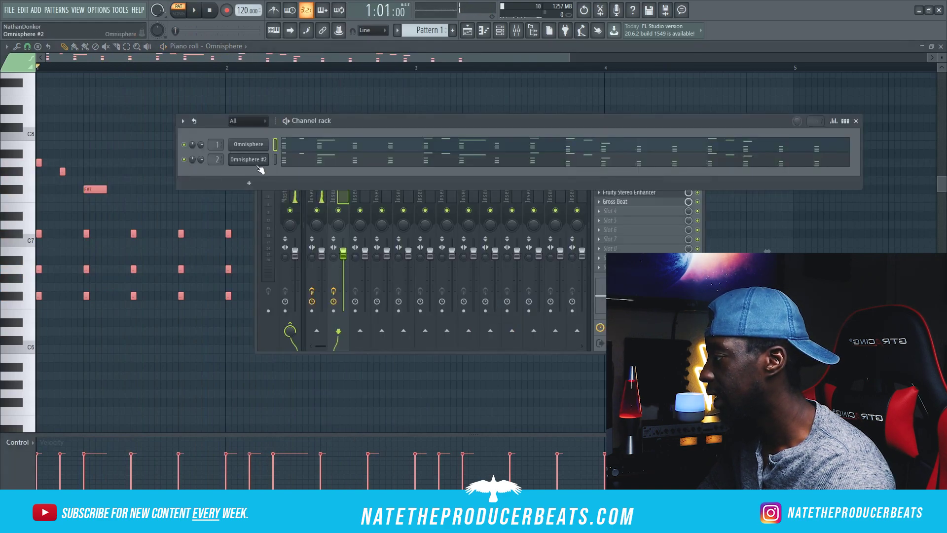
pyautogui.click(251, 165)
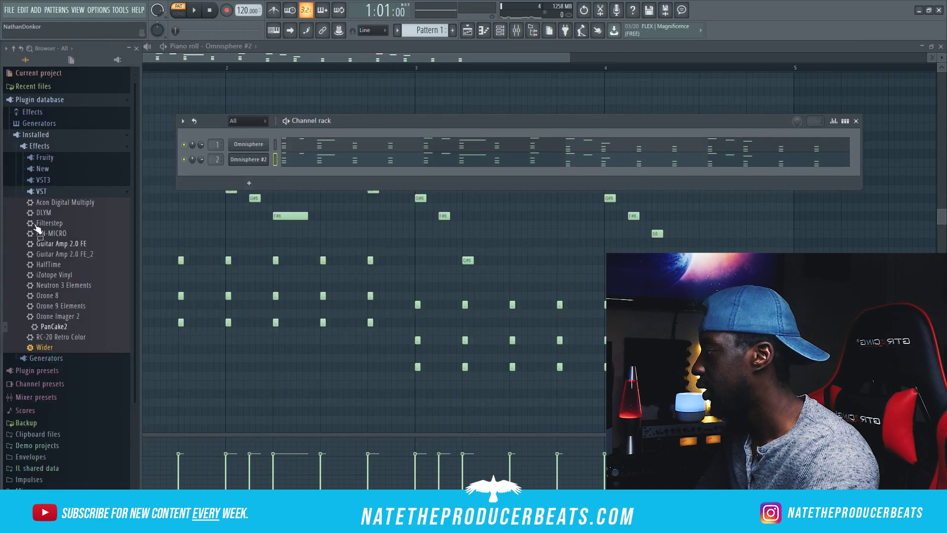
# Step: Load YM Clap 1 from the Wheezy drumkit's Claps folder into a new channel and place a C5 clap on beat 3 of bar 1
pyautogui.click(44, 191)
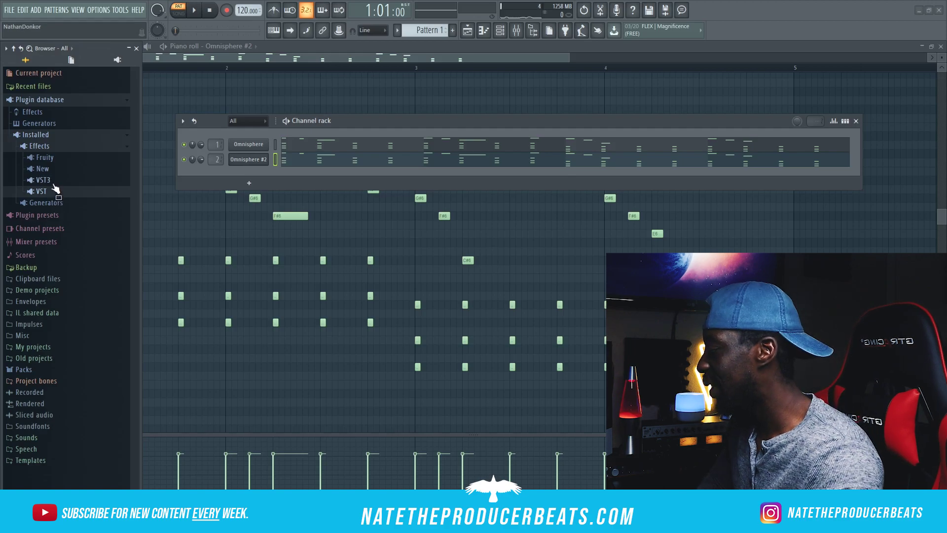
pyautogui.click(27, 437)
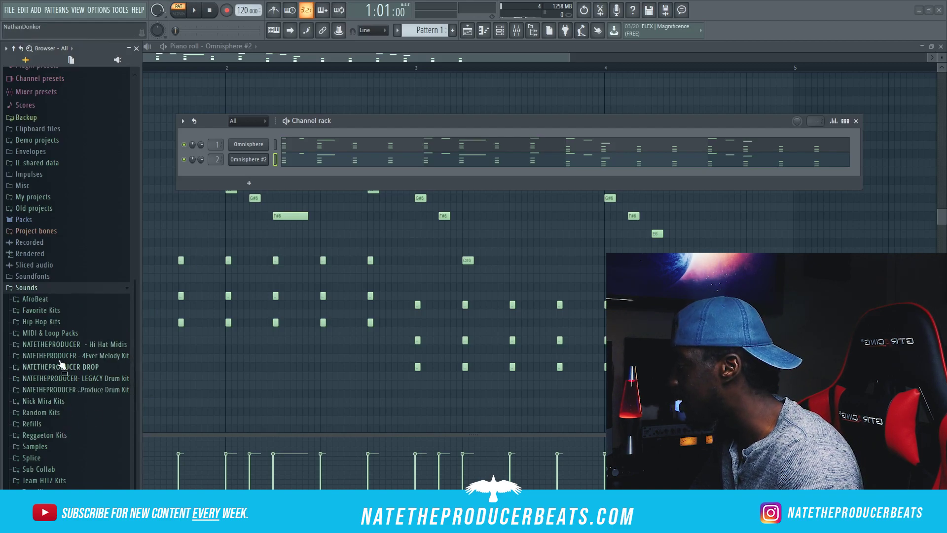
pyautogui.click(51, 311)
pyautogui.click(74, 413)
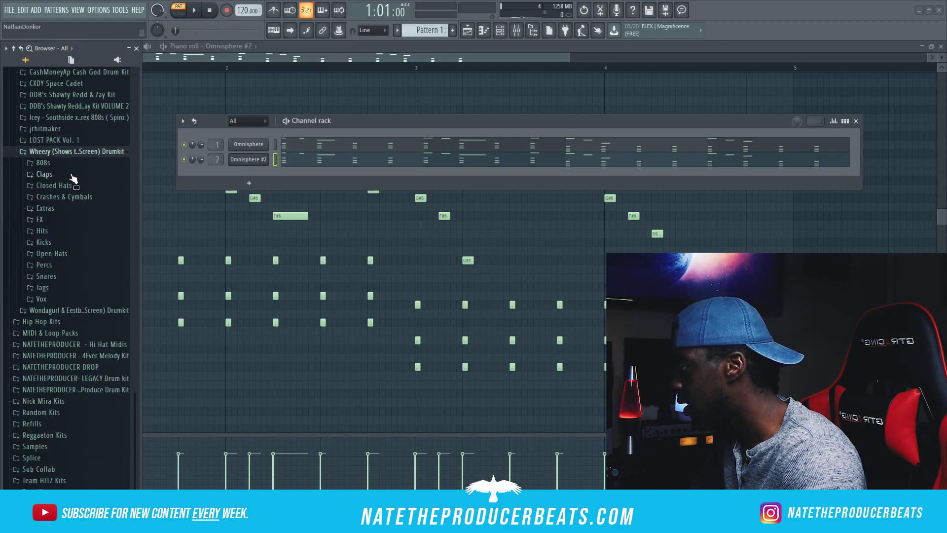
pyautogui.click(72, 176)
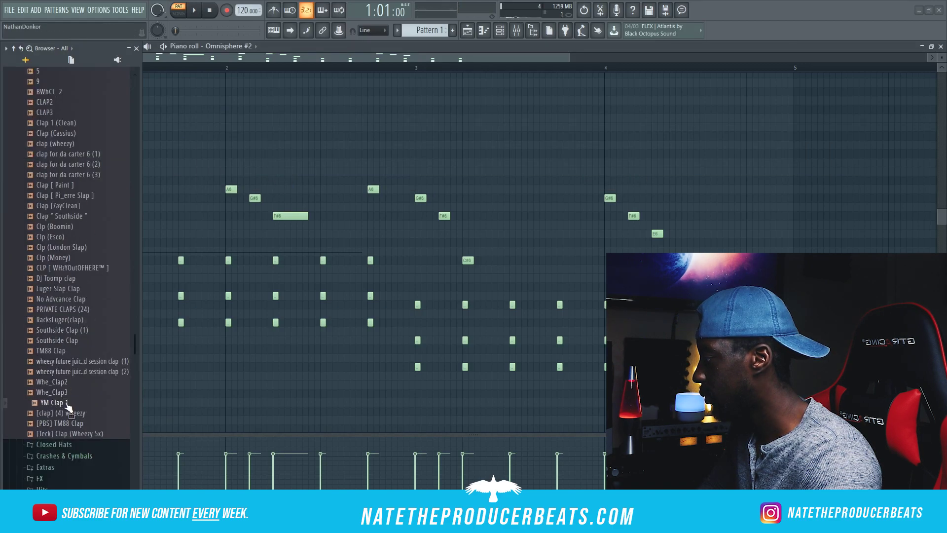
pyautogui.rightClick(67, 406)
pyautogui.click(98, 400)
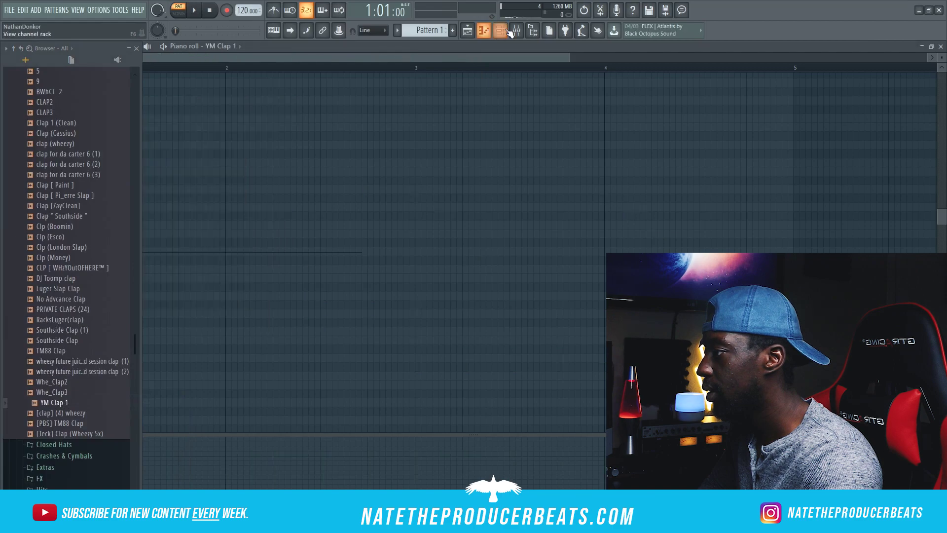
pyautogui.press('space')
pyautogui.click(133, 296)
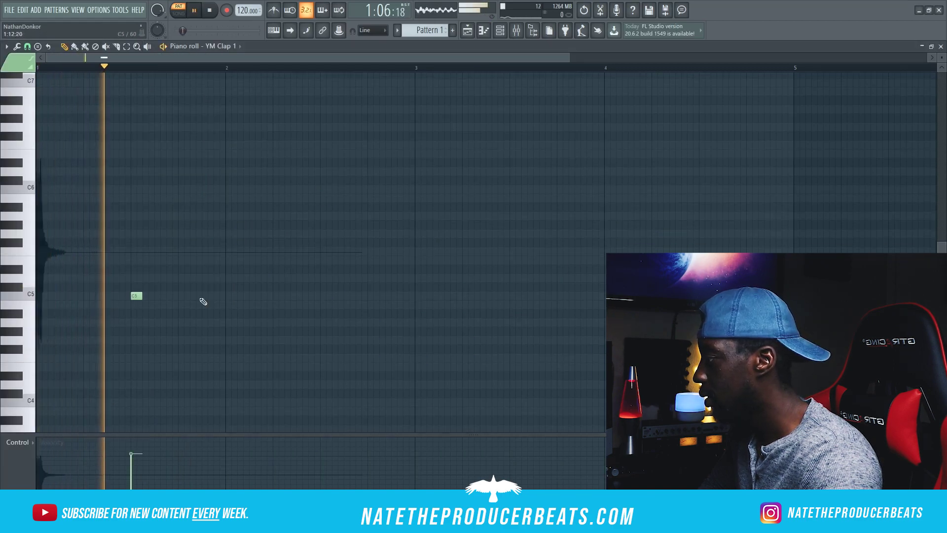
# Step: Set mixer Insert 1's level to -3.0 dB and lower Insert 2's level while the pattern plays
pyautogui.click(500, 31)
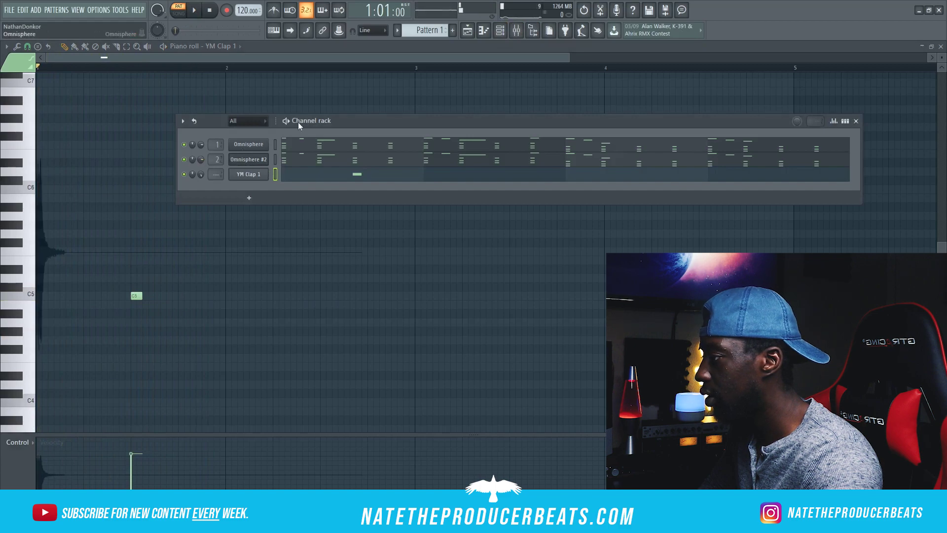
pyautogui.click(516, 31)
pyautogui.click(322, 258)
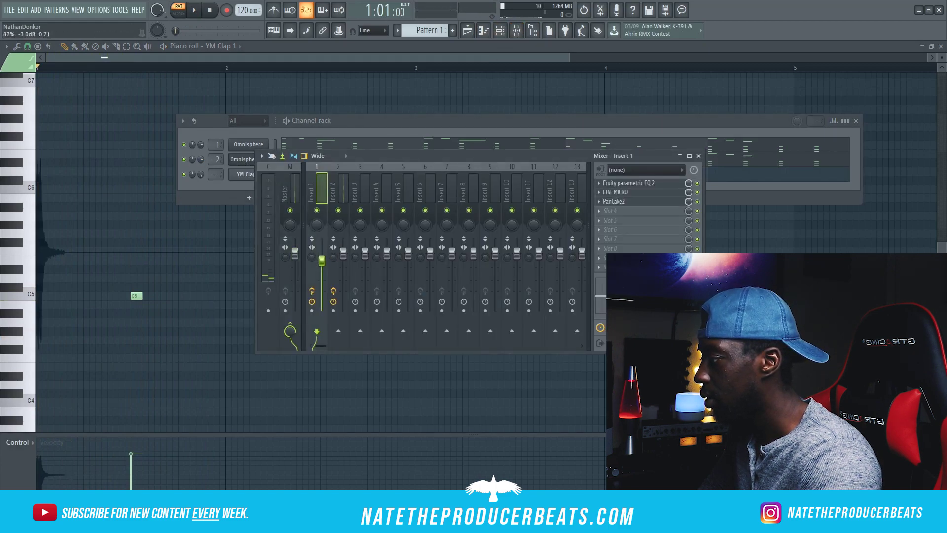
pyautogui.press('space')
pyautogui.moveTo(343, 254); pyautogui.dragTo(322, 261)
pyautogui.click(221, 183)
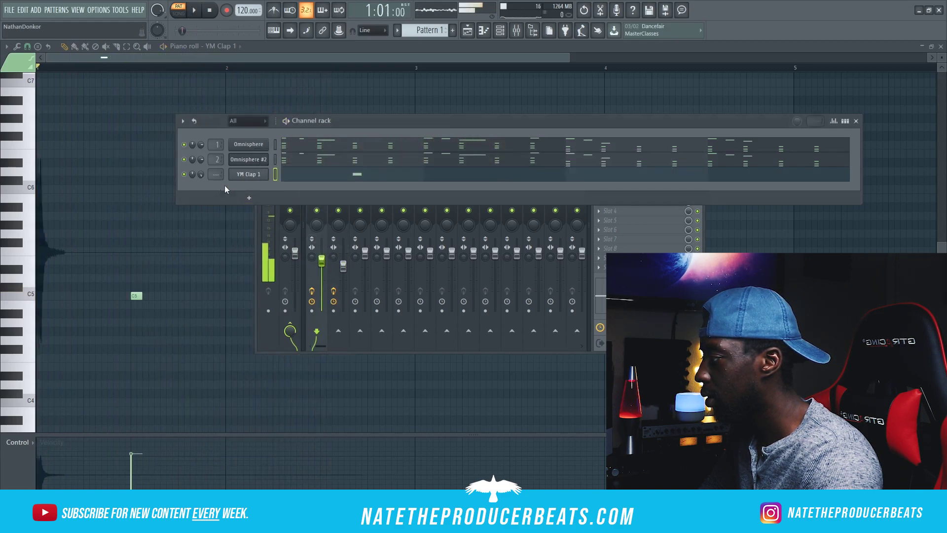
# Step: Repeat the C5 clap on beat 3 of bars 2, 3 and 4 while the pattern plays
pyautogui.press('space')
pyautogui.click(137, 446)
pyautogui.press('space')
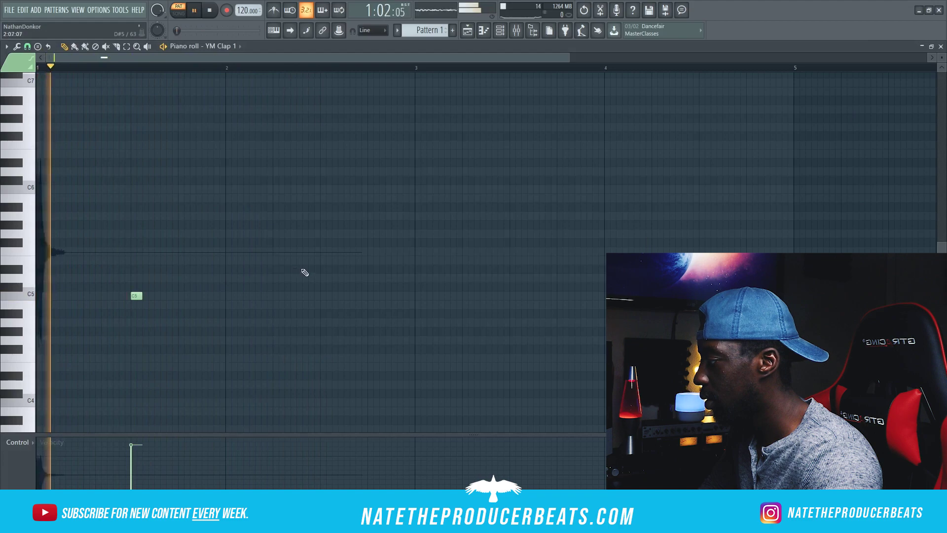
pyautogui.click(324, 297)
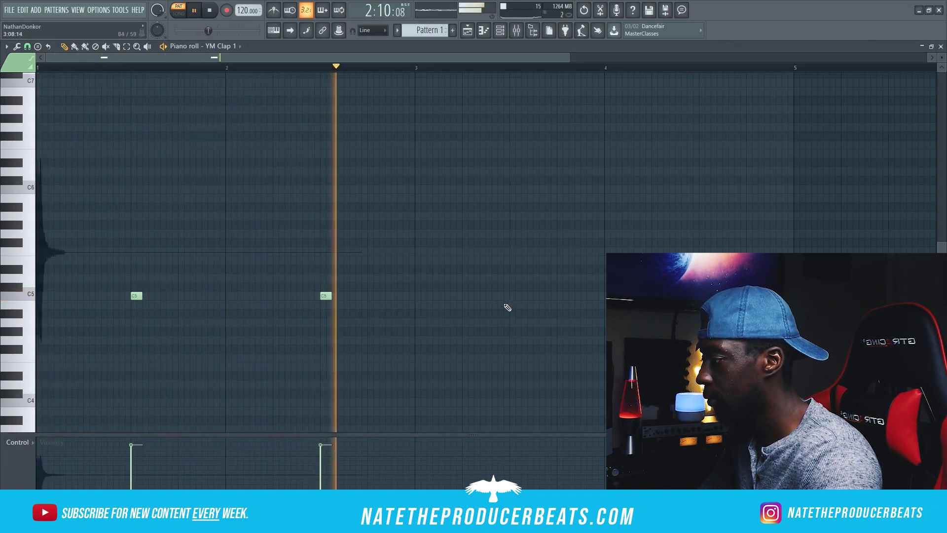
pyautogui.click(512, 297)
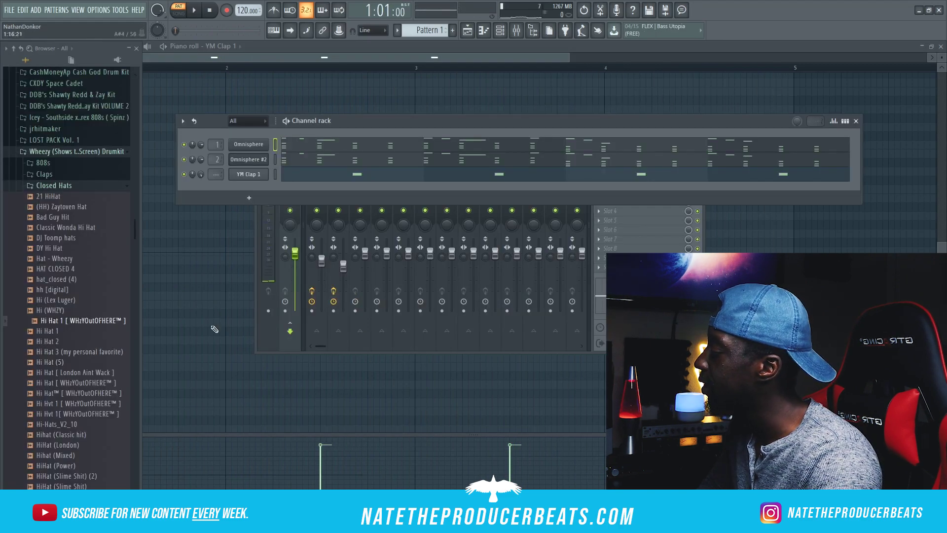
# Step: Load Hi Hat 1 [ WHzYOutOFHERE™ ] from the Closed Hats folder into a new channel and fill every second step
pyautogui.rightClick(97, 321)
pyautogui.moveTo(77, 320); pyautogui.dragTo(79, 324)
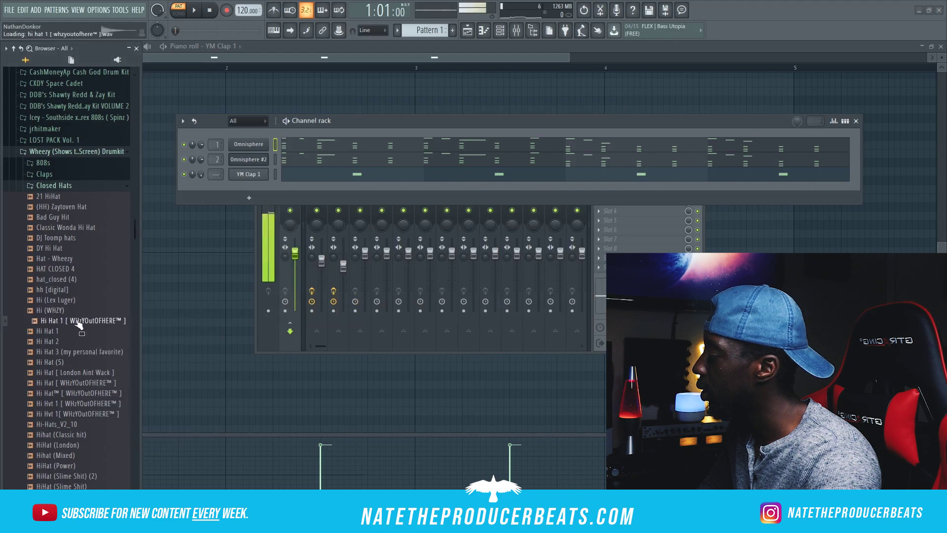
pyautogui.rightClick(79, 324)
pyautogui.click(114, 330)
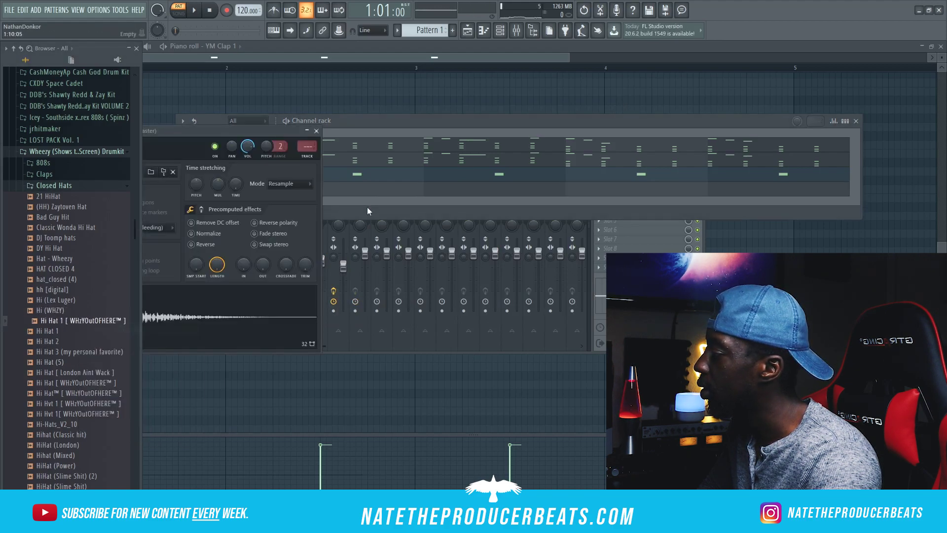
pyautogui.rightClick(260, 192)
pyautogui.click(443, 221)
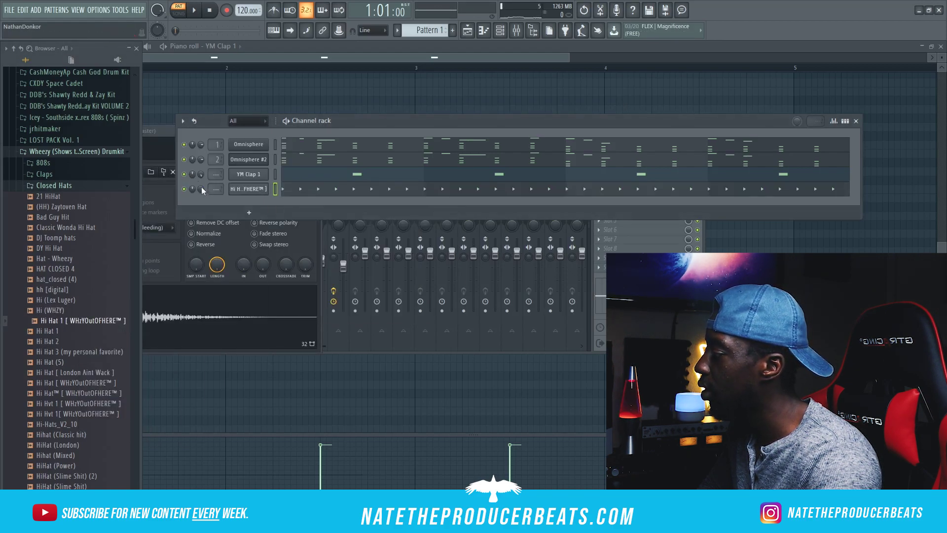
# Step: Normalize the hi-hat sample, then open its notes in the piano roll and start playback
pyautogui.moveTo(168, 132); pyautogui.dragTo(469, 135)
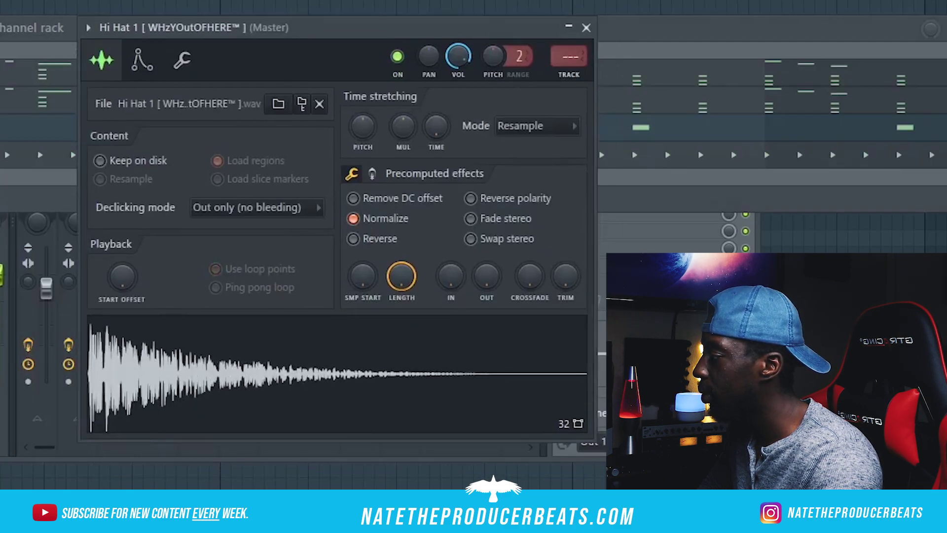
pyautogui.rightClick(2, 146)
pyautogui.click(20, 155)
pyautogui.press('space')
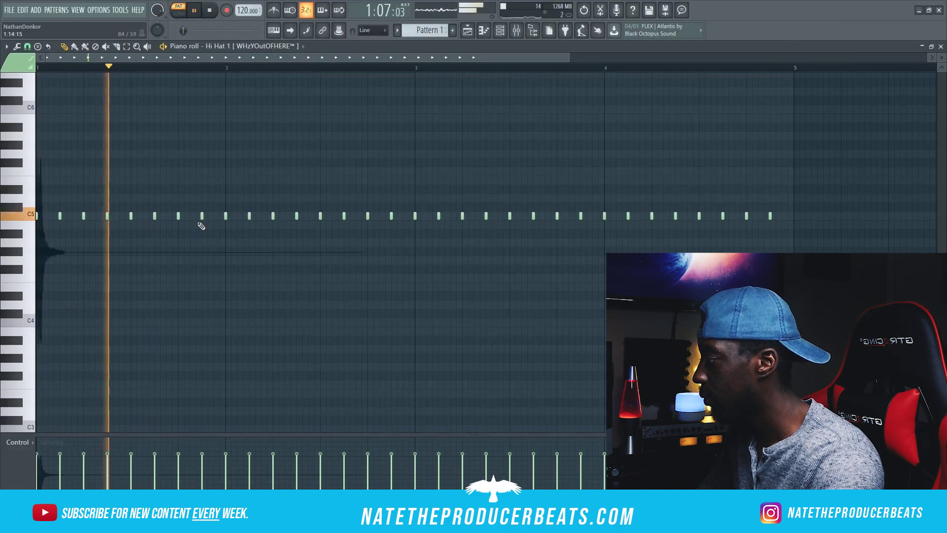
# Step: Add an extra C5 hi-hat on step 8 of bar 2 and replace step 13 with an F5 pair on steps 13 and 14
pyautogui.click(308, 216)
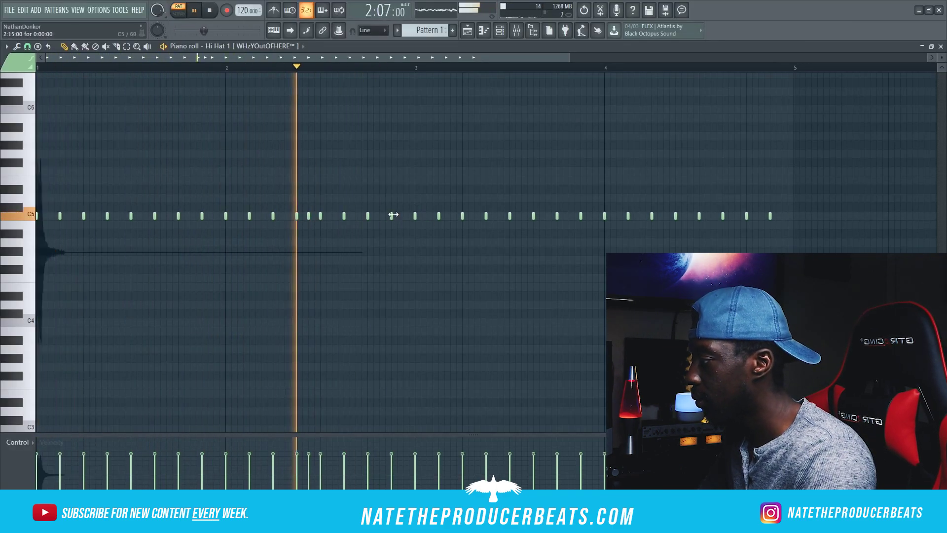
pyautogui.click(367, 171)
pyautogui.click(379, 171)
pyautogui.rightClick(367, 216)
pyautogui.rightClick(379, 172)
pyautogui.click(380, 171)
# Step: Replace the C5 hi-hats on steps 7 and 9 of bar 3 with a three-note G#4 roll on steps 7 to 9
pyautogui.click(486, 252)
pyautogui.click(498, 251)
pyautogui.click(509, 251)
pyautogui.rightClick(486, 216)
pyautogui.rightClick(510, 216)
# Step: Shift the last three hi-hats of bar 4 to F#5 and add a G#4 roll on steps 7 to 9
pyautogui.press('space')
pyautogui.press('space')
pyautogui.click(770, 162)
pyautogui.rightClick(770, 215)
pyautogui.rightClick(746, 216)
pyautogui.rightClick(723, 215)
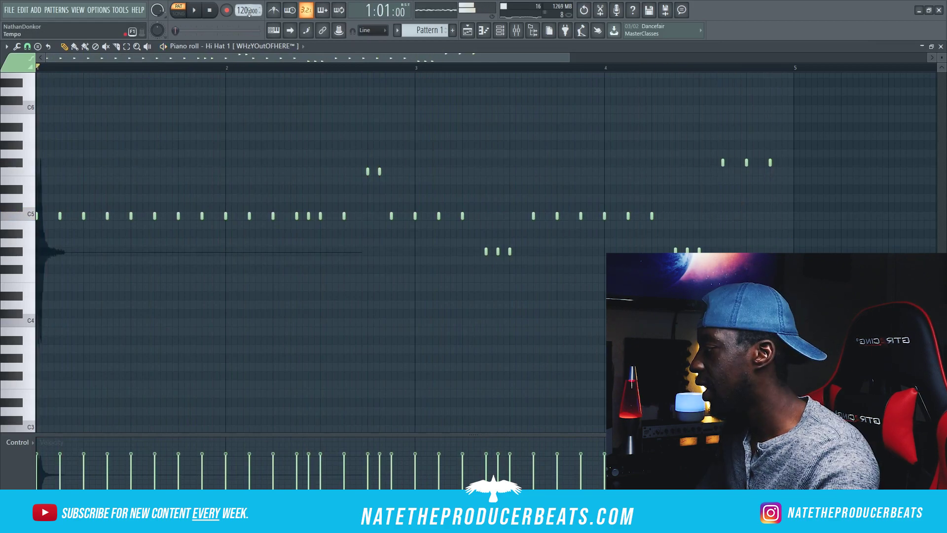
# Step: Enlarge the velocity lane and lower the velocity of alternating hi-hat notes across the pattern
pyautogui.scroll(-3, 88, 429)
pyautogui.moveTo(87, 433); pyautogui.dragTo(101, 327)
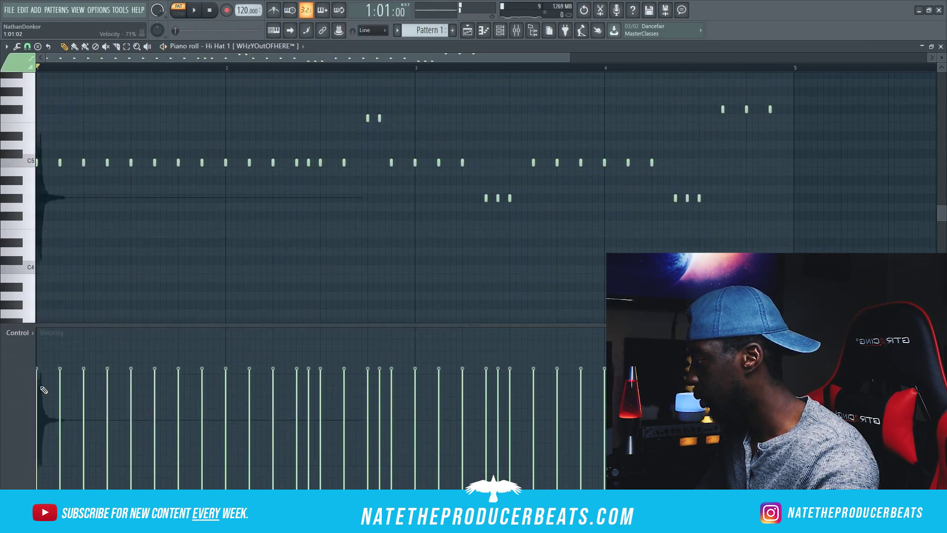
pyautogui.click(249, 388)
pyautogui.click(273, 388)
pyautogui.click(309, 390)
pyautogui.click(344, 387)
pyautogui.click(380, 387)
pyautogui.click(415, 389)
pyautogui.click(462, 390)
pyautogui.click(497, 385)
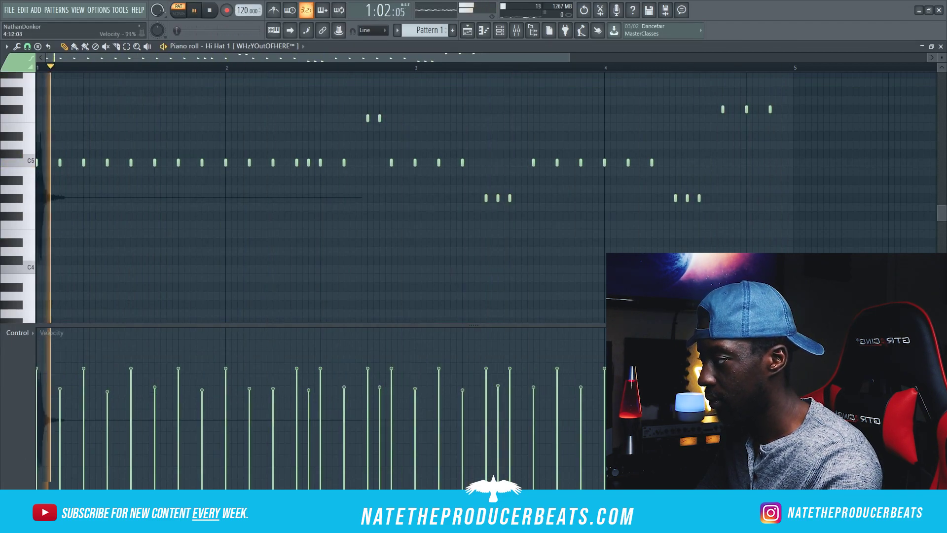
# Step: Load Perc - PERC (Space Cadet) from the Wheezy drumkit's Percs folder into a new channel and place one hit on step 15 of bar 2
pyautogui.click(499, 30)
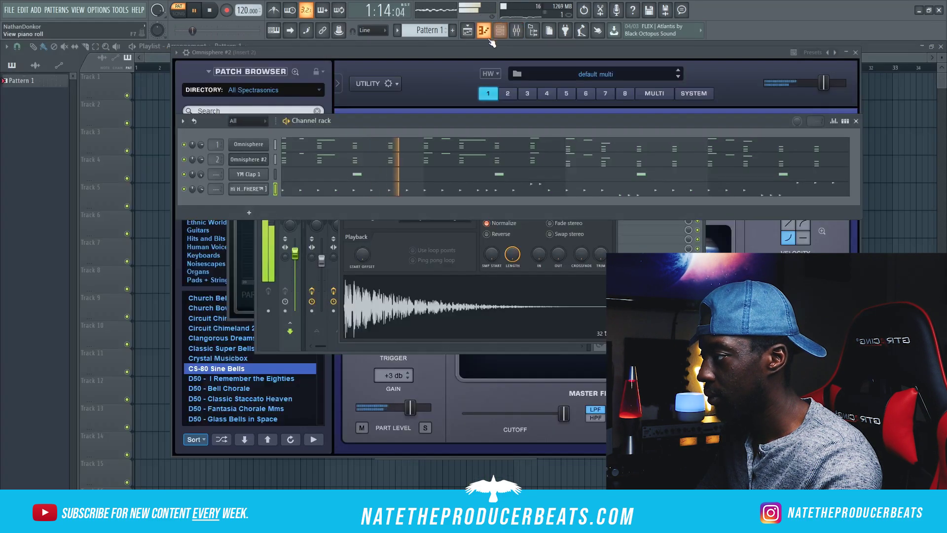
pyautogui.click(517, 33)
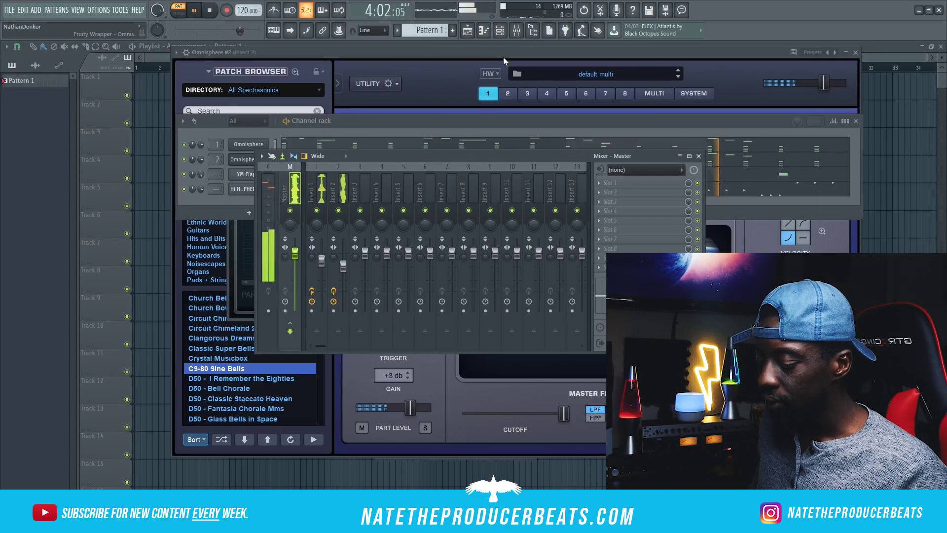
pyautogui.press('space')
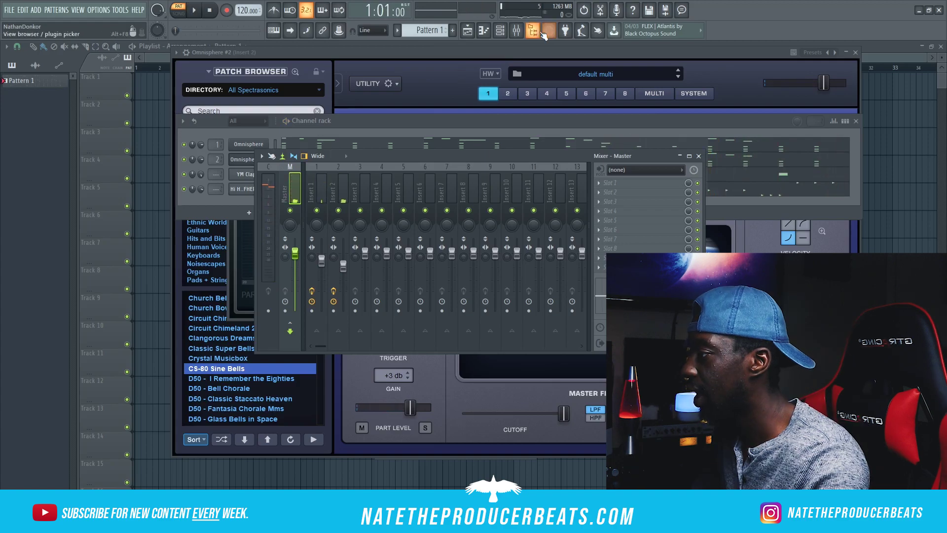
pyautogui.click(535, 31)
pyautogui.click(517, 33)
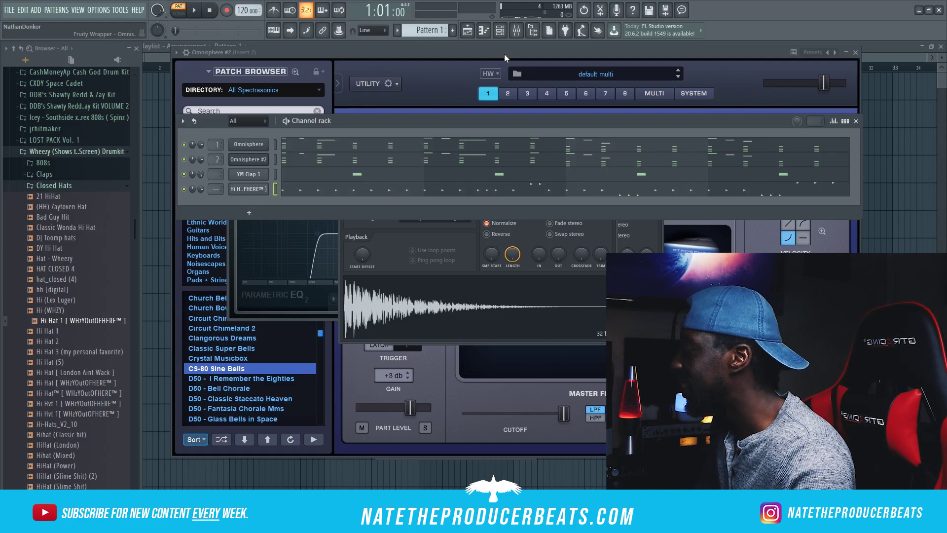
pyautogui.click(76, 186)
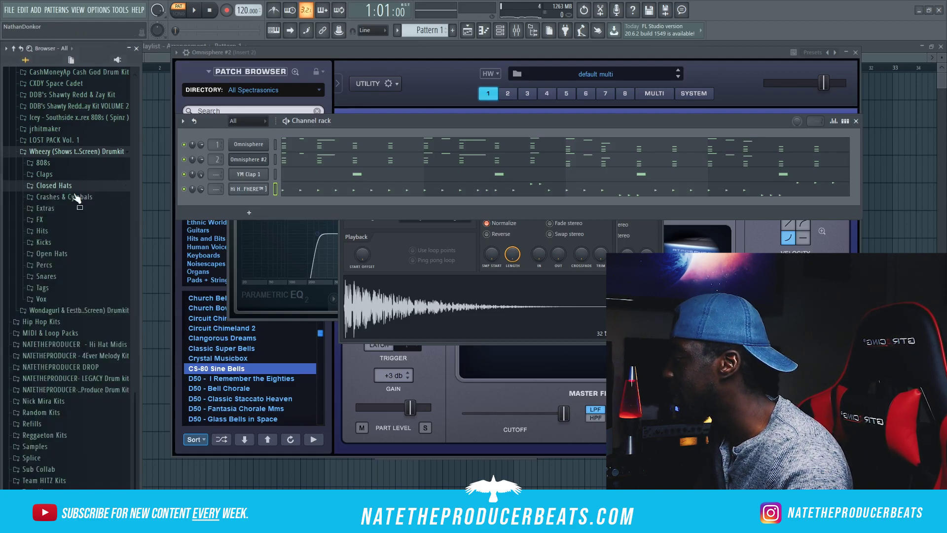
pyautogui.click(72, 266)
pyautogui.scroll(-6, 86, 309)
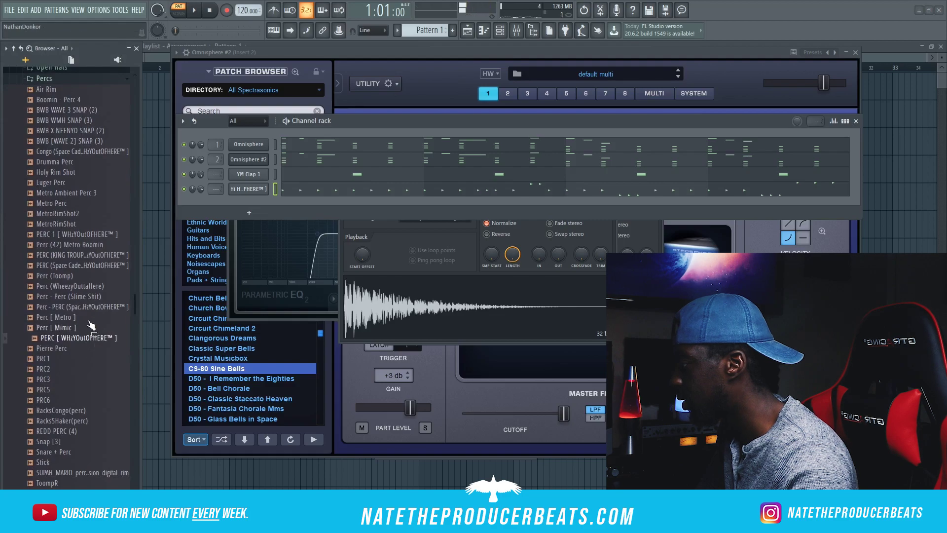
pyautogui.rightClick(98, 308)
pyautogui.click(121, 316)
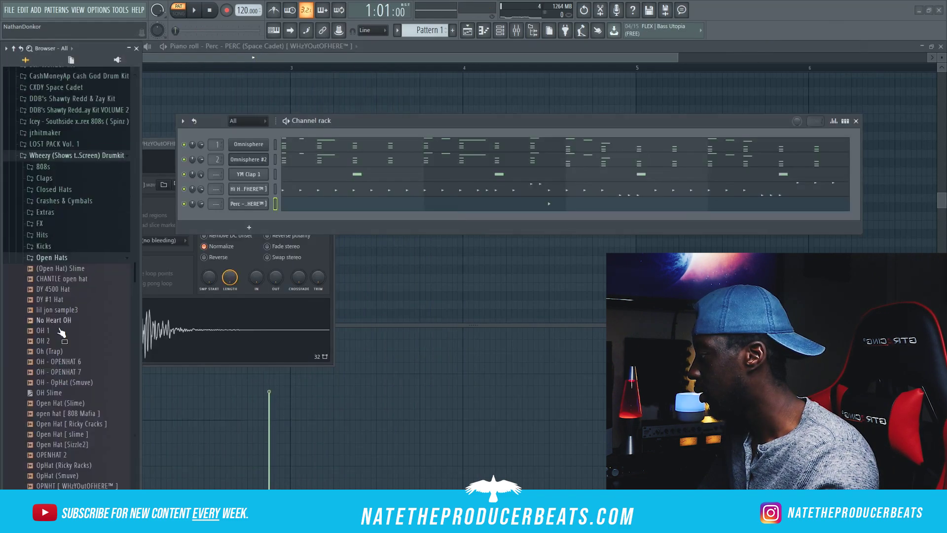
# Step: Load OH - OPENHAT 7 from the Open Hats folder into a new channel with a hit on step 1, and set the tempo to 118
pyautogui.moveTo(61, 367); pyautogui.dragTo(63, 378)
pyautogui.press('F7')
pyautogui.hotkey('alt', 'F8')
pyautogui.click(501, 32)
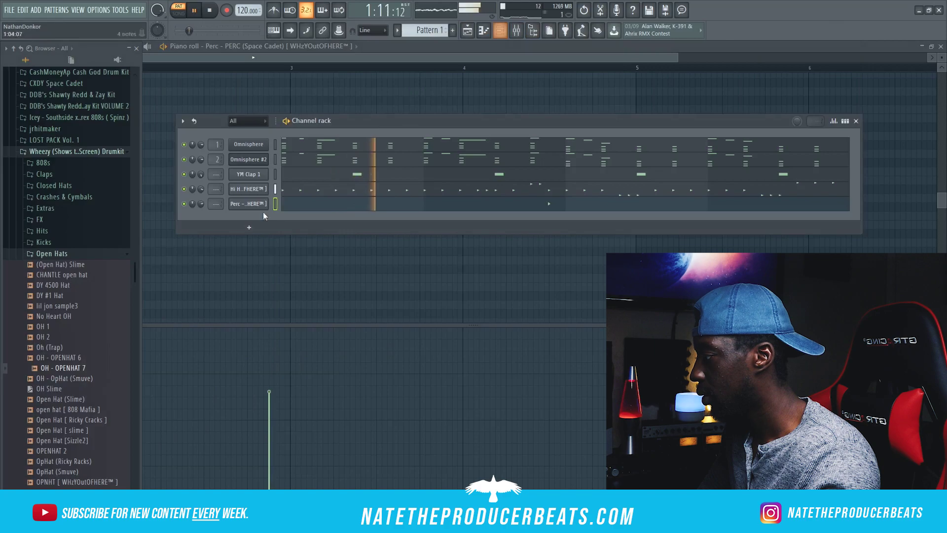
pyautogui.rightClick(83, 368)
pyautogui.click(82, 368)
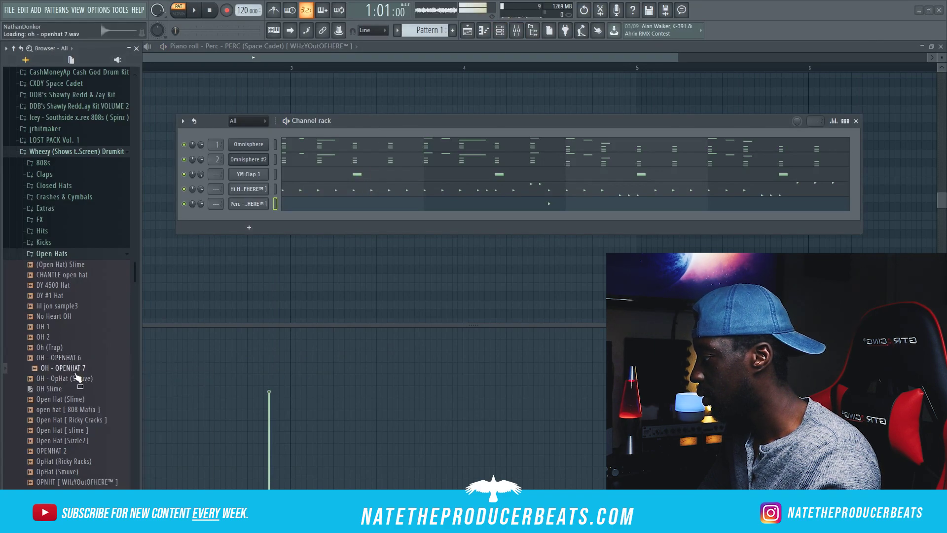
pyautogui.rightClick(76, 371)
pyautogui.click(113, 367)
pyautogui.press('space')
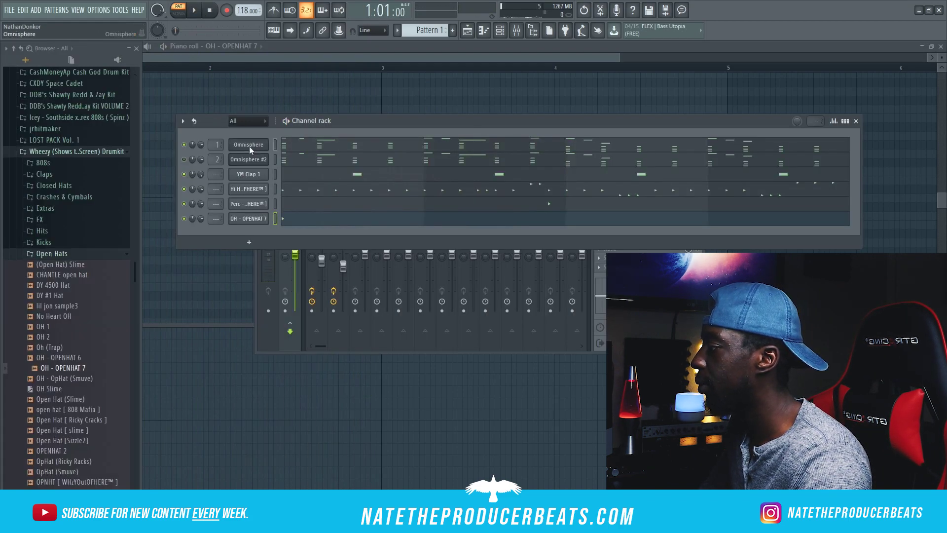
# Step: Review the notes of both Omnisphere channels in the piano roll while playing the pattern
pyautogui.rightClick(250, 146)
pyautogui.click(277, 146)
pyautogui.click(137, 47)
pyautogui.scroll(6, 141, 123)
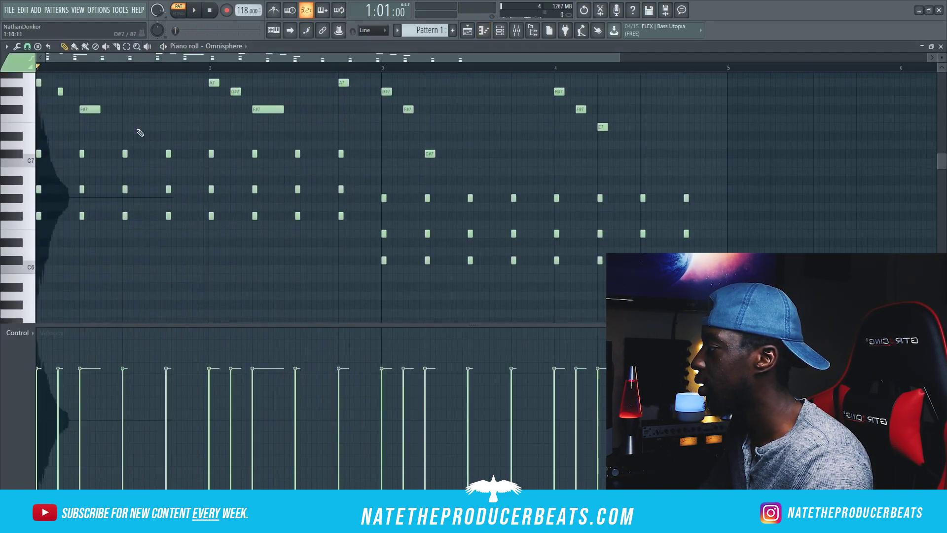
pyautogui.press('space')
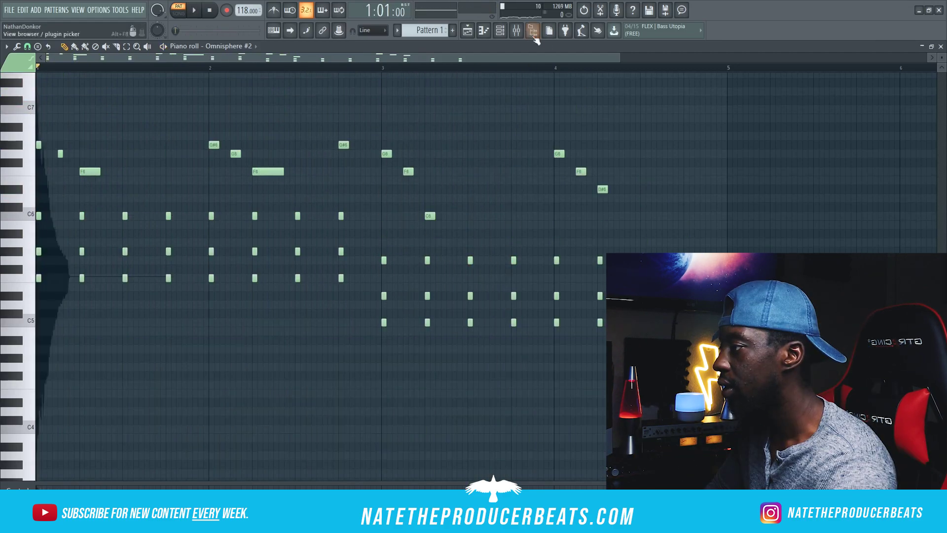
# Step: Load Wheezy 808 from the Wheezy drumkit's 808s folder into a new channel and adjust the channel's volume
pyautogui.click(506, 28)
pyautogui.click(518, 31)
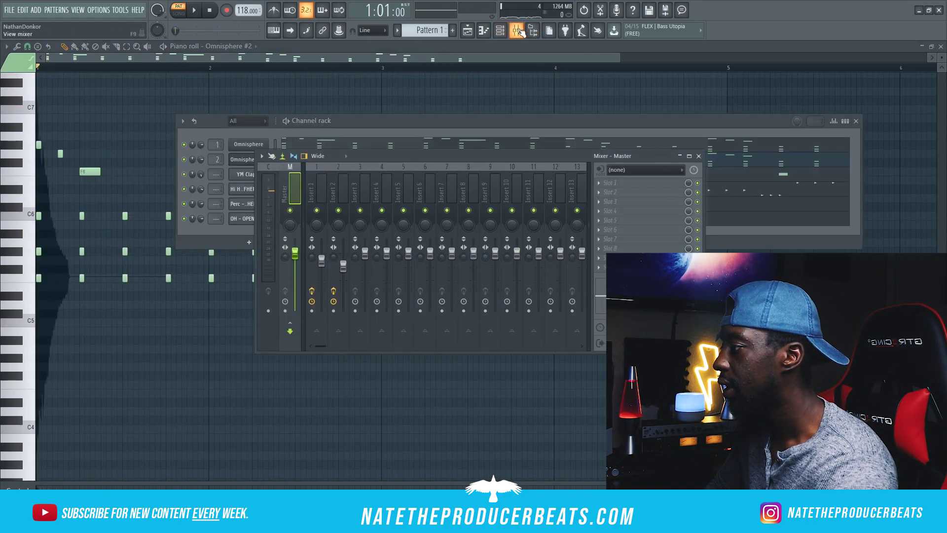
pyautogui.click(471, 122)
pyautogui.click(549, 31)
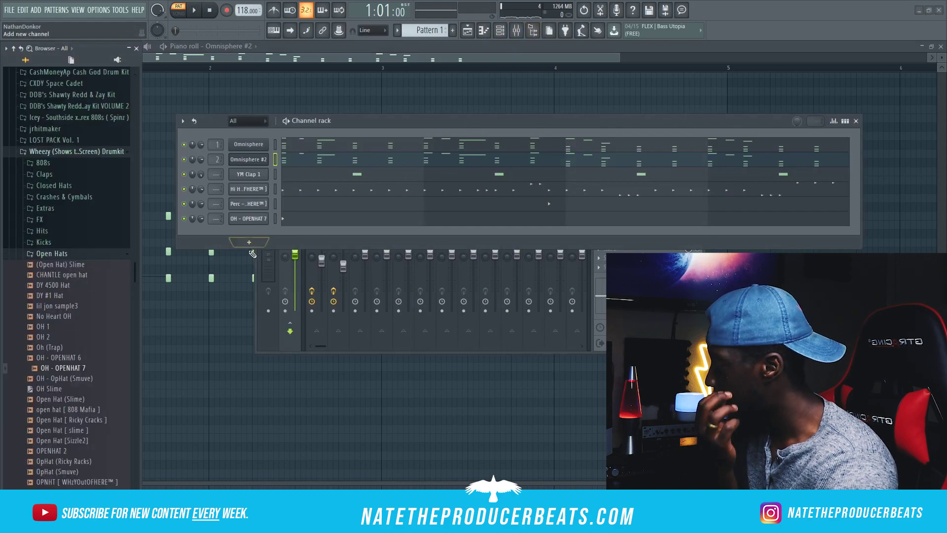
pyautogui.click(74, 163)
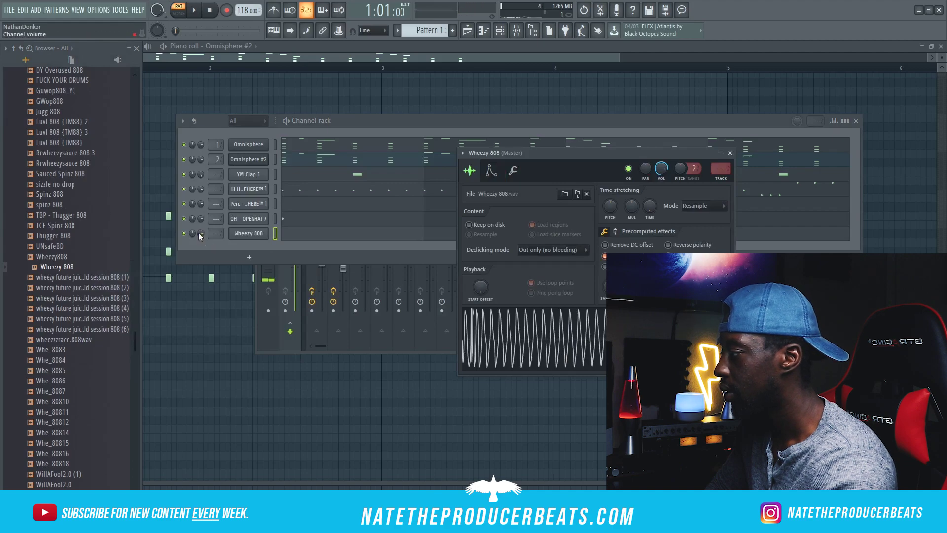
pyautogui.moveTo(200, 233); pyautogui.dragTo(206, 230)
pyautogui.rightClick(254, 237)
pyautogui.click(291, 244)
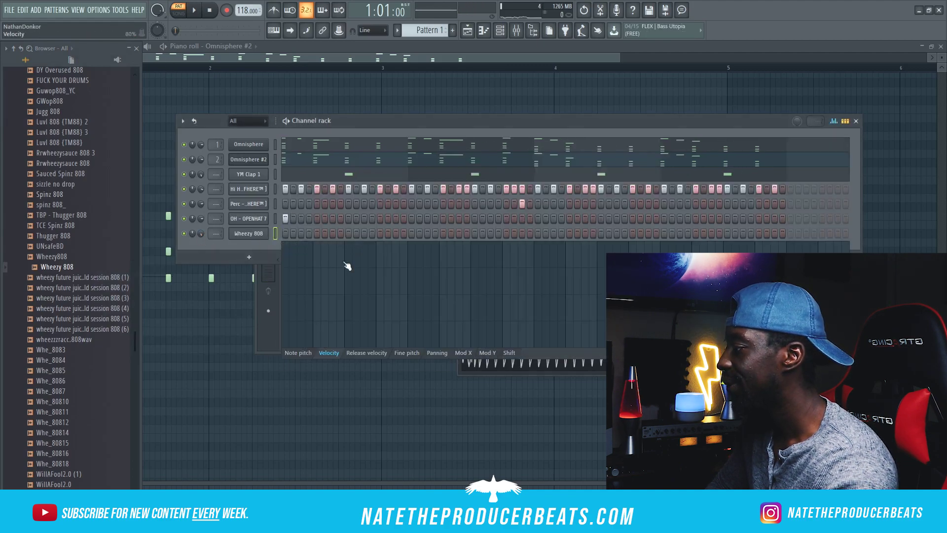
# Step: Write the 808 line: C5 on beat 1 of bar 1 and beat 2 of bar 2, D5 on step 11, G4 on bar 3's start and bar 4's beat 2
pyautogui.rightClick(239, 235)
pyautogui.click(303, 235)
pyautogui.press('space')
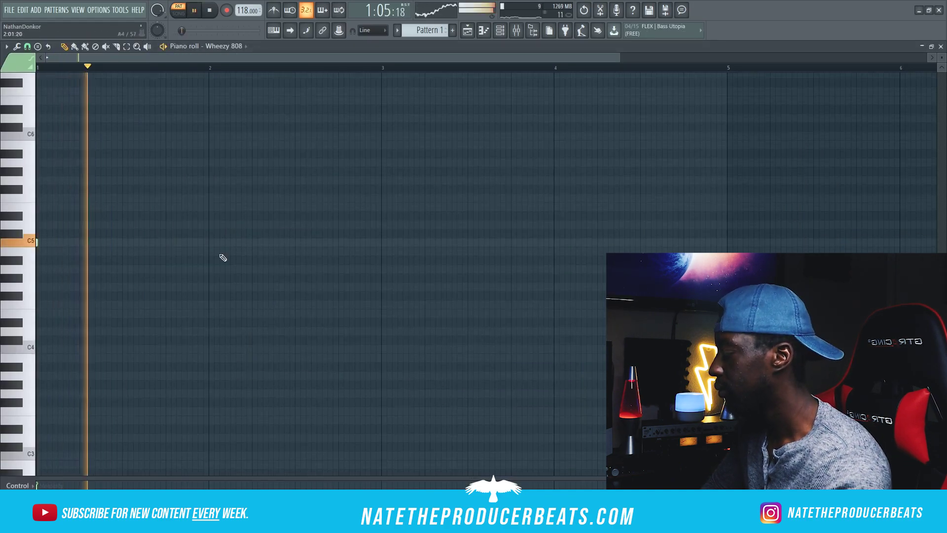
pyautogui.click(252, 243)
pyautogui.press('space')
pyautogui.click(316, 225)
pyautogui.press('space')
pyautogui.click(381, 287)
pyautogui.moveTo(351, 478); pyautogui.dragTo(350, 404)
pyautogui.click(598, 287)
pyautogui.press('space')
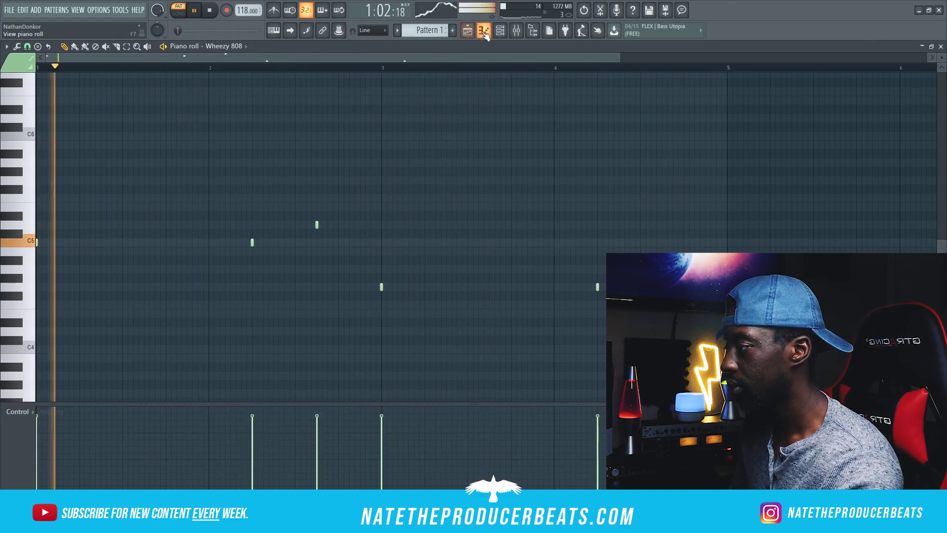
# Step: Replace the Wheezy 808 sample with 808 (Zay) (1), transpose its notes up five semitones, and play the pattern
pyautogui.click(500, 31)
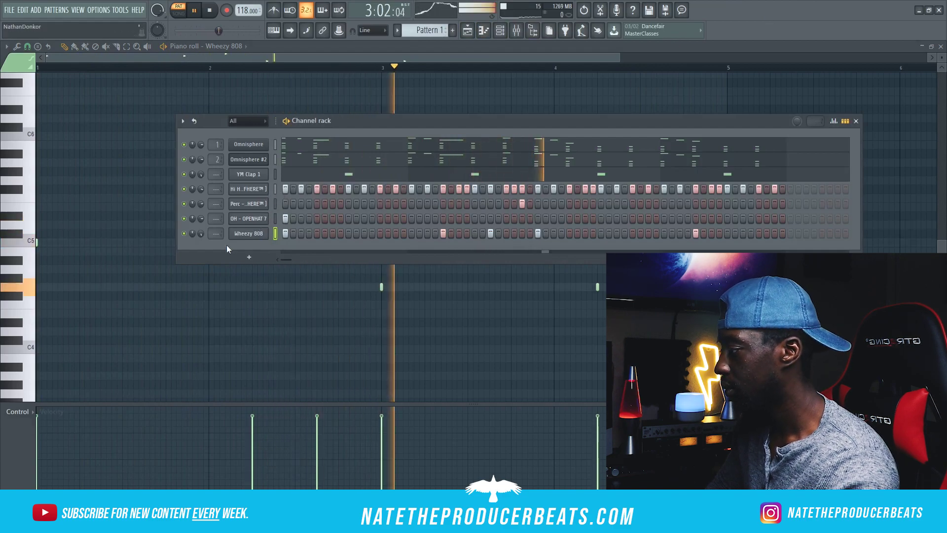
pyautogui.press('space')
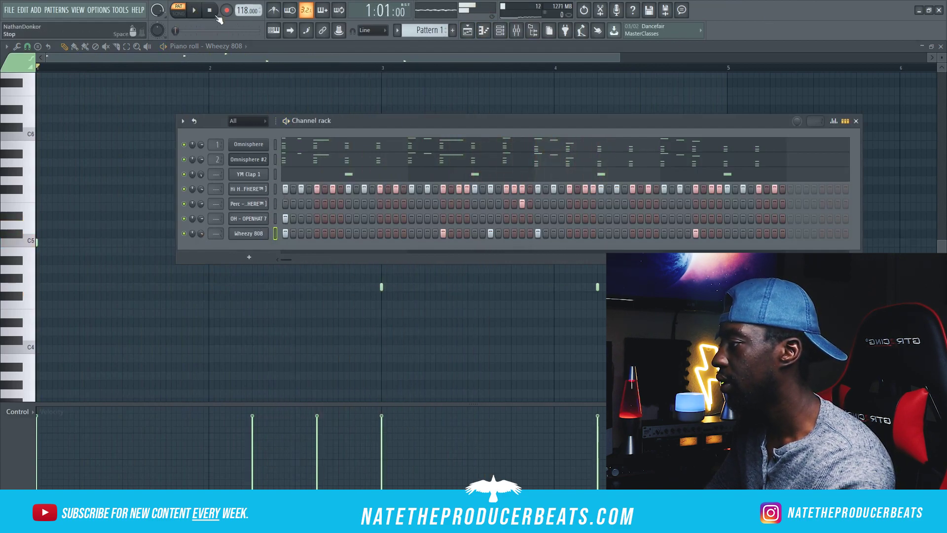
pyautogui.click(533, 34)
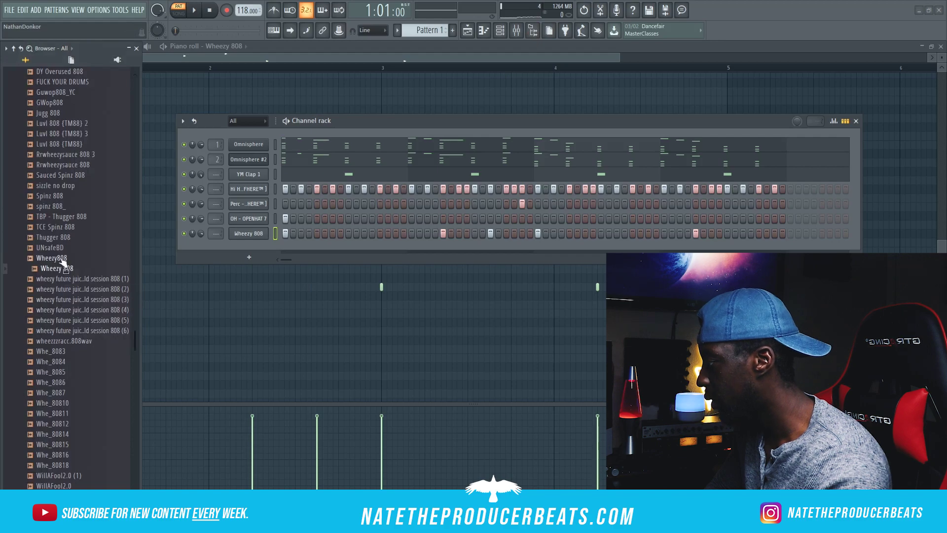
pyautogui.press('space')
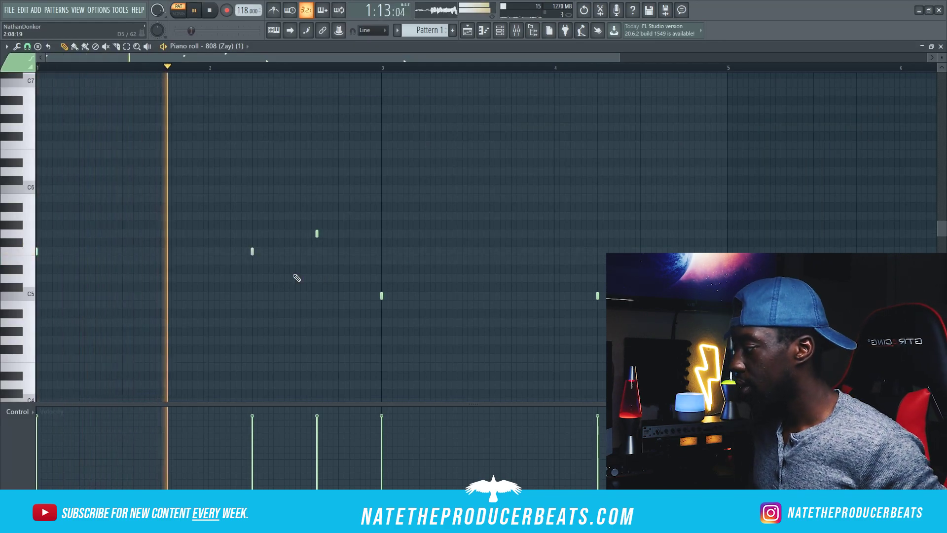
pyautogui.click(497, 33)
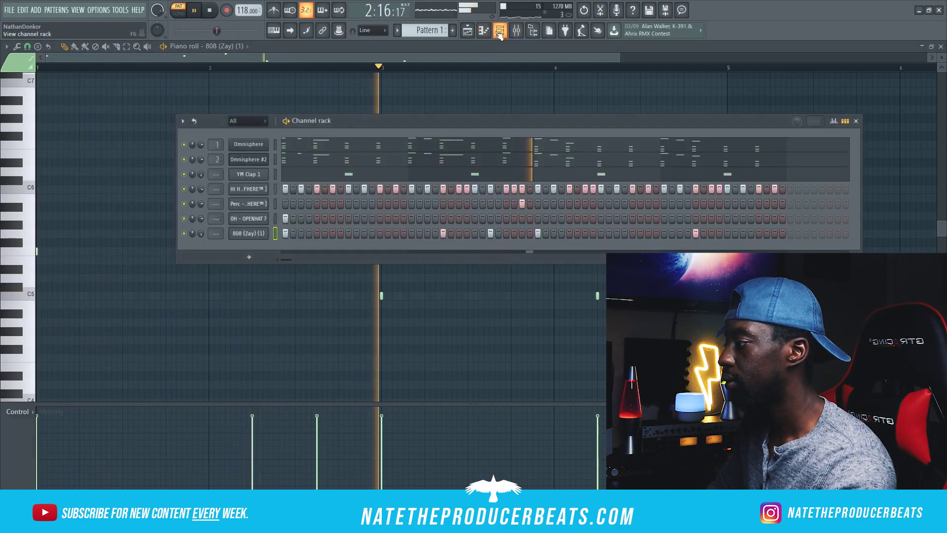
# Step: Add a third Omnisphere channel with the Lucious Airwaves Warm Pad patch and paste the Omnisphere #2 notes into it
pyautogui.click(524, 33)
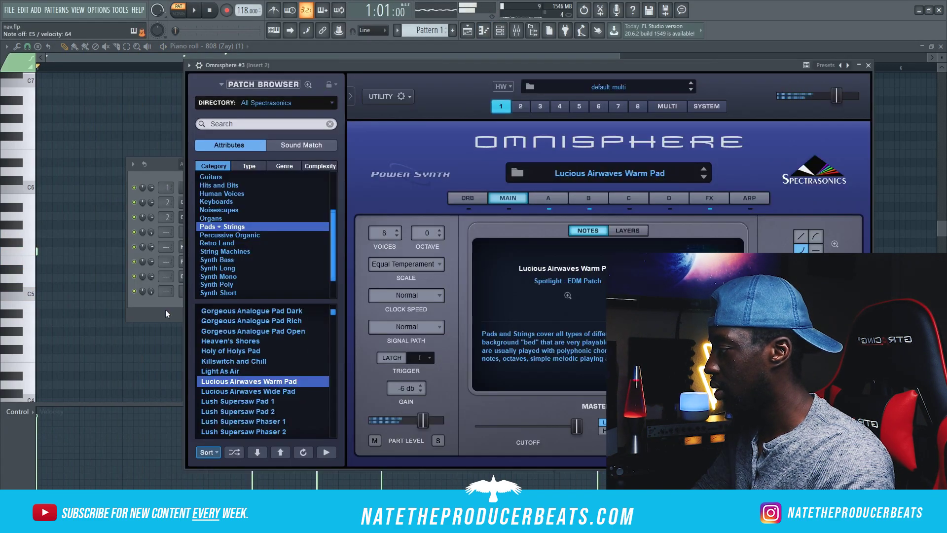
pyautogui.click(164, 305)
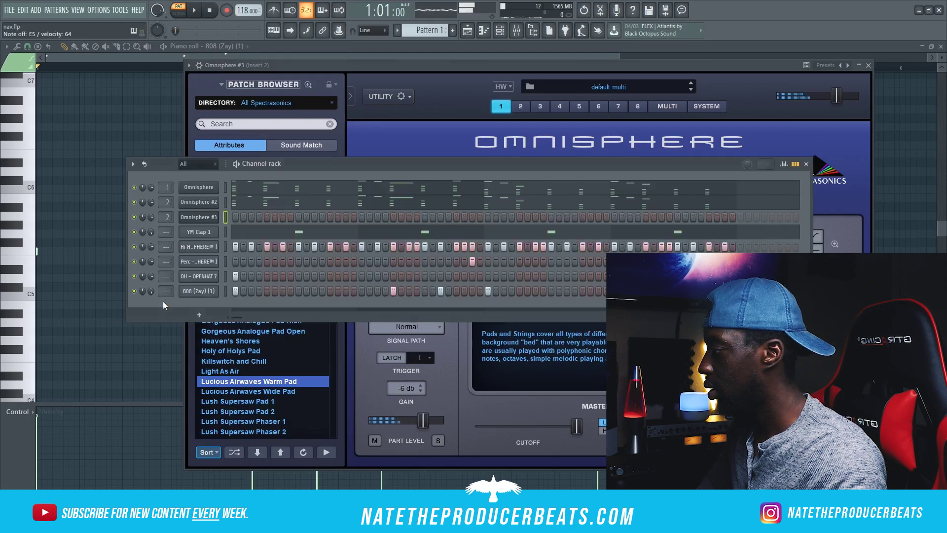
pyautogui.rightClick(207, 203)
pyautogui.click(354, 221)
pyautogui.rightClick(192, 217)
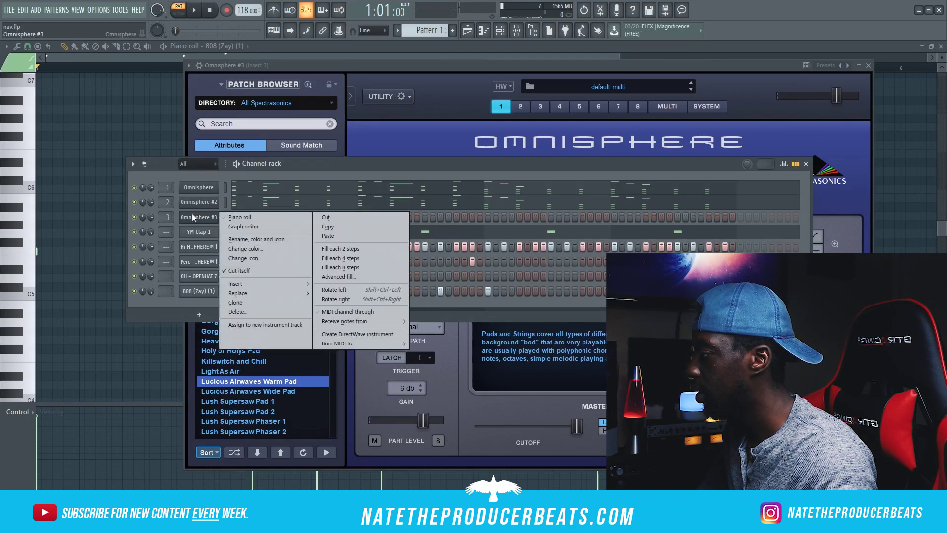
pyautogui.click(345, 235)
# Step: Solo Omnisphere #3 and transpose all its notes down one octave, checking the result in playback
pyautogui.click(135, 217)
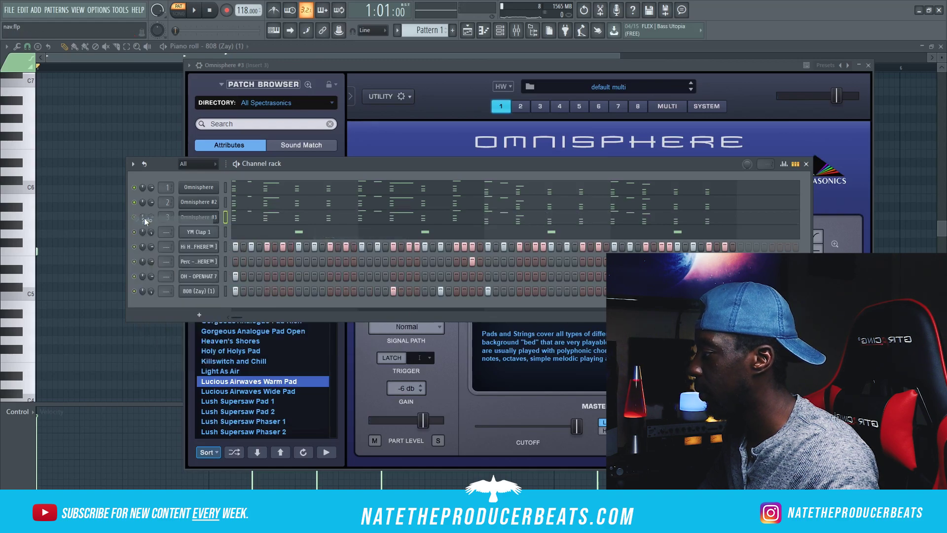
pyautogui.press('space')
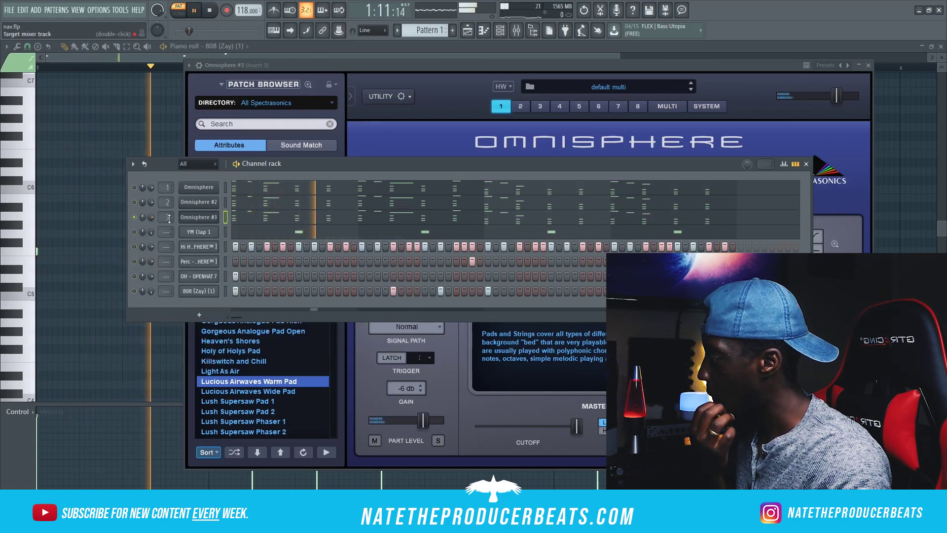
pyautogui.rightClick(205, 218)
pyautogui.click(236, 220)
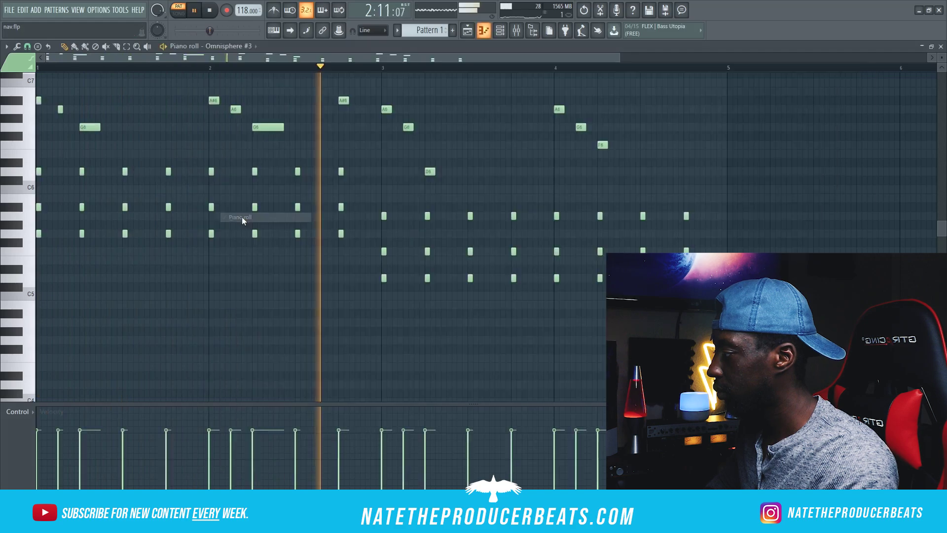
pyautogui.press('space')
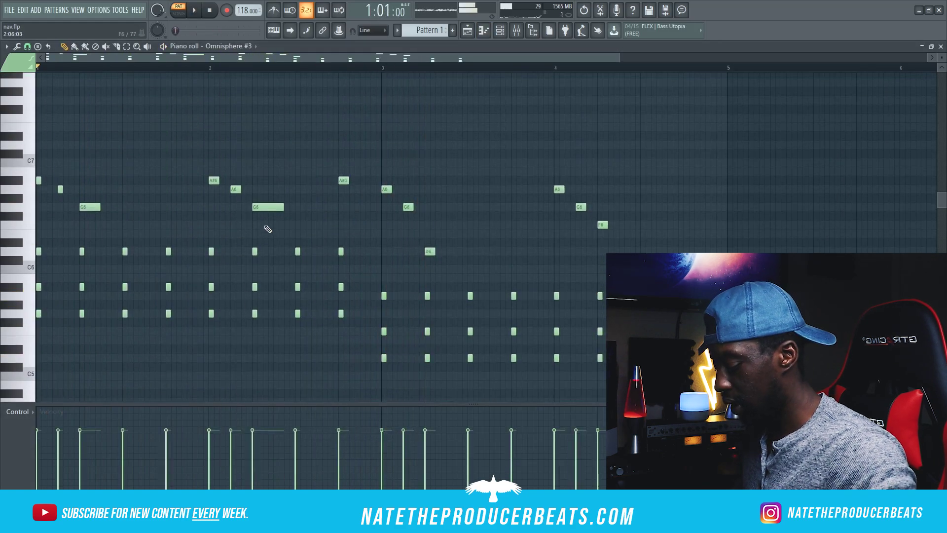
pyautogui.hotkey('ctrl', 'Down')
pyautogui.press('space')
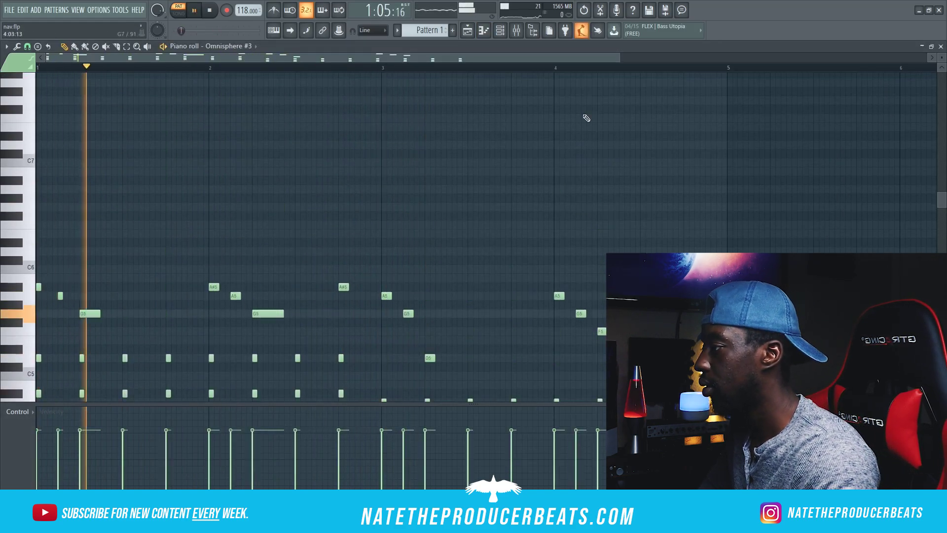
pyautogui.scroll(-2, 553, 194)
pyautogui.scroll(-4, 552, 192)
pyautogui.scroll(2, 519, 82)
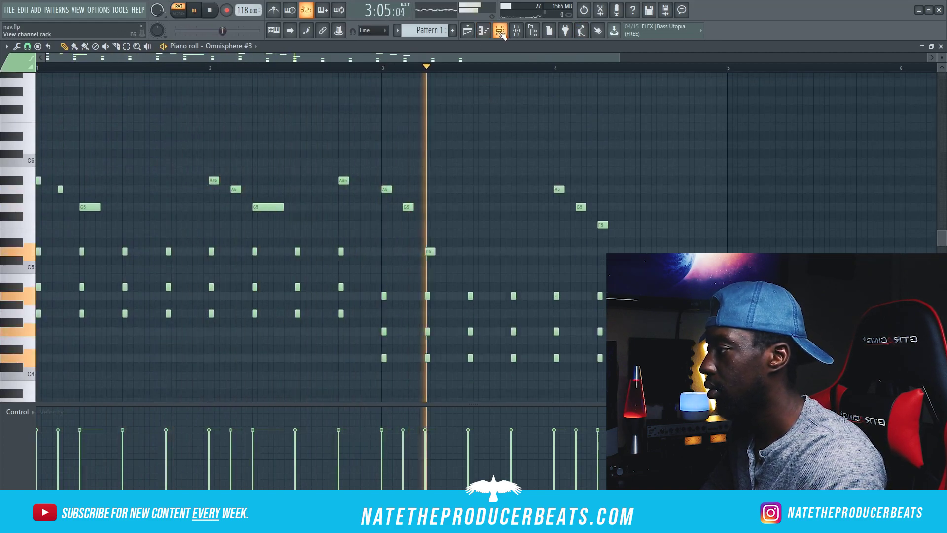
# Step: Add a Kontakt channel and write G#5, A5 and C#5 on beat 3 of bars 1, 2 and 3 respectively
pyautogui.press('F6')
pyautogui.press('space')
pyautogui.click(533, 30)
pyautogui.scroll(10, 53, 171)
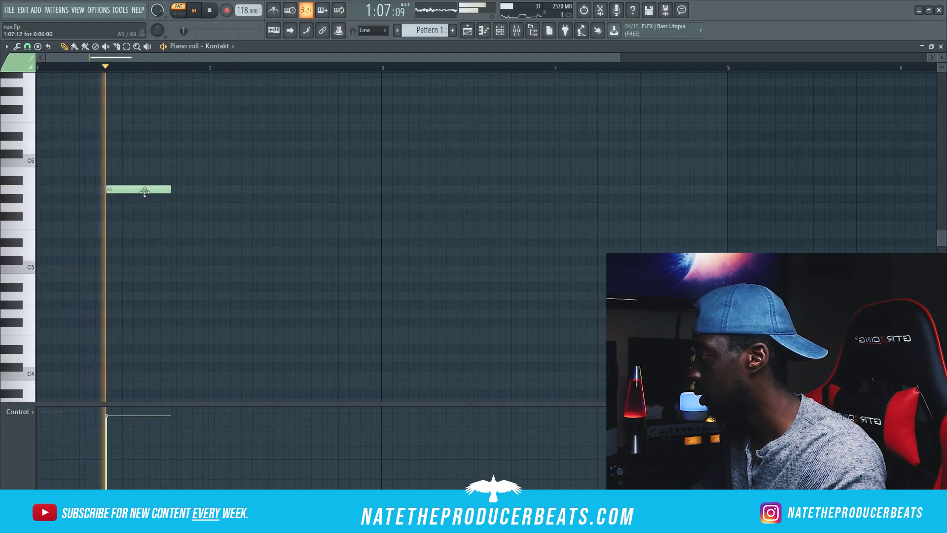
pyautogui.click(123, 181)
pyautogui.rightClick(130, 181)
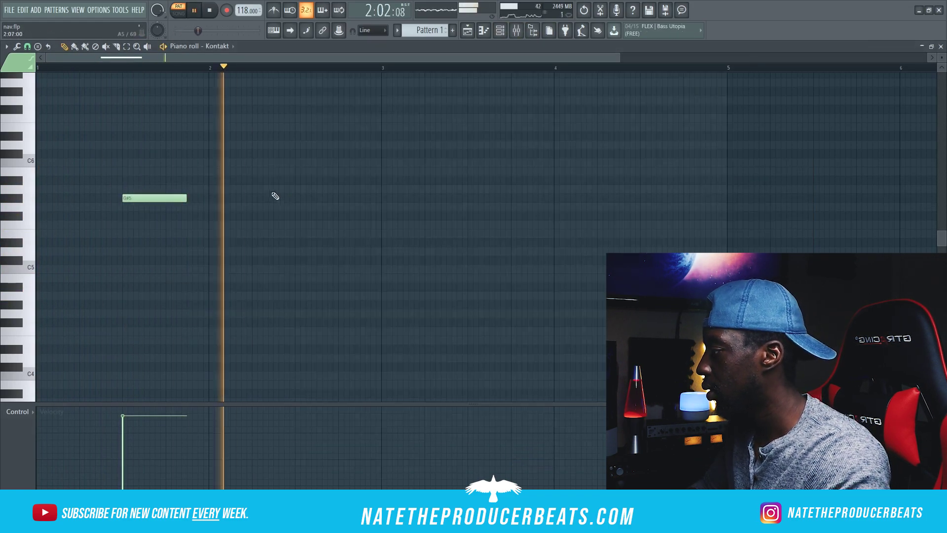
pyautogui.click(298, 189)
pyautogui.press('space')
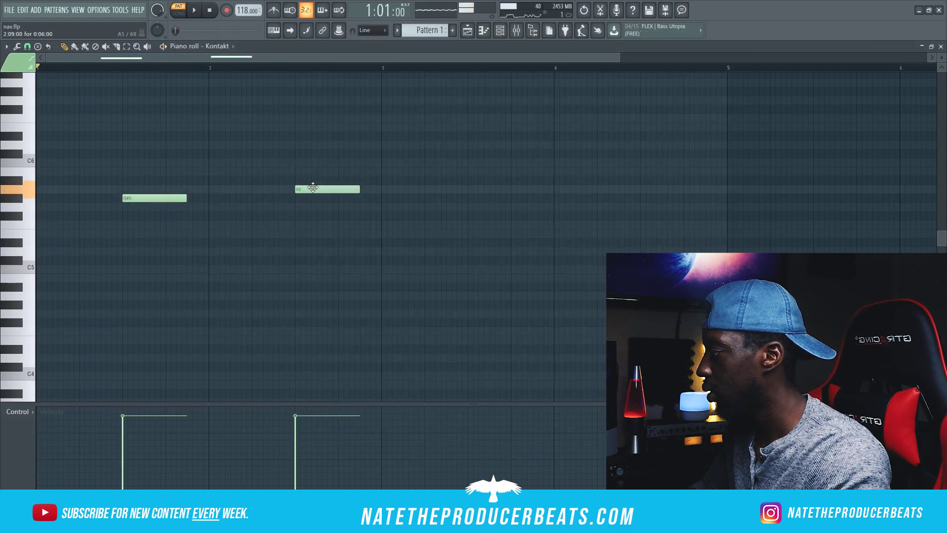
pyautogui.press('space')
pyautogui.press('space')
pyautogui.moveTo(469, 235); pyautogui.dragTo(466, 261)
# Step: Play the Omnisphere and Kontakt channels together without the drums, and route Kontakt to mixer track 4
pyautogui.press('space')
pyautogui.press('F6')
pyautogui.press('F6')
pyautogui.press('F6')
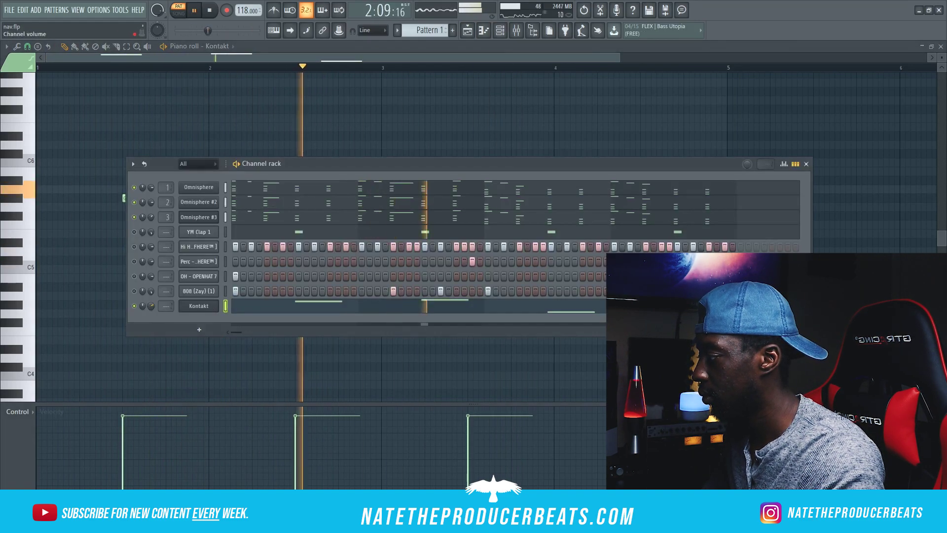
pyautogui.press('space')
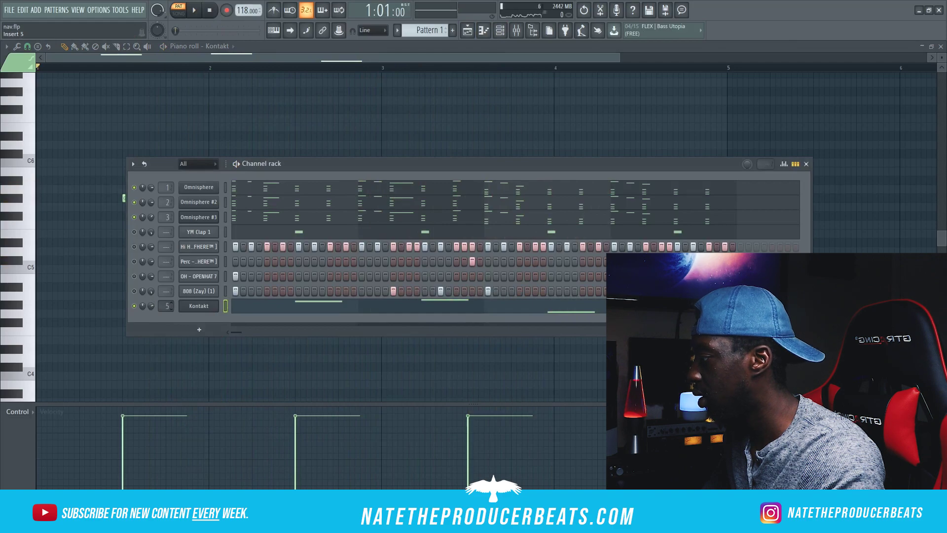
# Step: Load Fruity Parametric EQ 2 on Insert 4 with the 40Hz cut preset and raise its low cut into the low mids
pyautogui.click(519, 38)
pyautogui.click(620, 184)
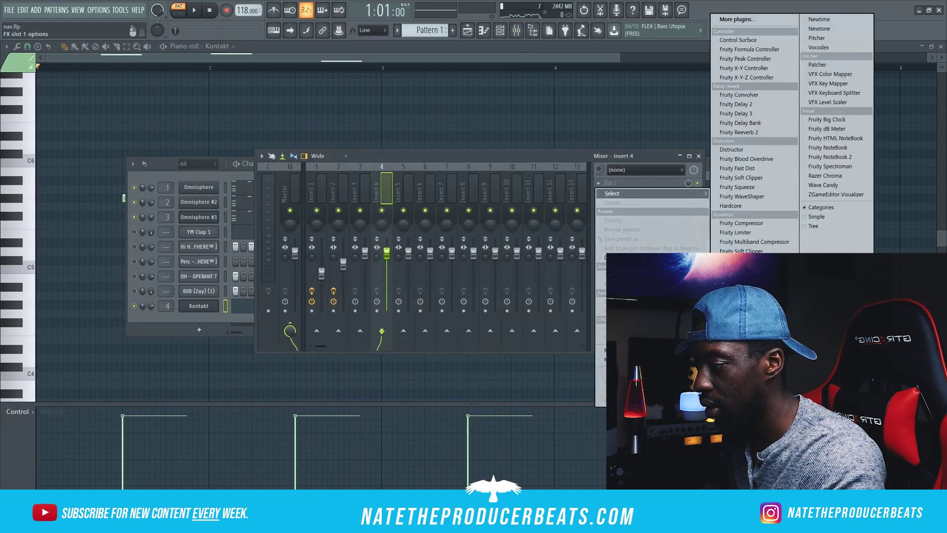
pyautogui.click(748, 363)
pyautogui.moveTo(131, 120); pyautogui.dragTo(410, 158)
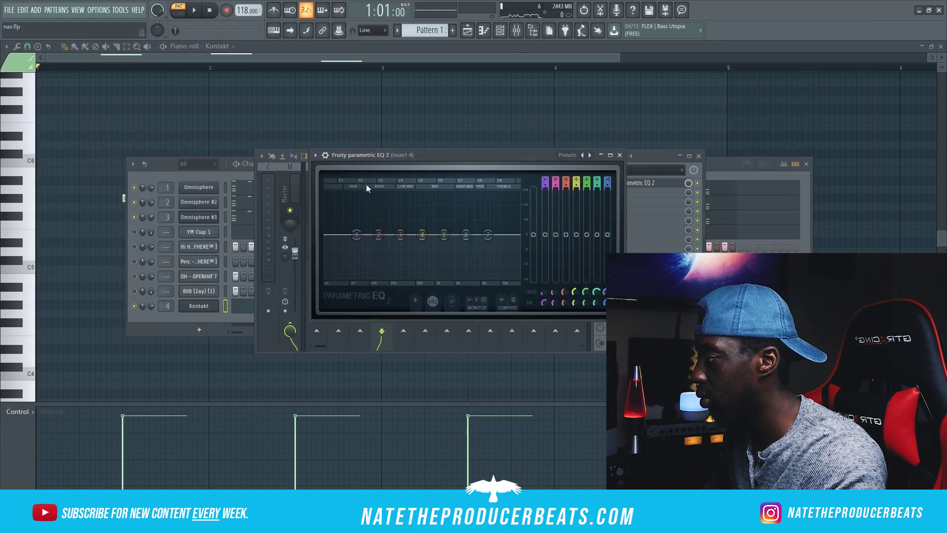
pyautogui.click(324, 155)
pyautogui.moveTo(414, 193)
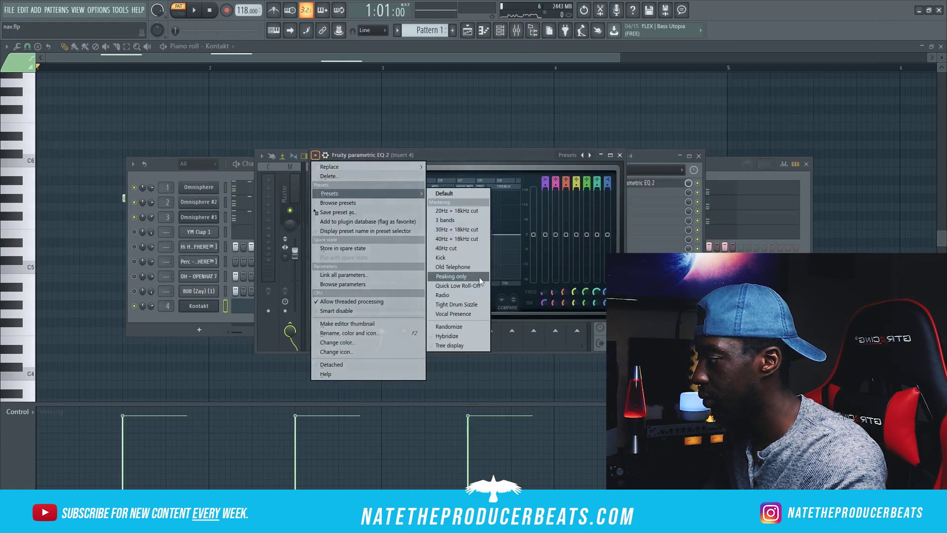
pyautogui.click(469, 248)
pyautogui.press('space')
pyautogui.moveTo(342, 235); pyautogui.dragTo(406, 234)
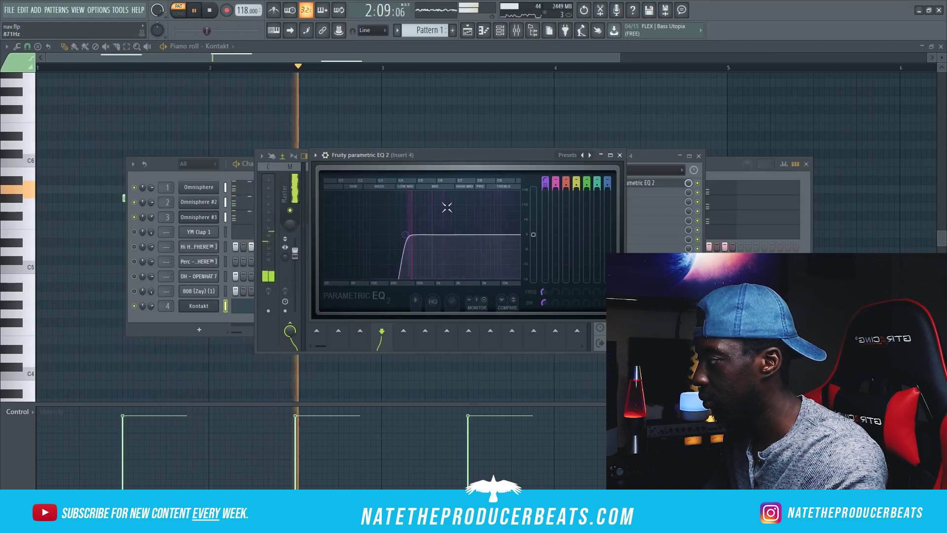
pyautogui.click(217, 10)
# Step: Load Gross Beat into Insert 4's second effect slot and switch to the preset containing the gate and sidechain volume patterns
pyautogui.click(642, 192)
pyautogui.moveTo(658, 202)
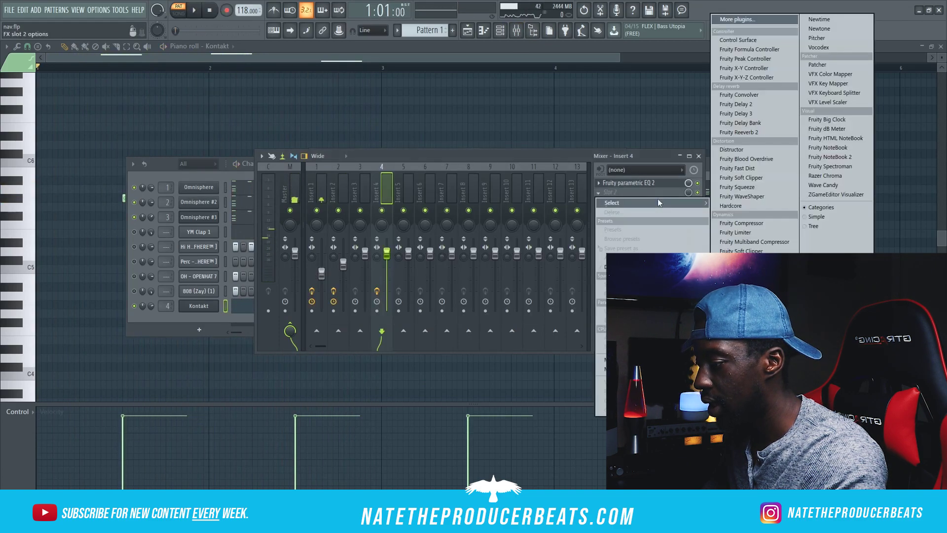
pyautogui.click(735, 494)
pyautogui.moveTo(378, 129); pyautogui.dragTo(524, 102)
pyautogui.click(557, 104)
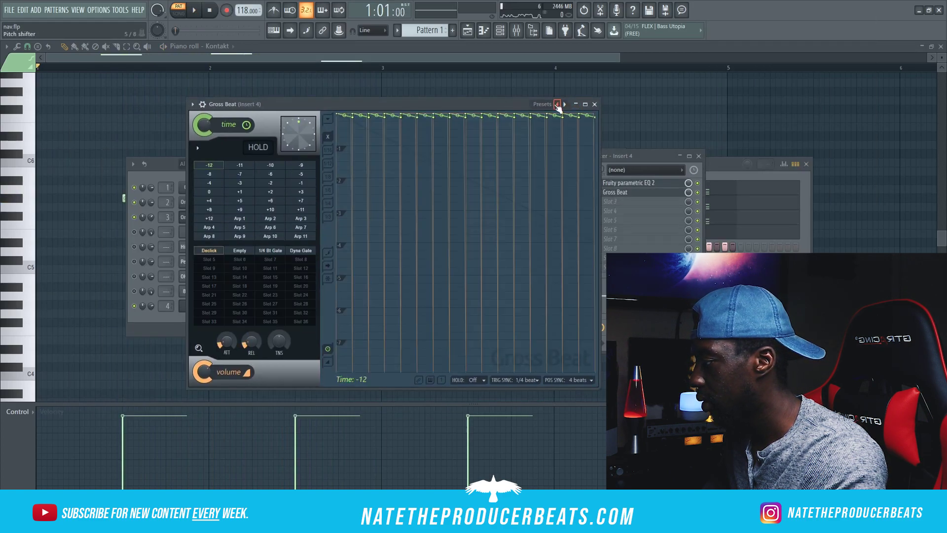
pyautogui.click(565, 104)
# Step: Apply Gross Beat's Sidechain b volume pattern and increase the release while the pattern plays
pyautogui.click(241, 321)
pyautogui.press('space')
pyautogui.moveTo(251, 340); pyautogui.dragTo(251, 331)
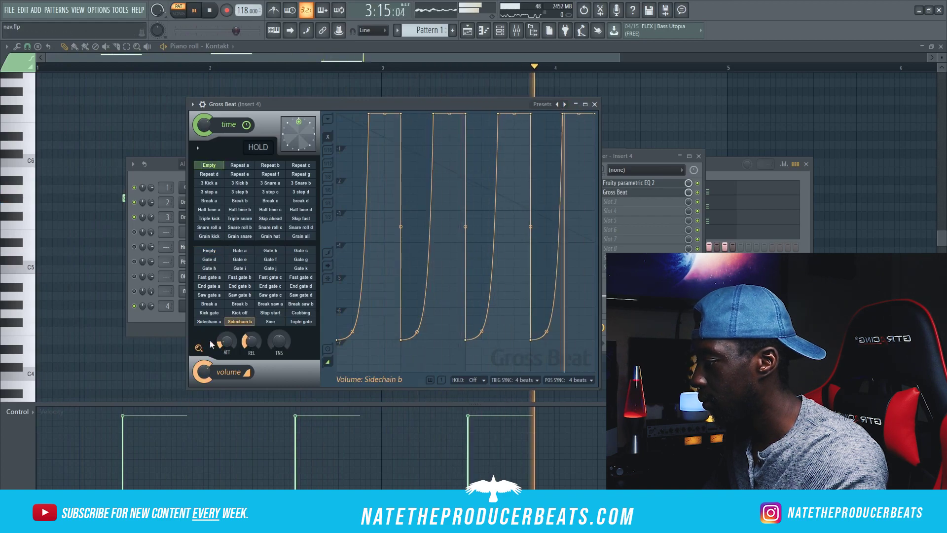
pyautogui.press('space')
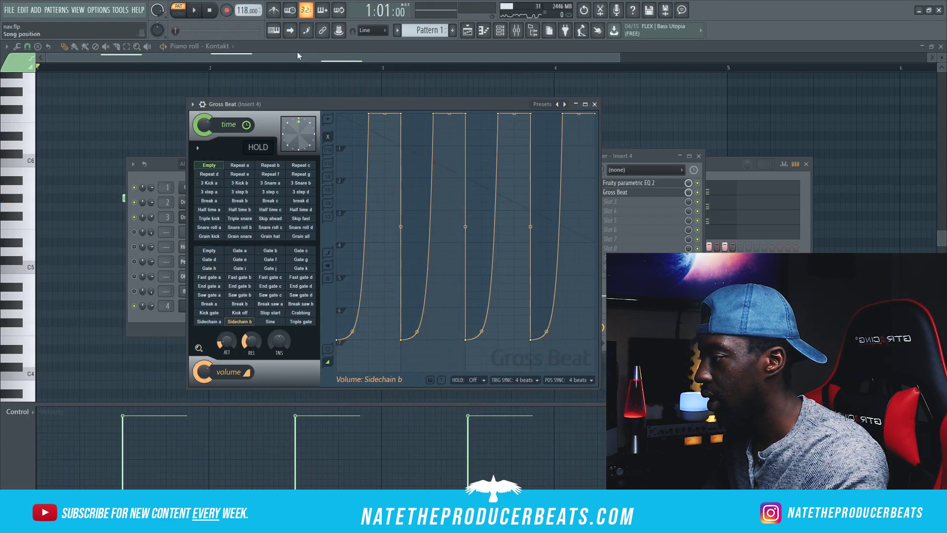
# Step: Look through the installed VST and VST3 generators in the plugin database
pyautogui.click(518, 31)
pyautogui.scroll(10, 69, 232)
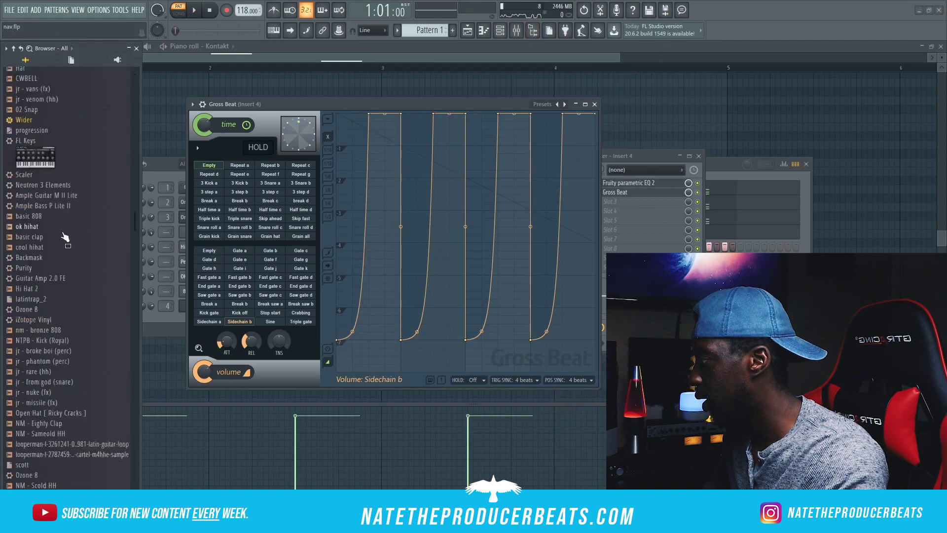
pyautogui.click(63, 89)
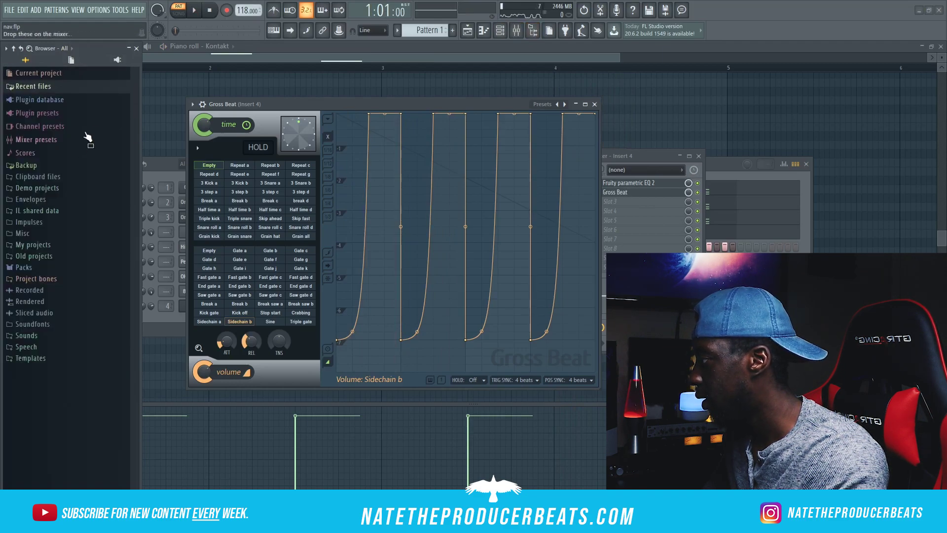
pyautogui.click(98, 99)
pyautogui.click(110, 135)
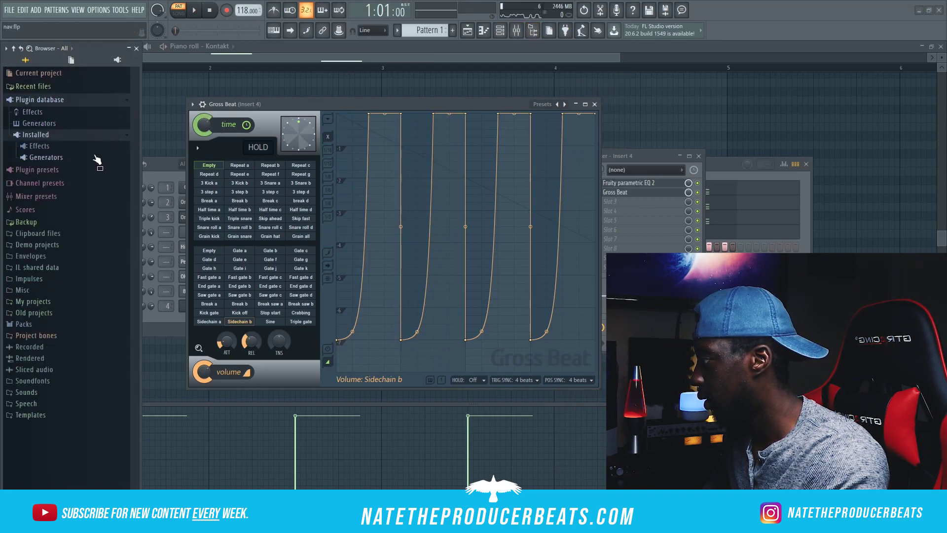
pyautogui.click(92, 157)
pyautogui.click(81, 181)
pyautogui.click(81, 181)
pyautogui.click(84, 192)
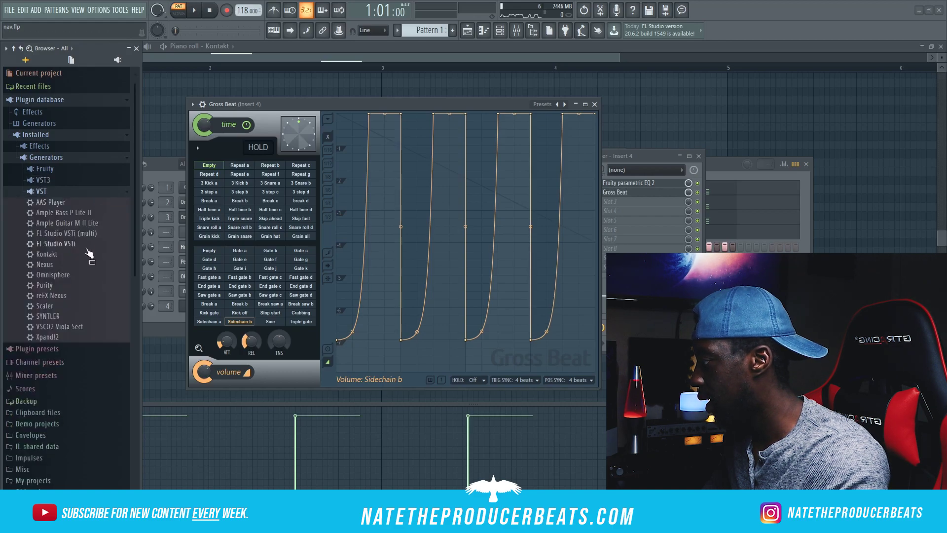
pyautogui.click(62, 182)
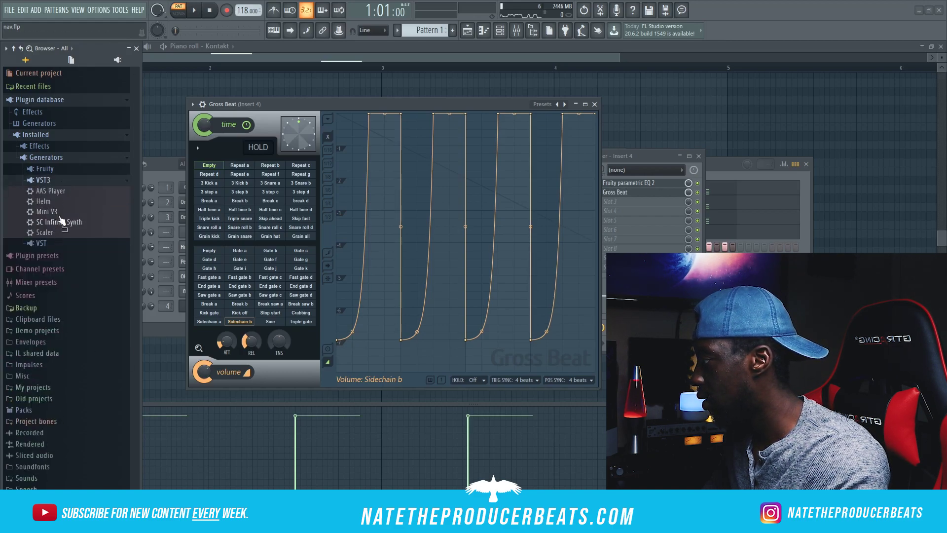
# Step: Add an installed effect from the plugin database to Insert 4's third effect slot and play the pattern
pyautogui.click(69, 146)
pyautogui.click(67, 191)
pyautogui.moveTo(72, 351); pyautogui.dragTo(619, 202)
pyautogui.moveTo(274, 147); pyautogui.dragTo(599, 48)
pyautogui.press('space')
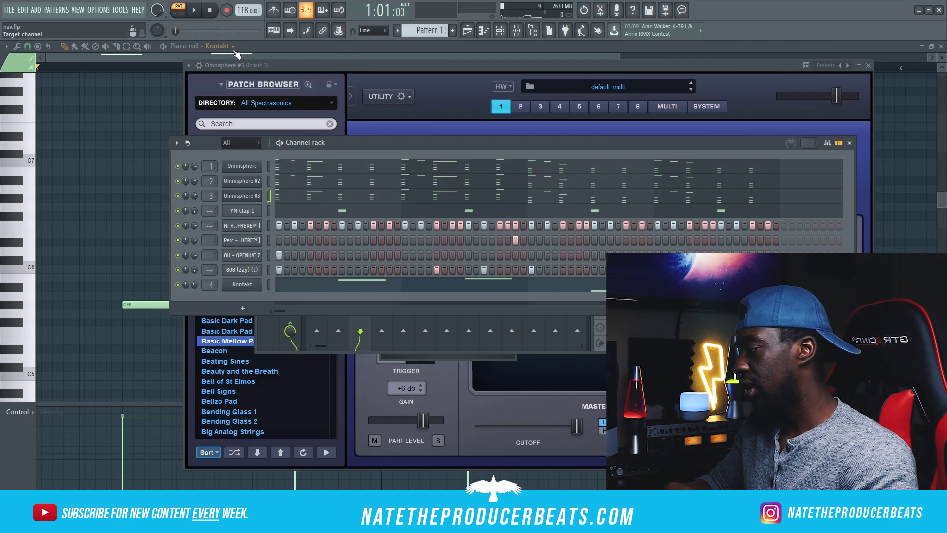
# Step: Clone the Omnisphere #3 channel and load the Odd Chip Bells patch from Bells and Vibes in the clone
pyautogui.rightClick(251, 196)
pyautogui.click(301, 281)
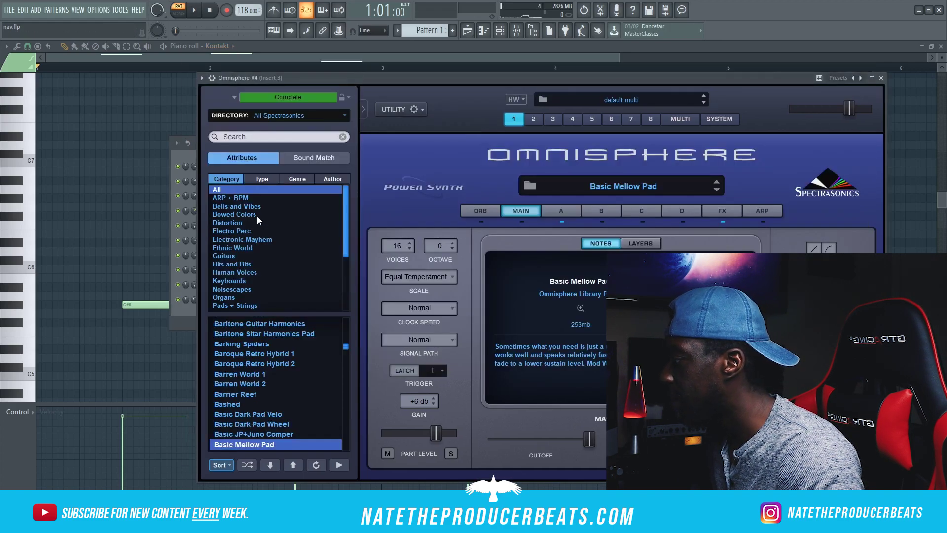
pyautogui.click(237, 206)
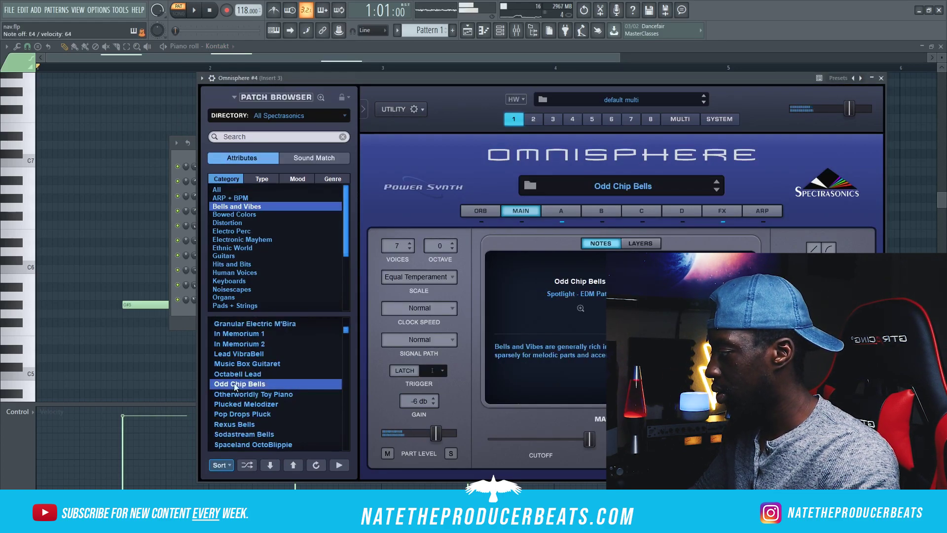
# Step: Copy the Omnisphere #3 notes into the Omnisphere #4 channel
pyautogui.press('F6')
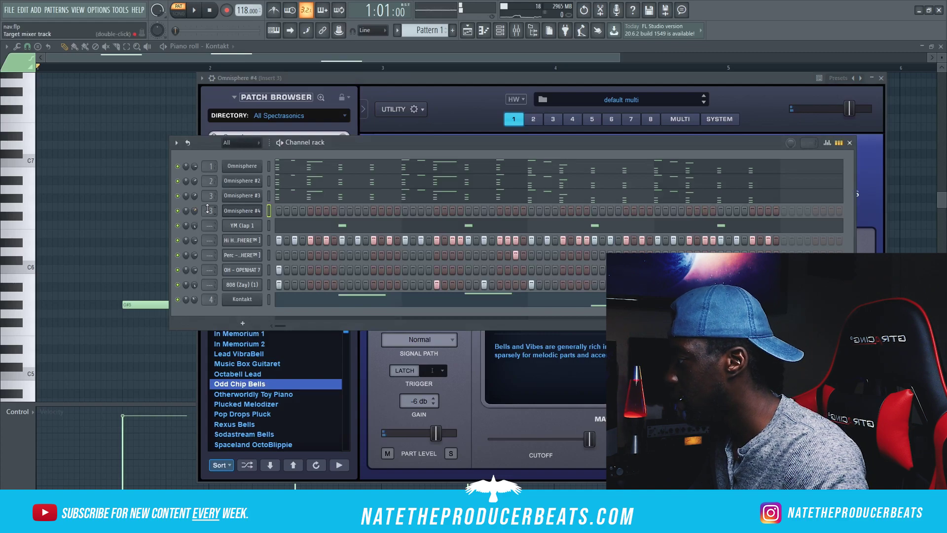
pyautogui.rightClick(243, 200)
pyautogui.click(395, 205)
pyautogui.rightClick(243, 211)
pyautogui.click(424, 229)
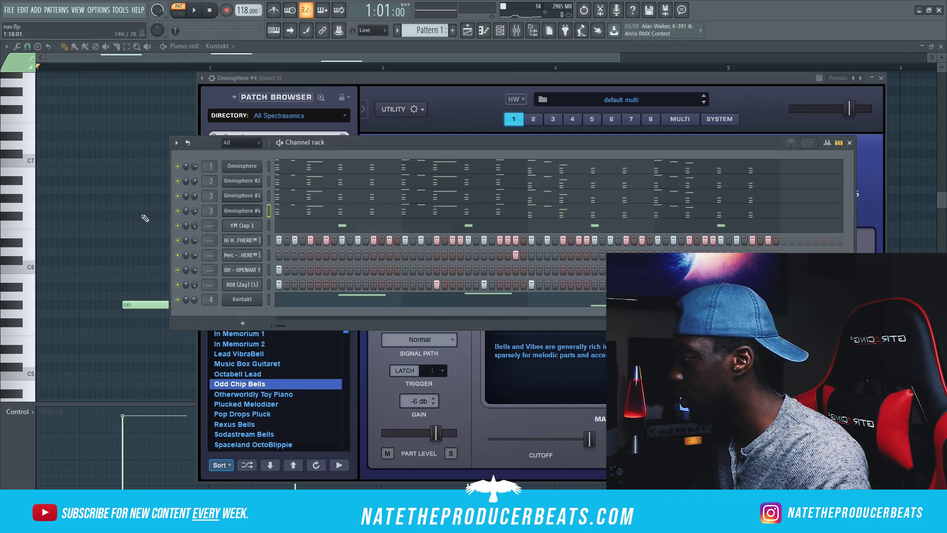
# Step: Solo Omnisphere #4, play its notes, and duplicate the bar 1 chords one step later in the piano roll
pyautogui.rightClick(241, 214)
pyautogui.click(277, 212)
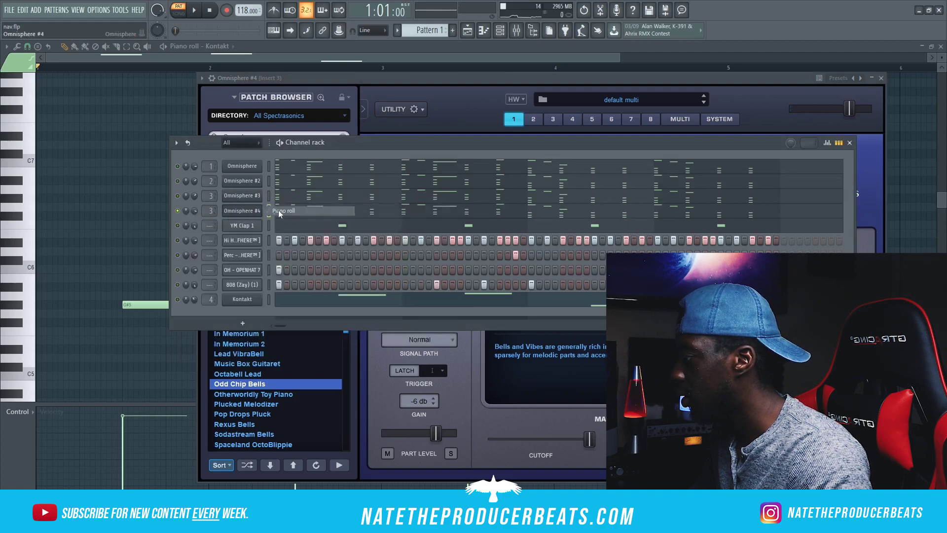
pyautogui.press('space')
pyautogui.scroll(-4, 224, 228)
pyautogui.press('space')
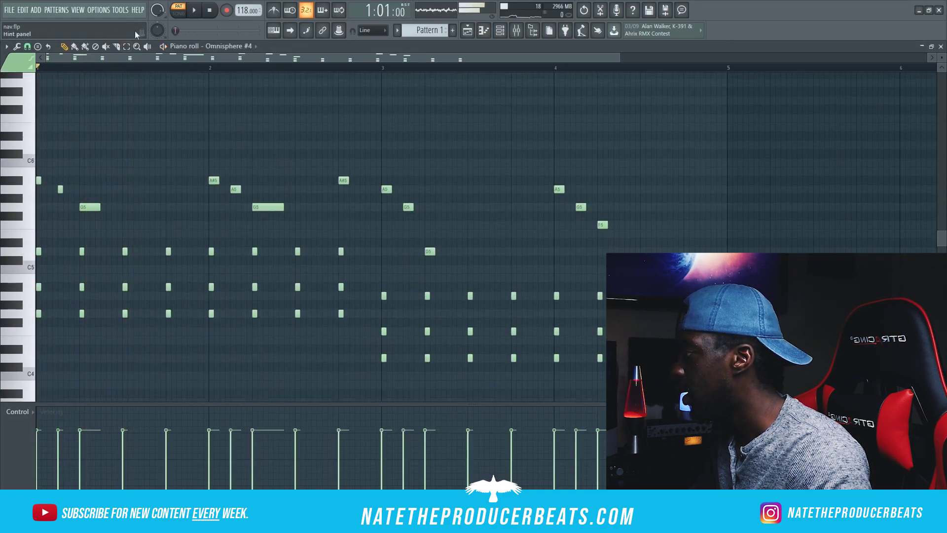
pyautogui.moveTo(185, 352); pyautogui.dragTo(2, 250)
pyautogui.moveTo(39, 287); pyautogui.dragTo(59, 291)
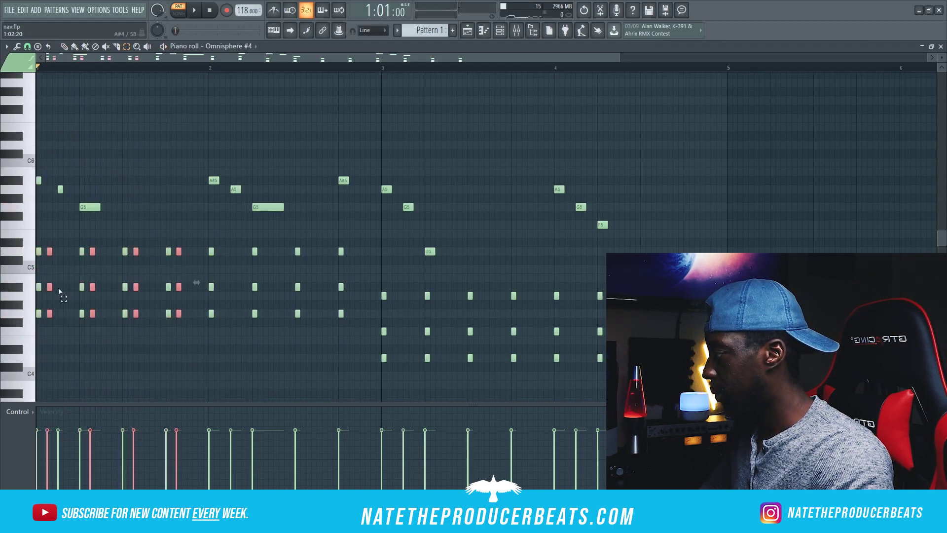
pyautogui.hotkey('ctrl', 'b')
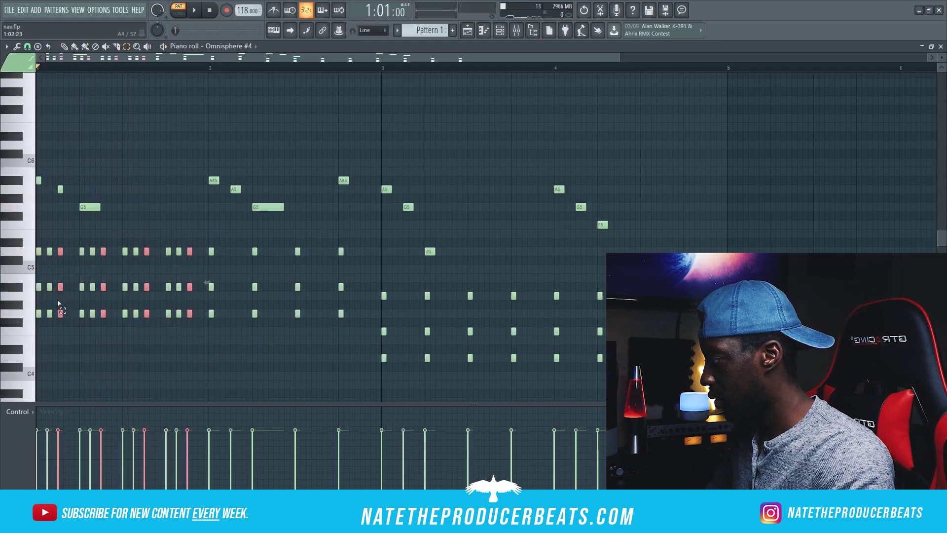
pyautogui.hotkey('ctrl', 'b')
pyautogui.press('space')
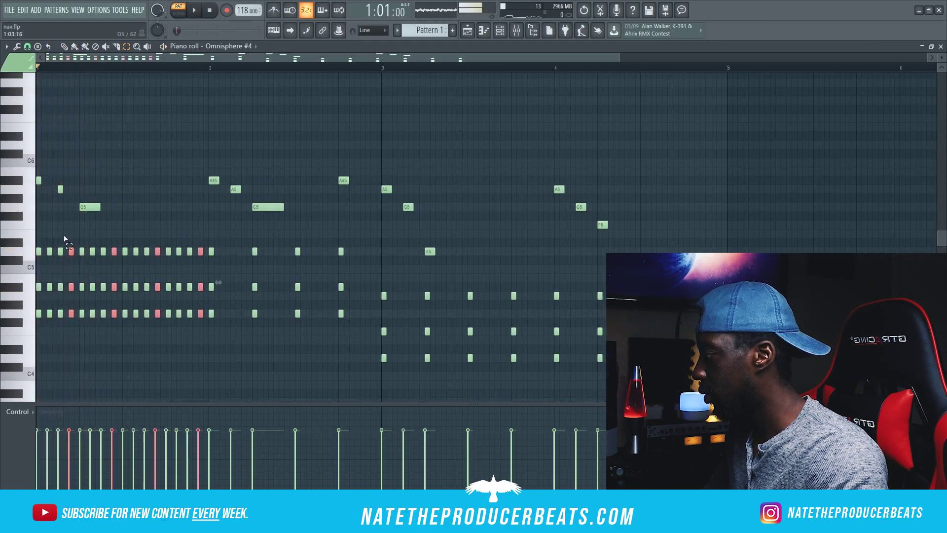
pyautogui.click(23, 9)
pyautogui.click(23, 23)
pyautogui.click(23, 9)
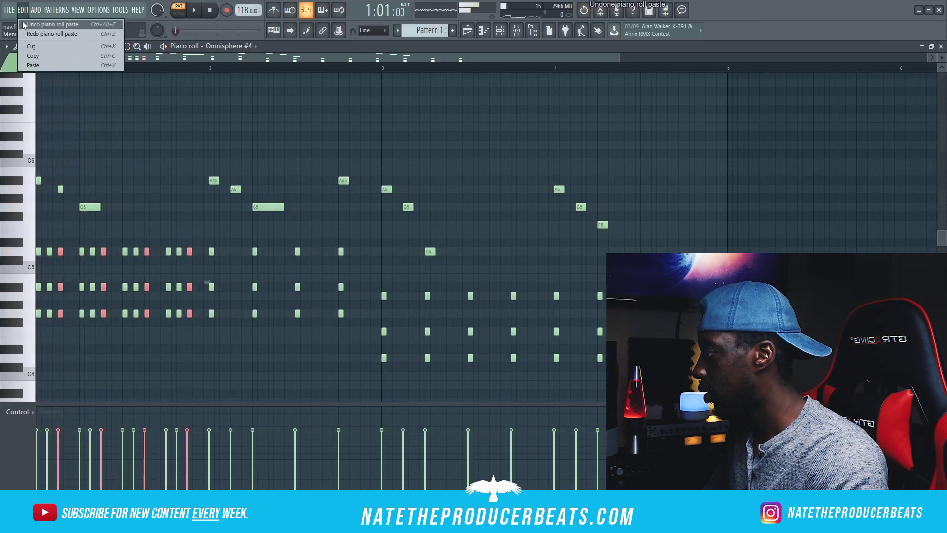
pyautogui.click(23, 23)
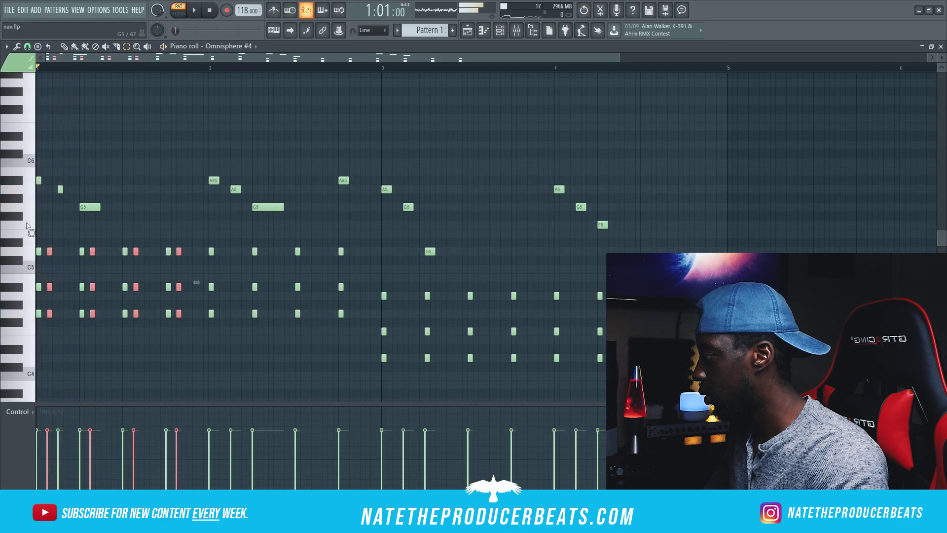
# Step: Shift the duplicated bar 1 chords one step later so they fall midway between the originals, and play them
pyautogui.moveTo(50, 252); pyautogui.dragTo(60, 252)
pyautogui.press('space')
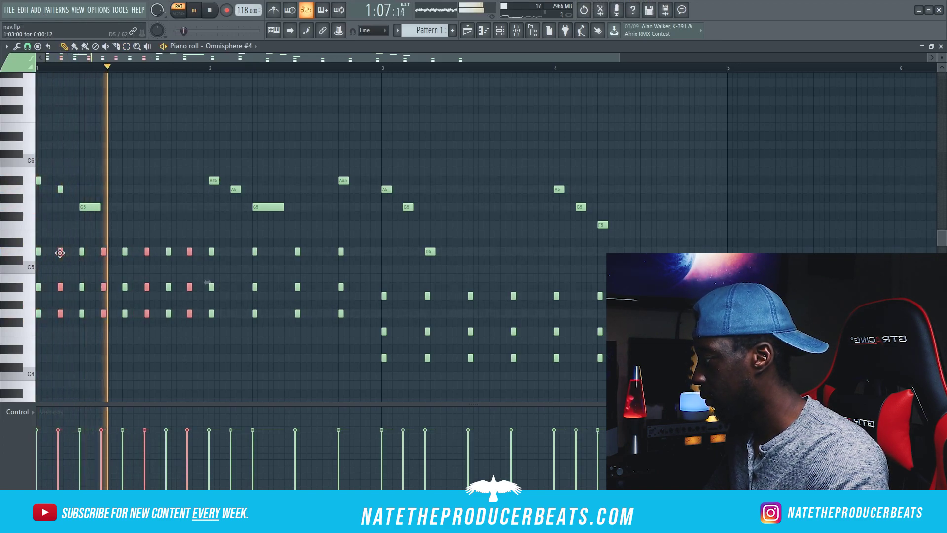
pyautogui.press('space')
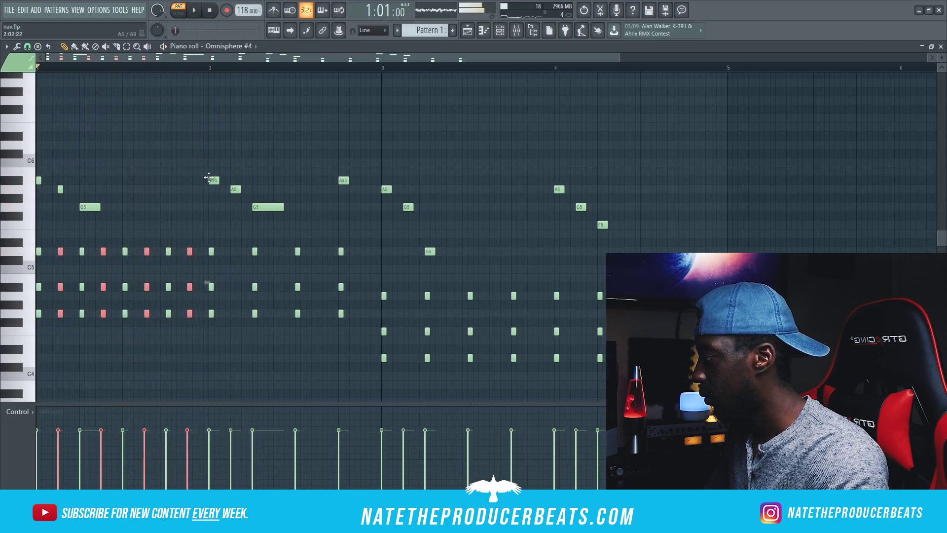
# Step: Copy the in-between chords from bar 1 into bar 2 so they fall midway between the existing bar 2 chords
pyautogui.moveTo(350, 352); pyautogui.dragTo(207, 241)
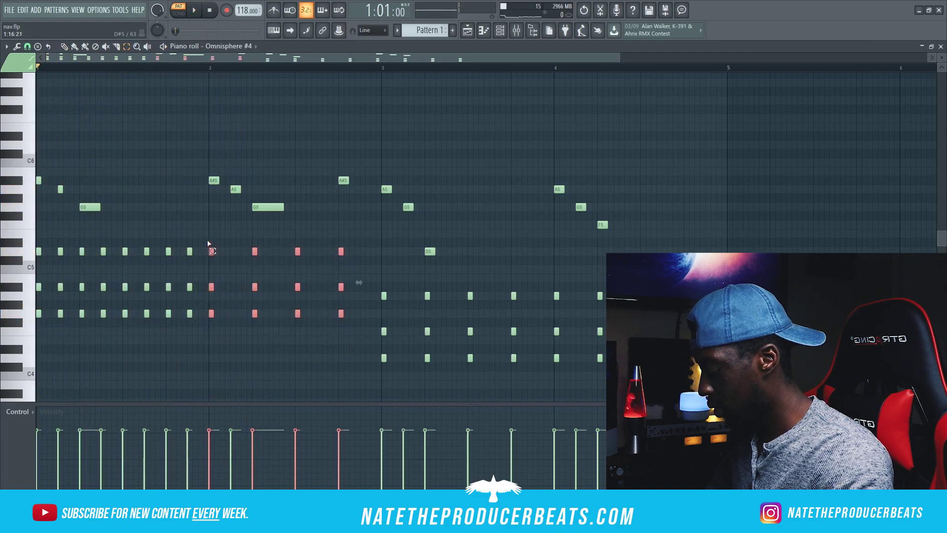
pyautogui.hotkey('ctrl', 'z')
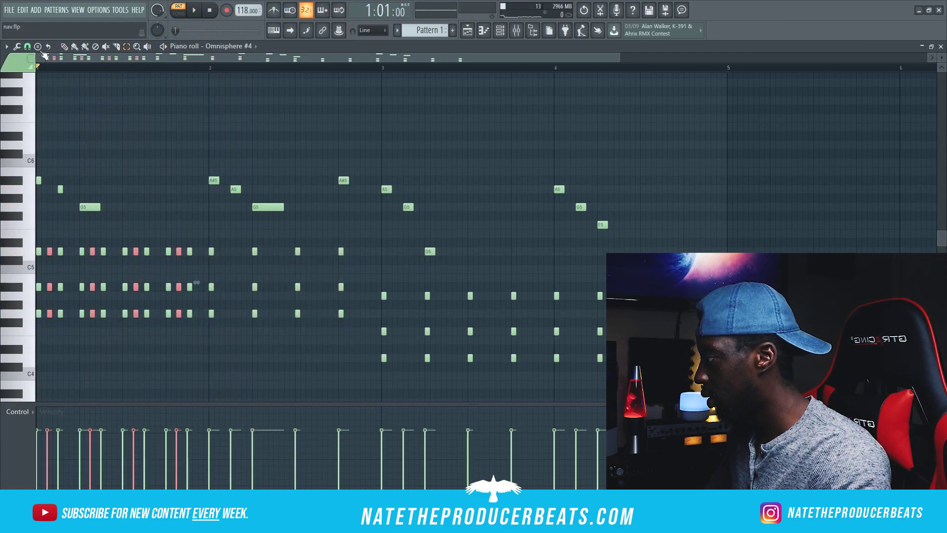
pyautogui.moveTo(92, 250); pyautogui.dragTo(275, 245)
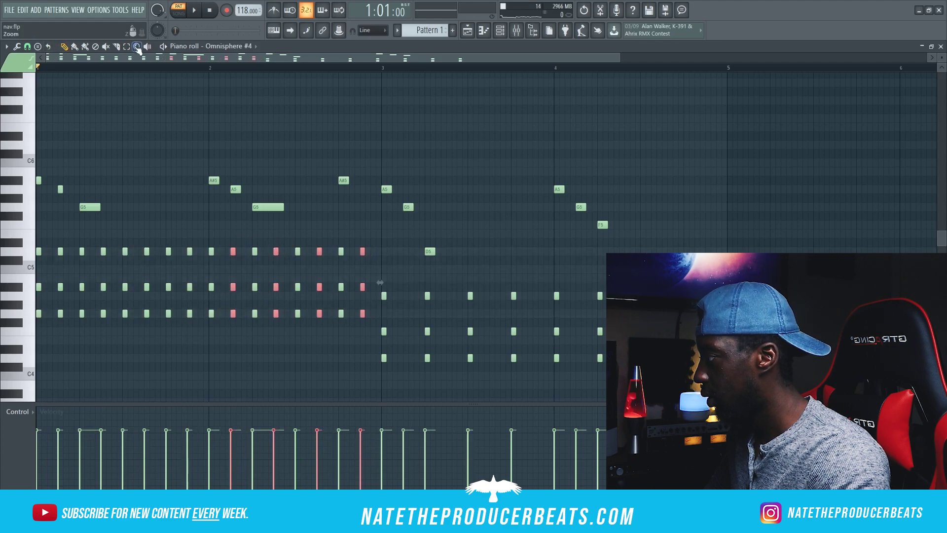
# Step: Duplicate the chords in bars 3 and 4 and place the copies midway between the originals
pyautogui.moveTo(614, 379); pyautogui.dragTo(365, 285)
pyautogui.hotkey('ctrl', 'b')
pyautogui.hscroll(3, 394, 291)
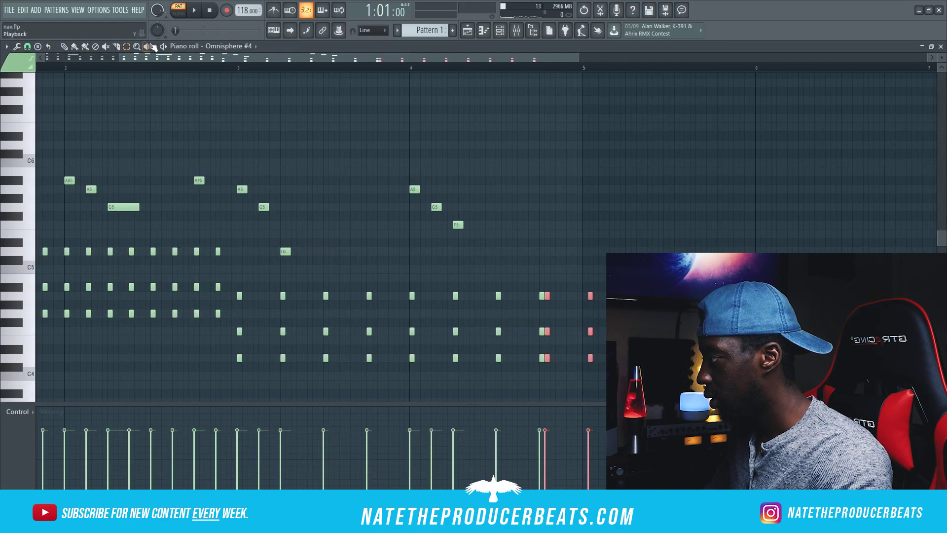
pyautogui.moveTo(591, 298); pyautogui.dragTo(305, 302)
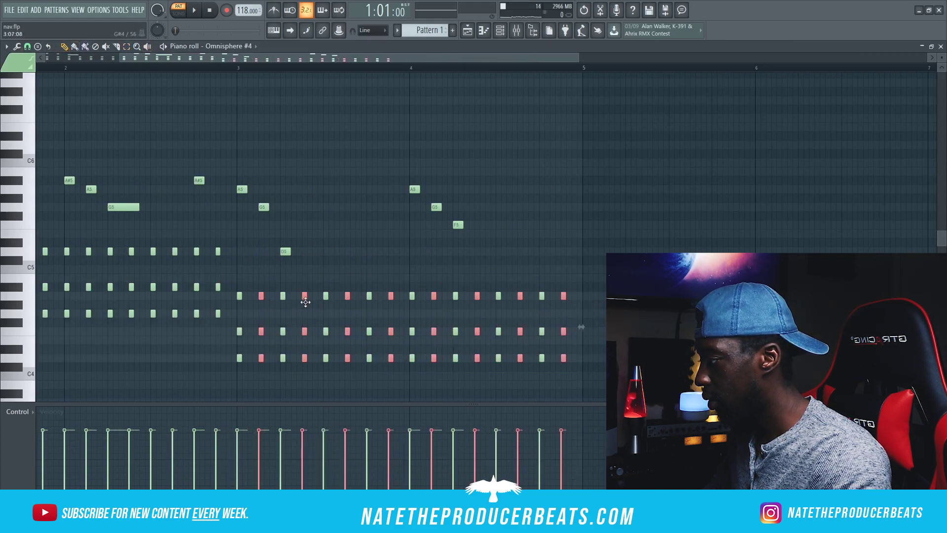
pyautogui.moveTo(332, 57); pyautogui.dragTo(235, 58)
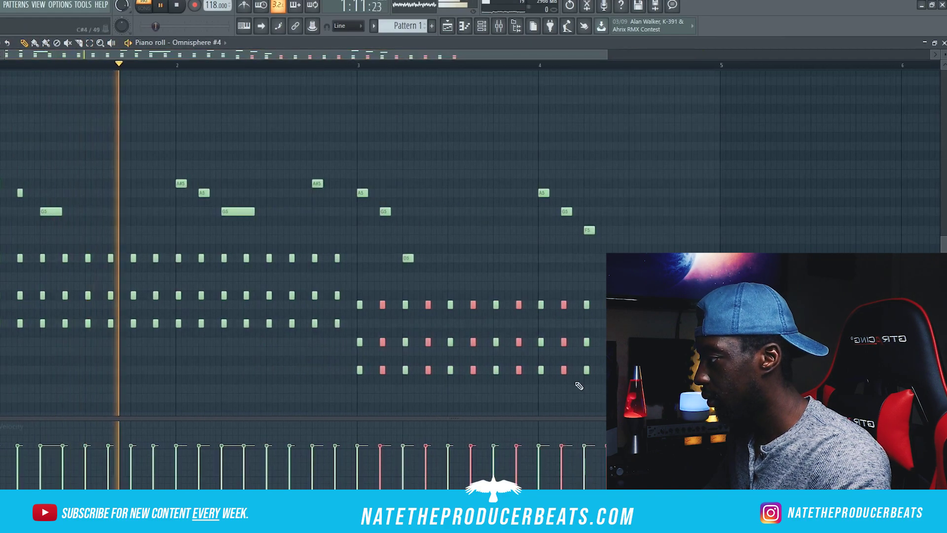
pyautogui.scroll(-2, 440, 334)
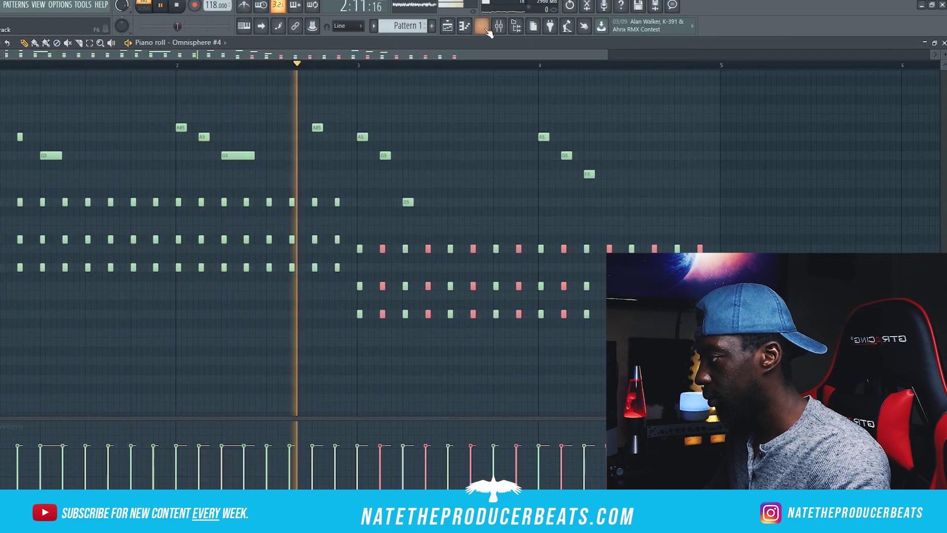
# Step: Load the VHS preset in RC-20 Retro Color on Insert 5 and adjust its noise, width and space amounts
pyautogui.click(467, 29)
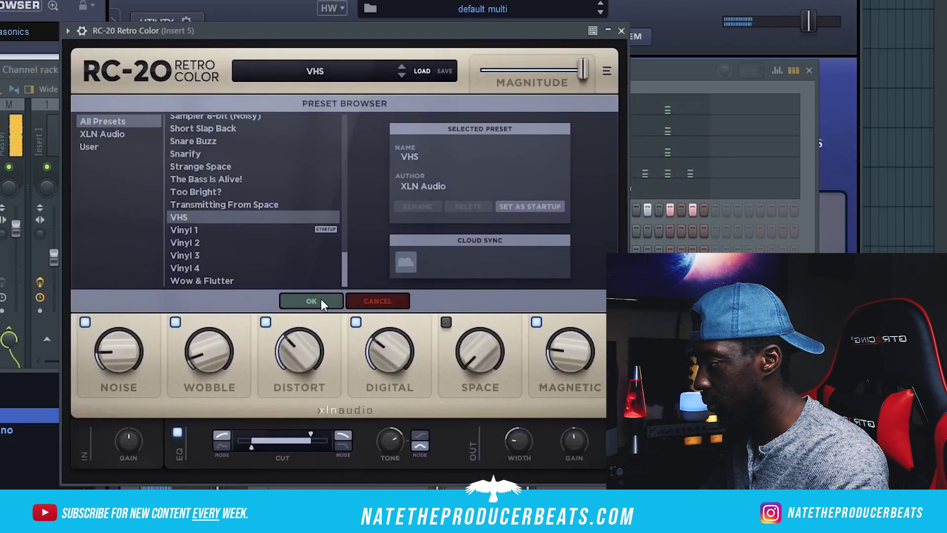
pyautogui.click(320, 300)
pyautogui.click(113, 358)
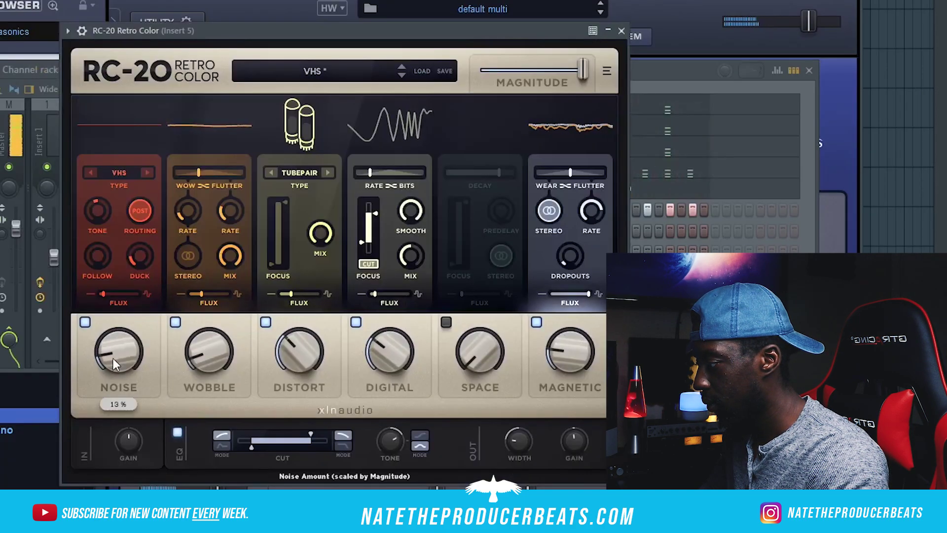
pyautogui.moveTo(513, 438); pyautogui.dragTo(554, 360)
pyautogui.moveTo(456, 348); pyautogui.dragTo(482, 316)
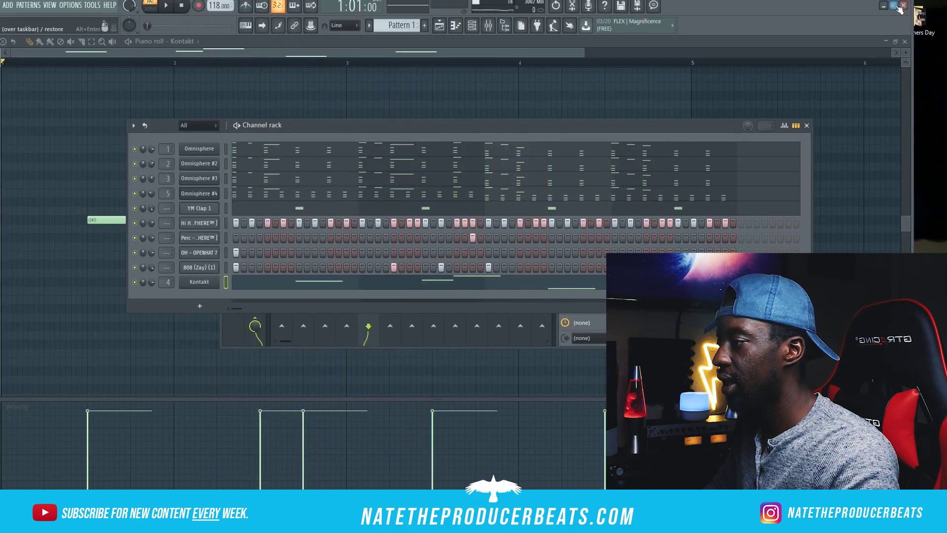
# Step: Audition kicks in the Wheezy drum kit's Kicks folder and open 808_NAV x Boominati Kik in a new channel
pyautogui.click(895, 6)
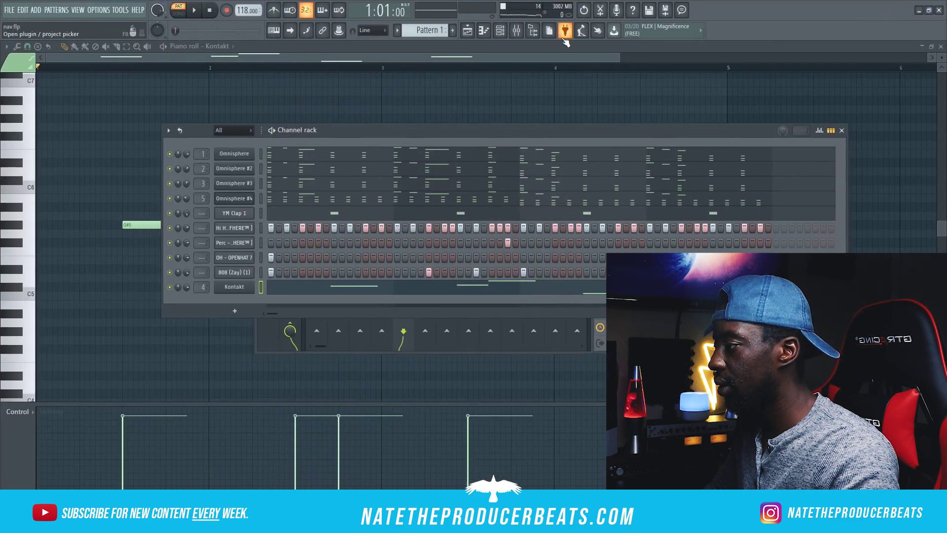
pyautogui.click(541, 33)
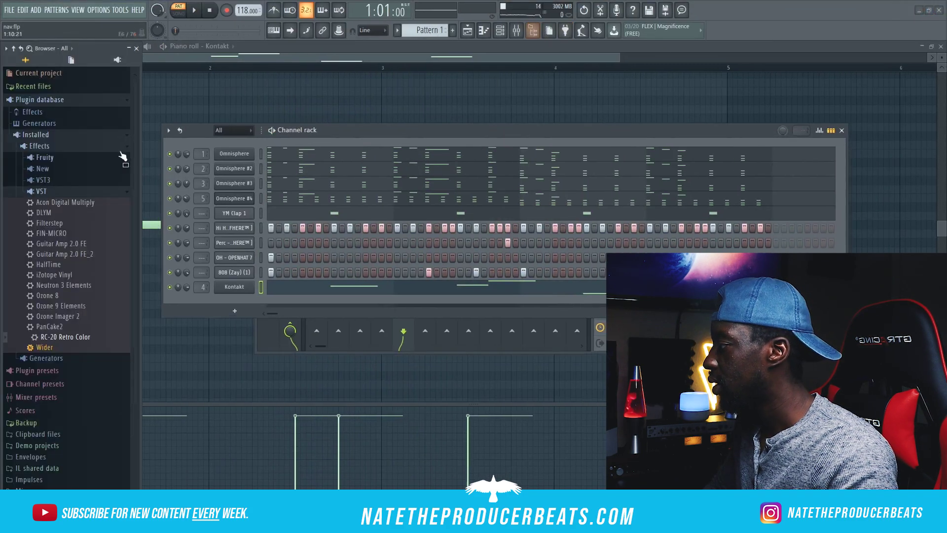
pyautogui.click(44, 192)
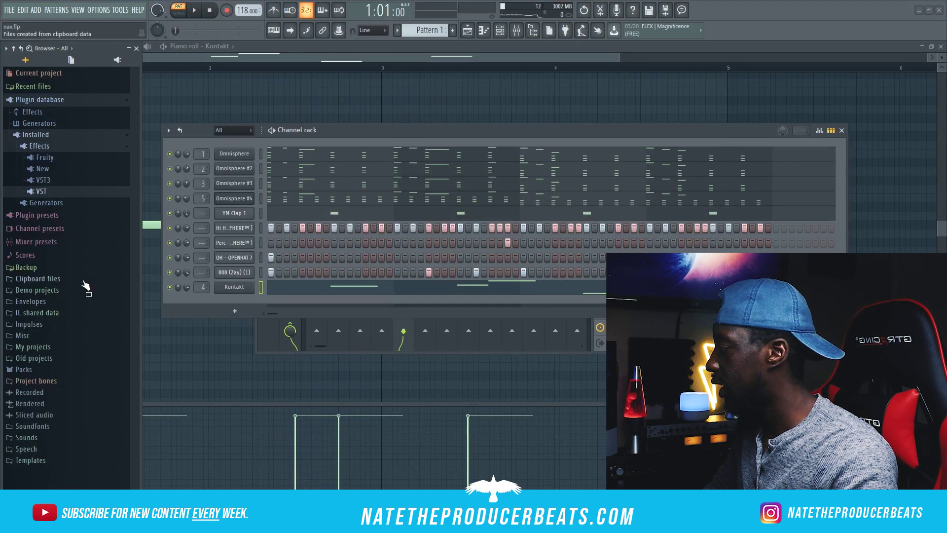
pyautogui.click(53, 439)
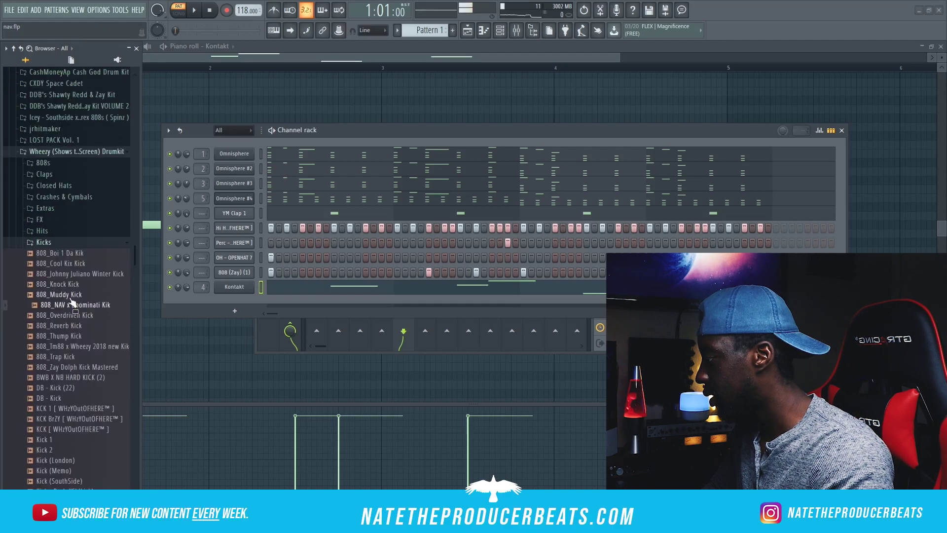
pyautogui.click(71, 296)
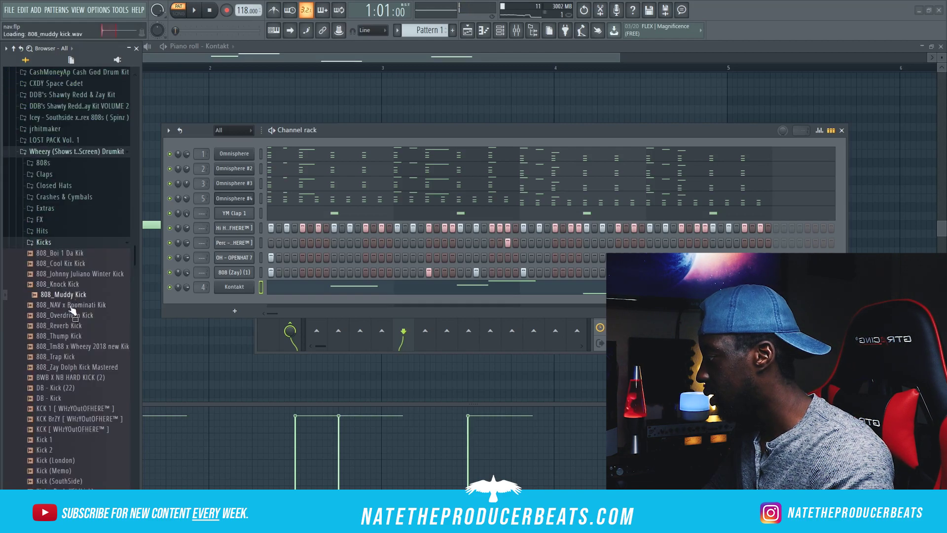
pyautogui.rightClick(75, 305)
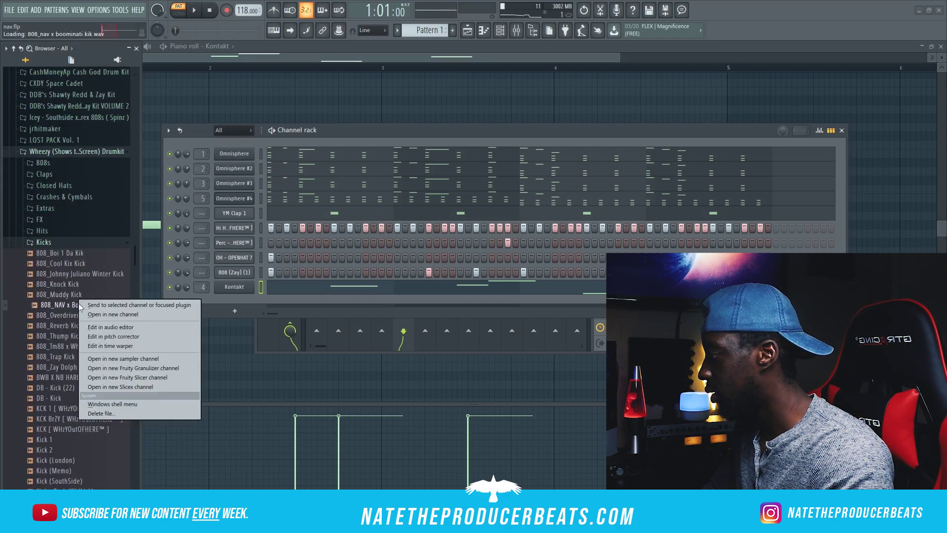
pyautogui.click(87, 314)
# Step: Paste the 808 step pattern into the new kick channel and lower its volume while the pattern plays
pyautogui.hotkey('ctrl', 'v')
pyautogui.press('space')
pyautogui.moveTo(186, 301); pyautogui.dragTo(187, 310)
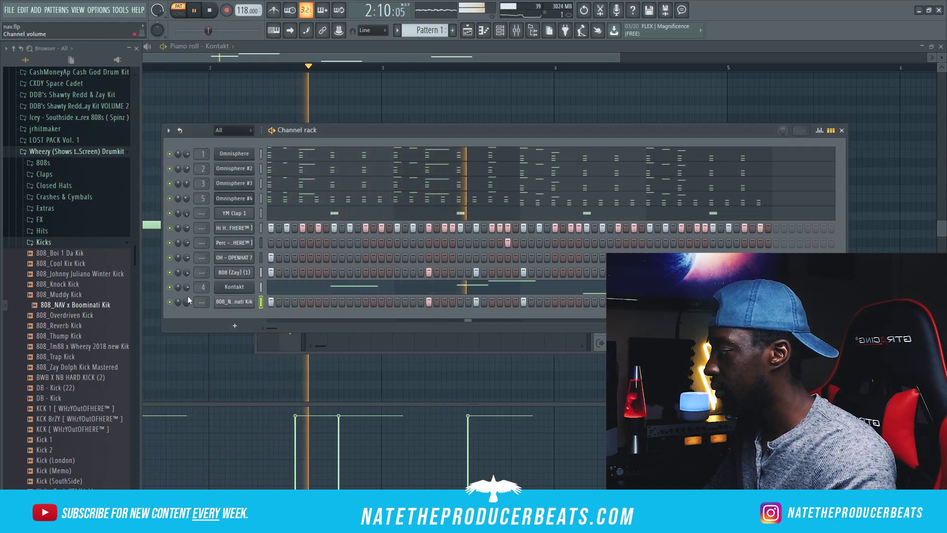
pyautogui.moveTo(186, 301); pyautogui.dragTo(187, 311)
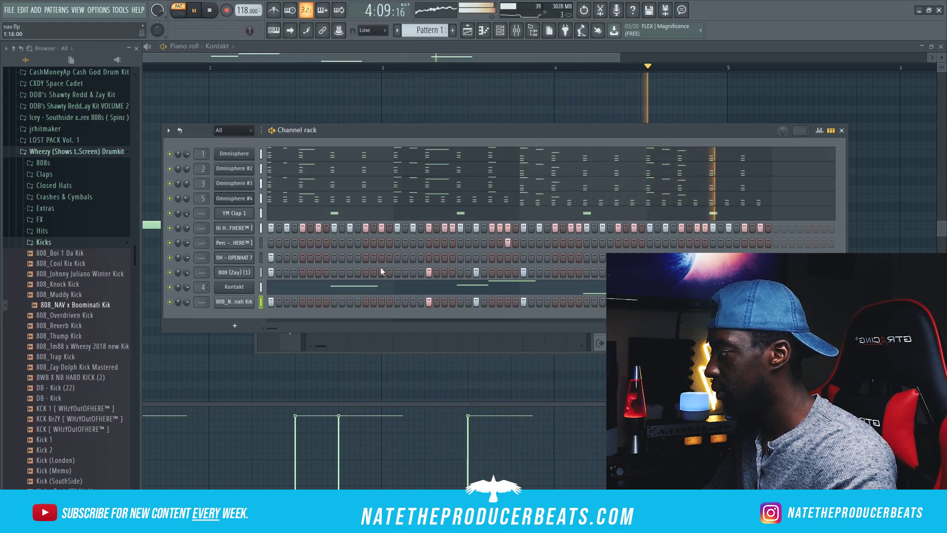
pyautogui.click(210, 12)
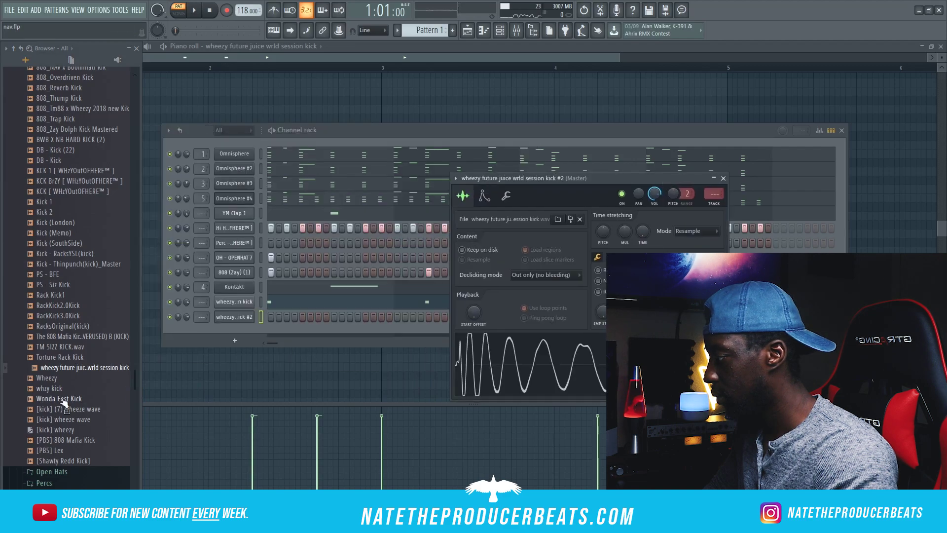
# Step: Move the kick notes into the second wheezy future juice wrld session kick channel and slightly lower the 808's volume during playback
pyautogui.click(104, 372)
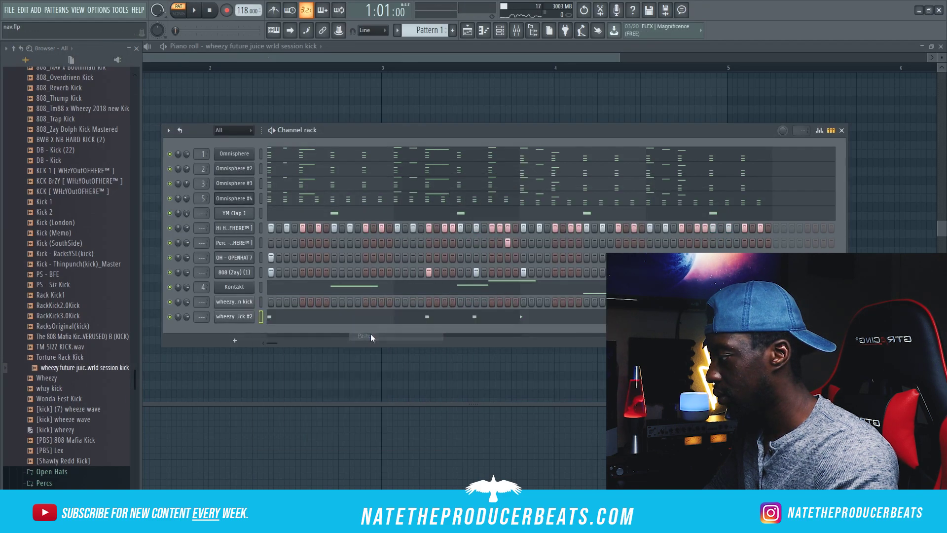
pyautogui.press('space')
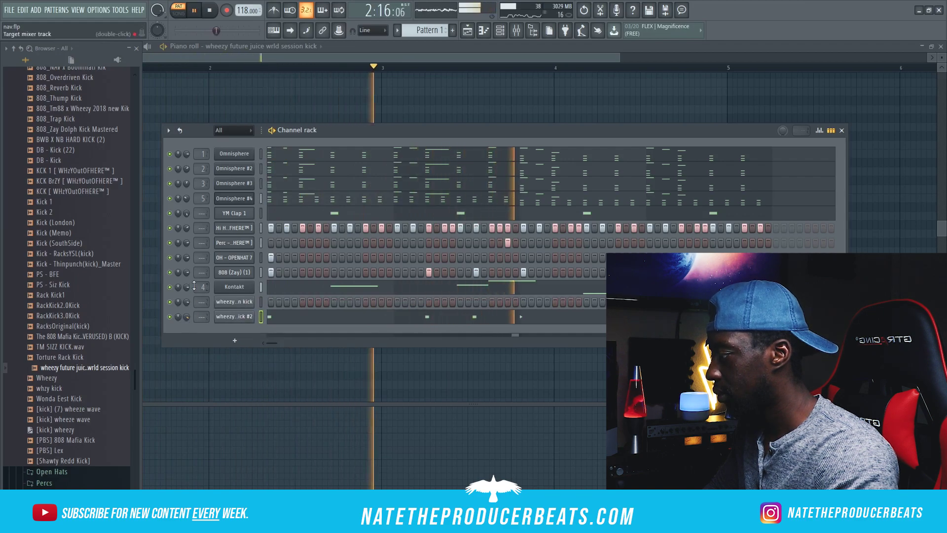
pyautogui.moveTo(186, 273); pyautogui.dragTo(186, 276)
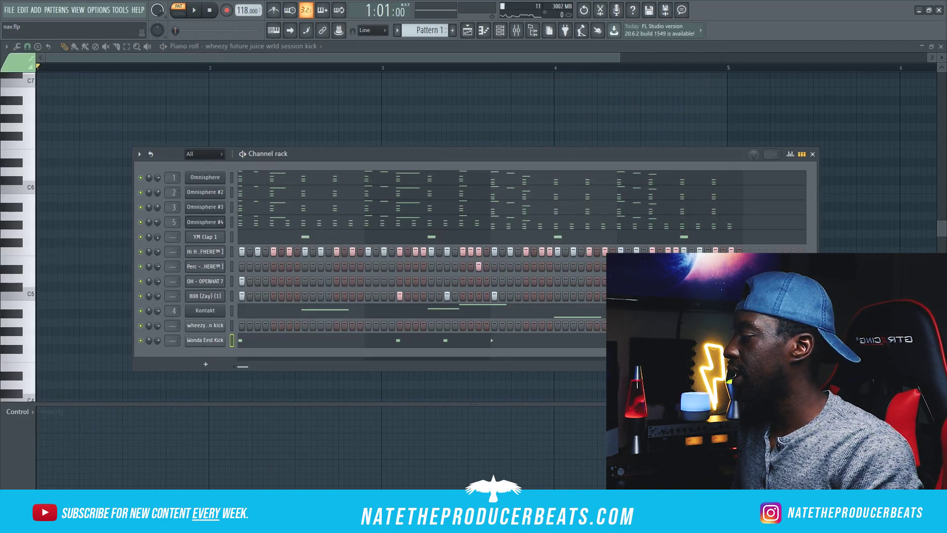
# Step: Play the pattern and open the sampler settings of the NM - Aashes 808 channel from the channel rack
pyautogui.press('space')
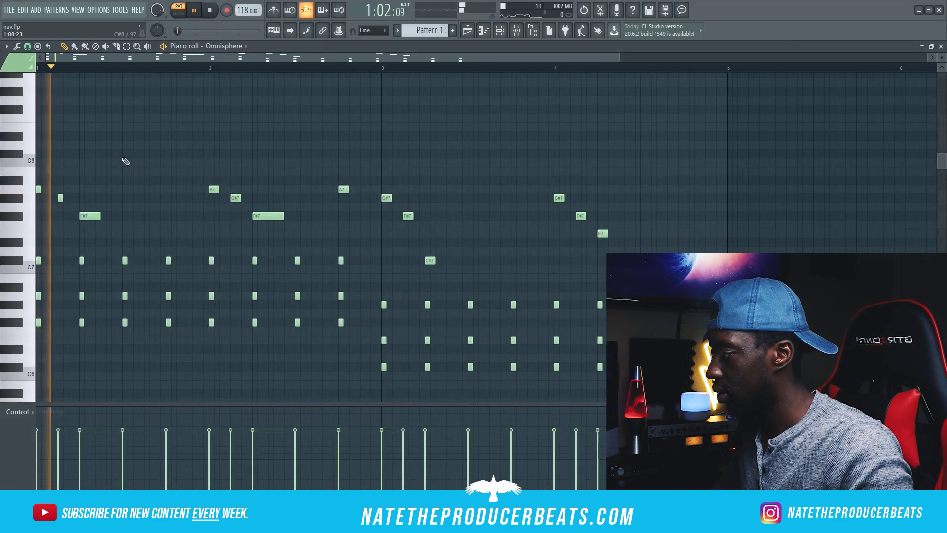
pyautogui.click(516, 31)
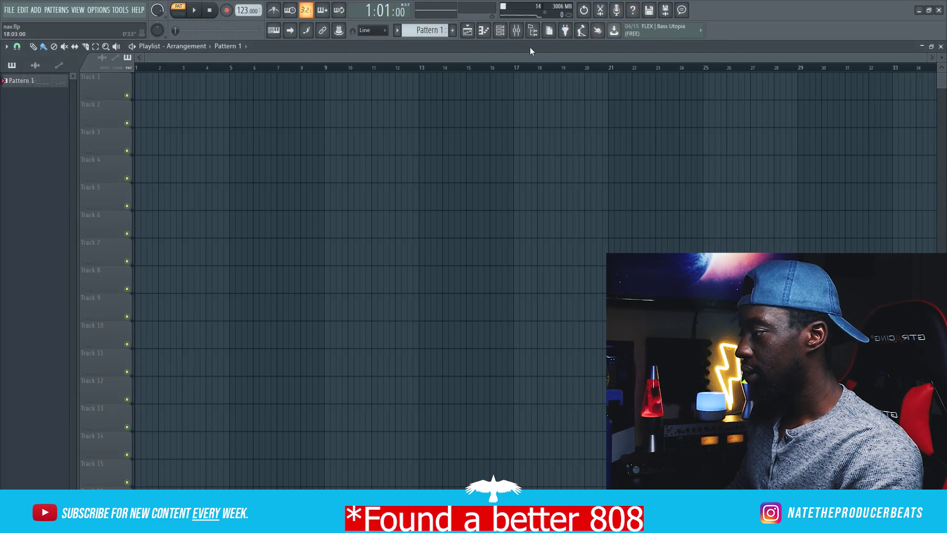
pyautogui.click(517, 30)
pyautogui.click(500, 31)
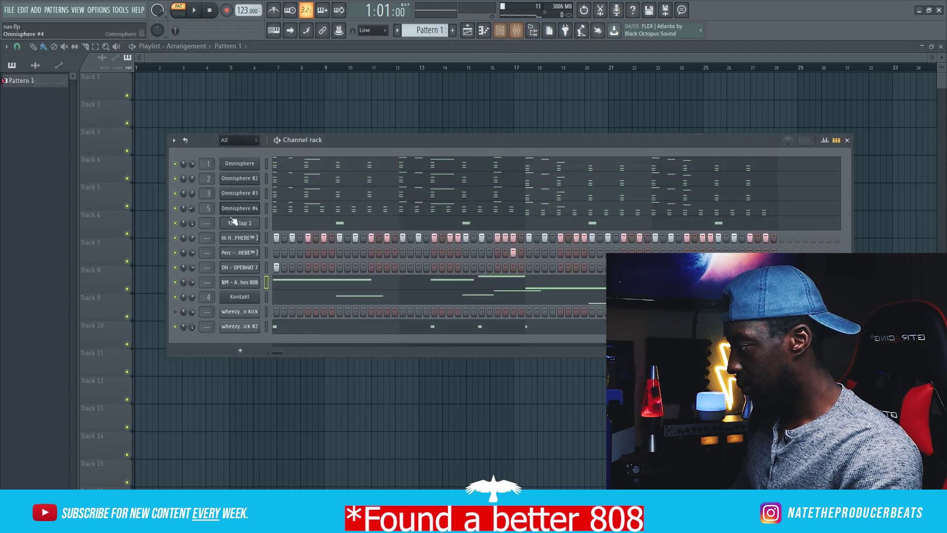
pyautogui.click(247, 283)
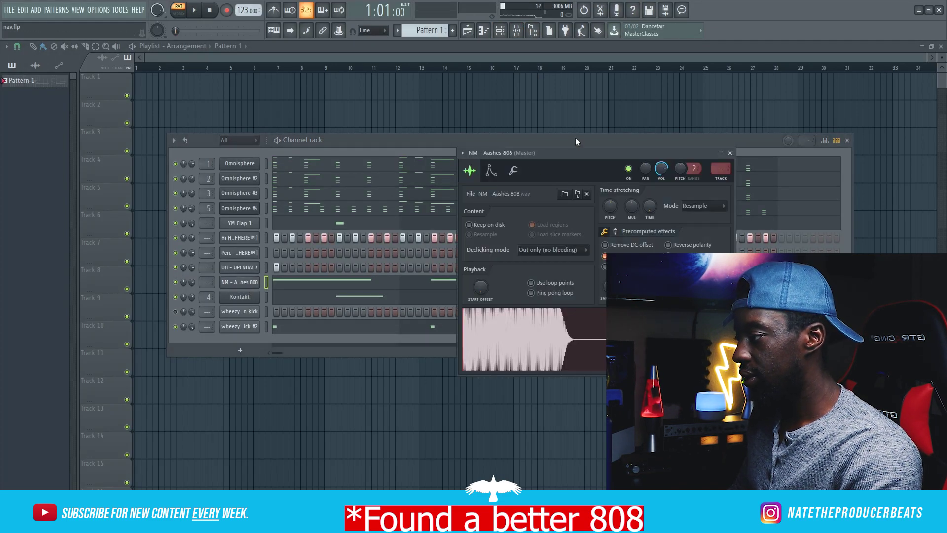
pyautogui.moveTo(575, 142); pyautogui.dragTo(563, 122)
pyautogui.press('space')
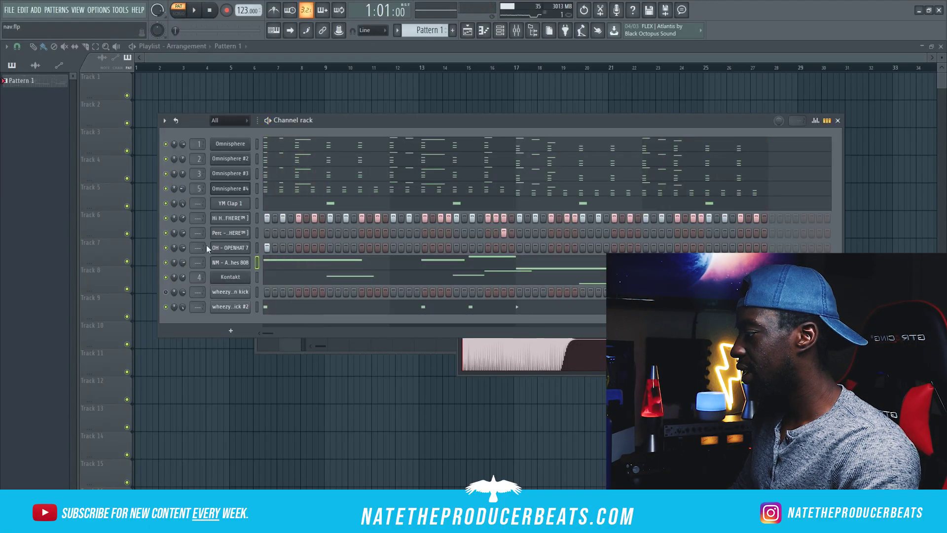
# Step: Solo the NM - Aashes 808 channel to hear its bassline, re-enable all channels, and play the full pattern
pyautogui.rightClick(168, 262)
pyautogui.click(165, 264)
pyautogui.rightClick(165, 265)
pyautogui.click(186, 271)
pyautogui.rightClick(237, 262)
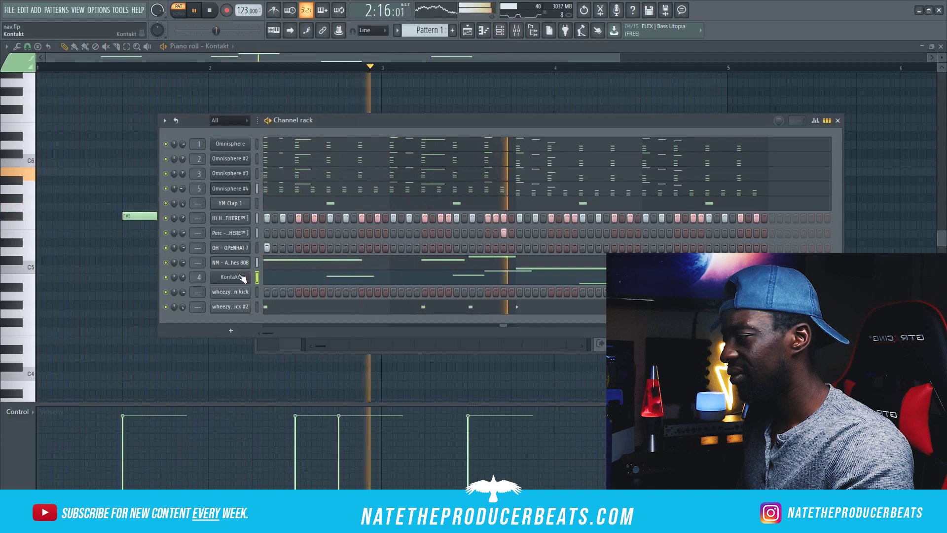
pyautogui.click(217, 15)
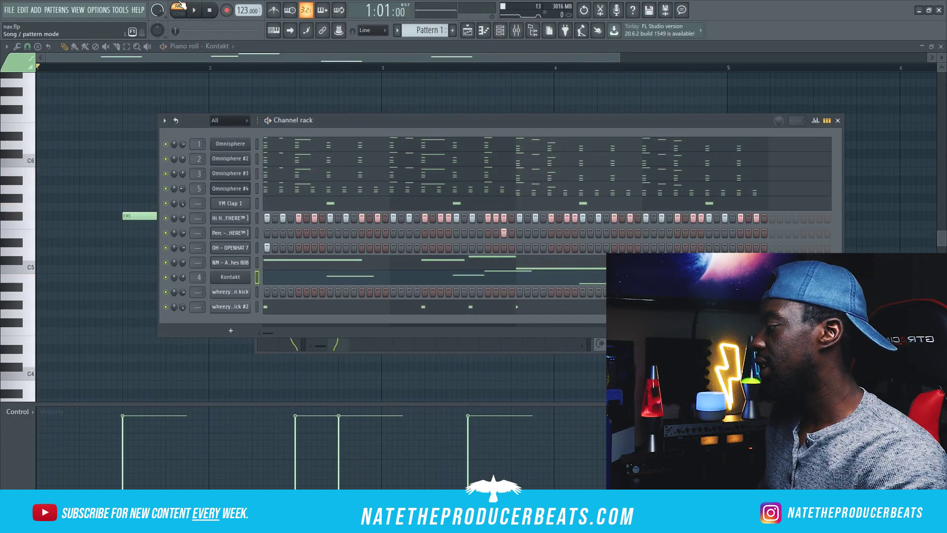
# Step: Select every channel, split Pattern 1 by channel into separate patterns, and open the playlist
pyautogui.moveTo(259, 143); pyautogui.dragTo(264, 361)
pyautogui.click(99, 10)
pyautogui.click(57, 10)
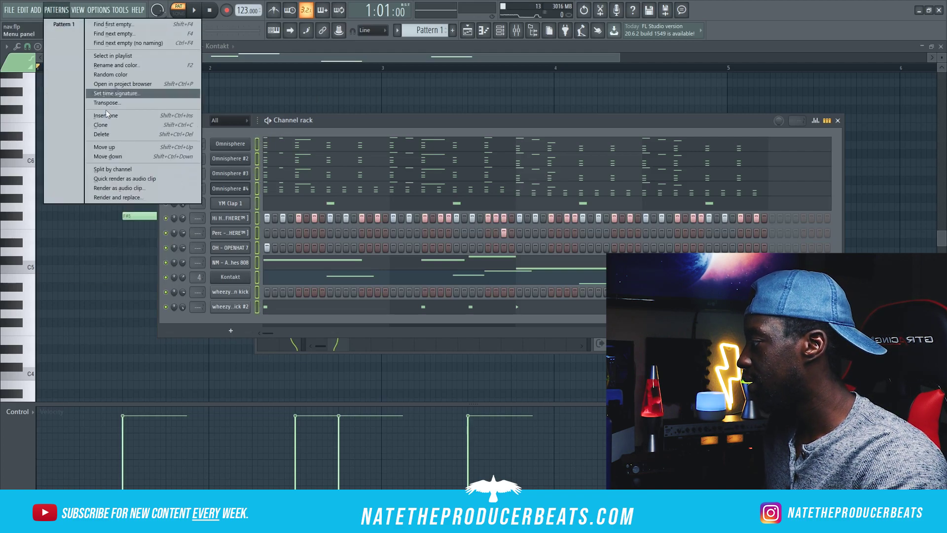
pyautogui.click(137, 170)
pyautogui.press('F6')
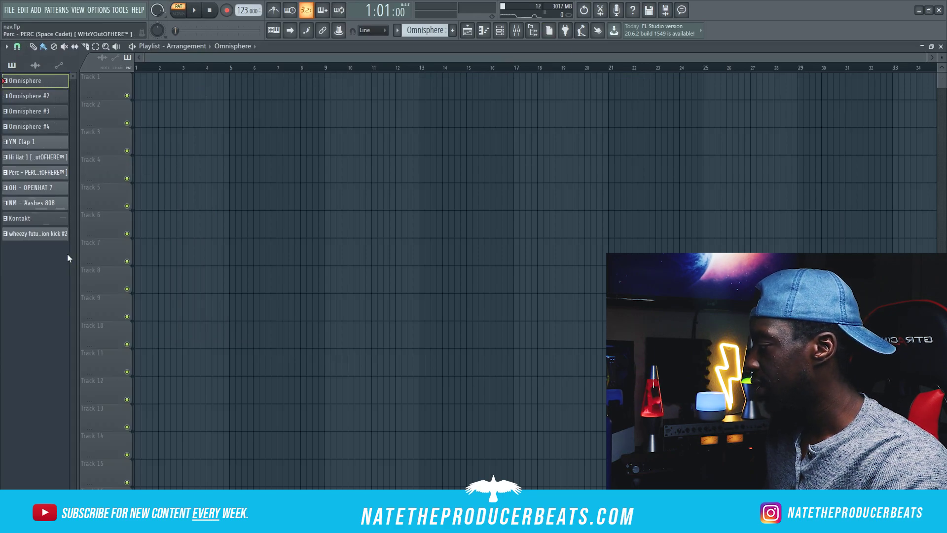
# Step: Give all the split patterns random colors and place the four Omnisphere patterns at bar 1 on Tracks 1 to 4
pyautogui.rightClick(48, 234)
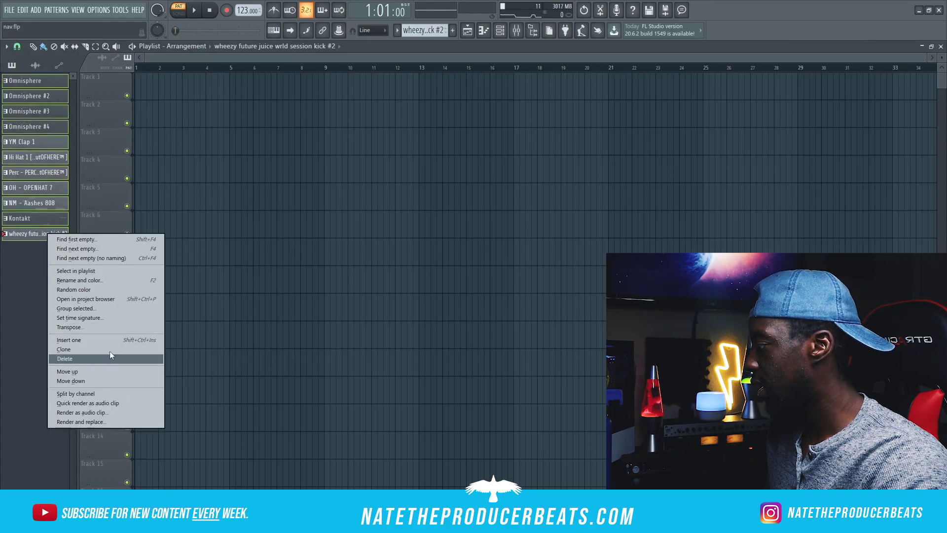
pyautogui.click(116, 288)
pyautogui.click(42, 81)
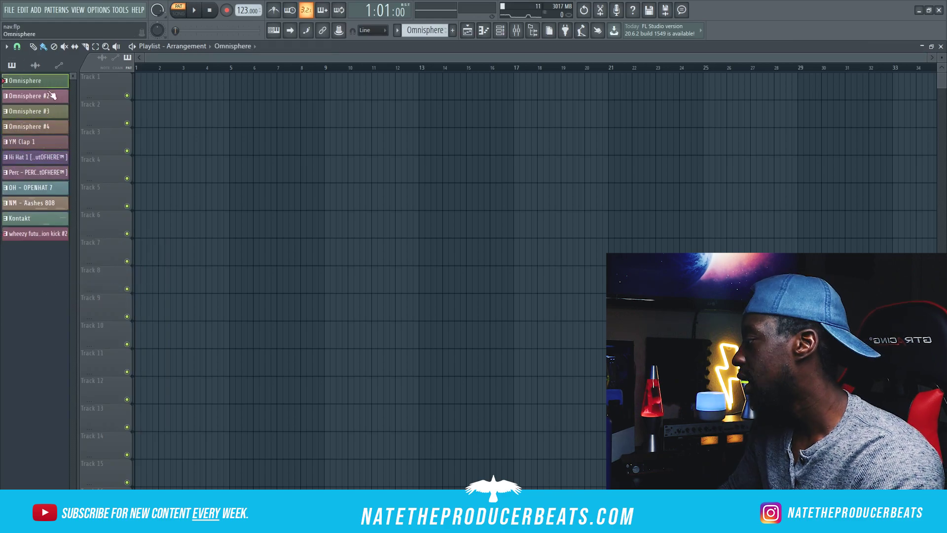
pyautogui.keyDown('shift'); pyautogui.click(53, 130); pyautogui.keyUp('shift')
pyautogui.moveTo(39, 92); pyautogui.dragTo(153, 83)
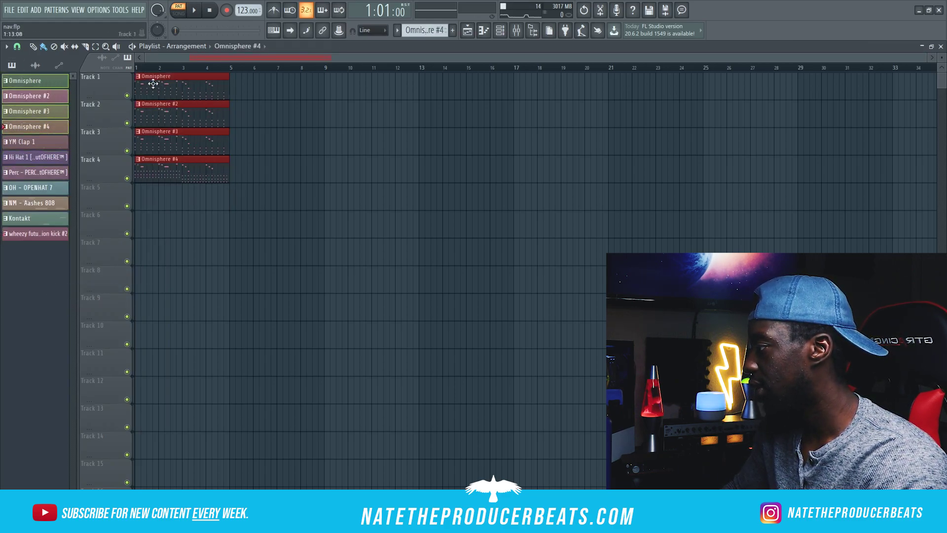
# Step: Repeat the four Omnisphere patterns at bar 5 and add the Kontakt pattern beneath them on Track 5
pyautogui.moveTo(34, 81); pyautogui.dragTo(297, 89)
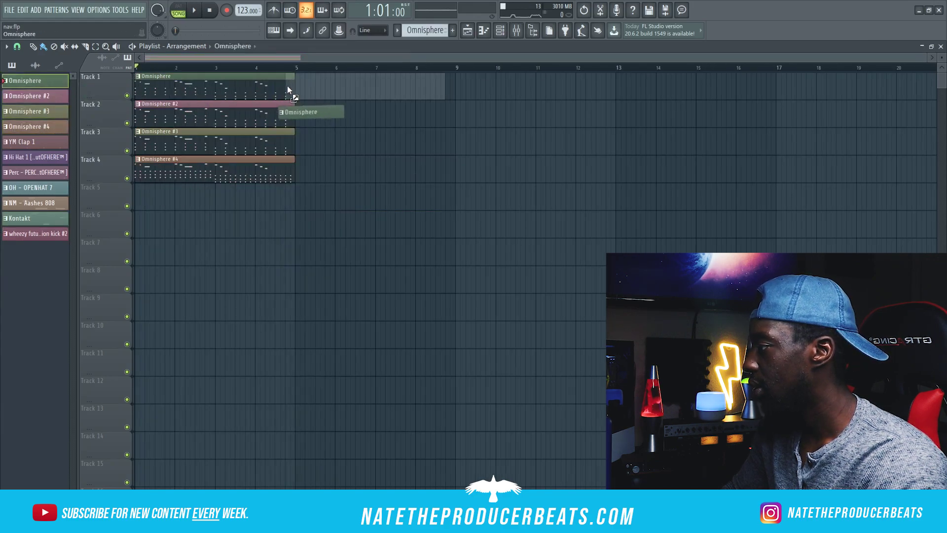
pyautogui.click(287, 114)
pyautogui.moveTo(332, 117); pyautogui.dragTo(307, 127)
pyautogui.moveTo(30, 111); pyautogui.dragTo(328, 173)
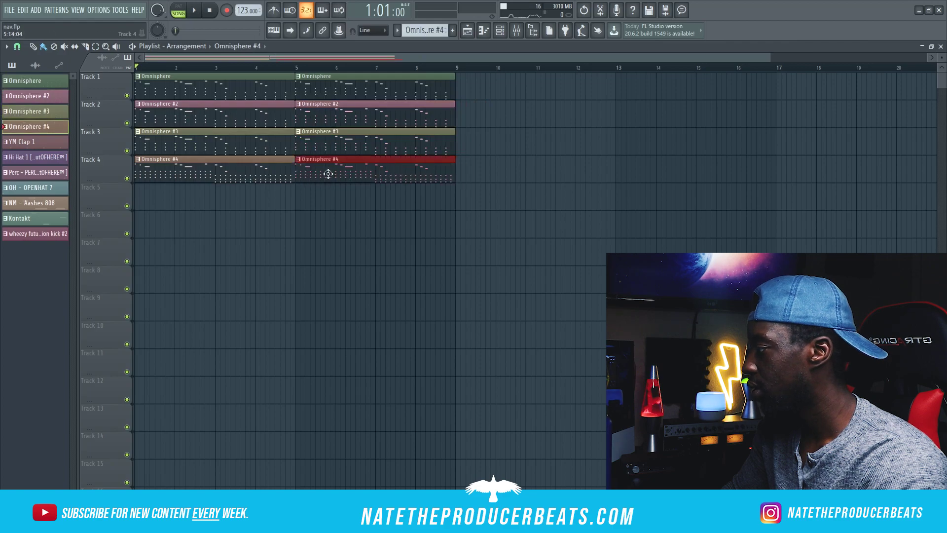
pyautogui.moveTo(29, 218); pyautogui.dragTo(296, 200)
# Step: Place all the split patterns together at bar 9 across Tracks 1 to 11
pyautogui.scroll(-1, 308, 57)
pyautogui.moveTo(47, 236); pyautogui.dragTo(405, 82)
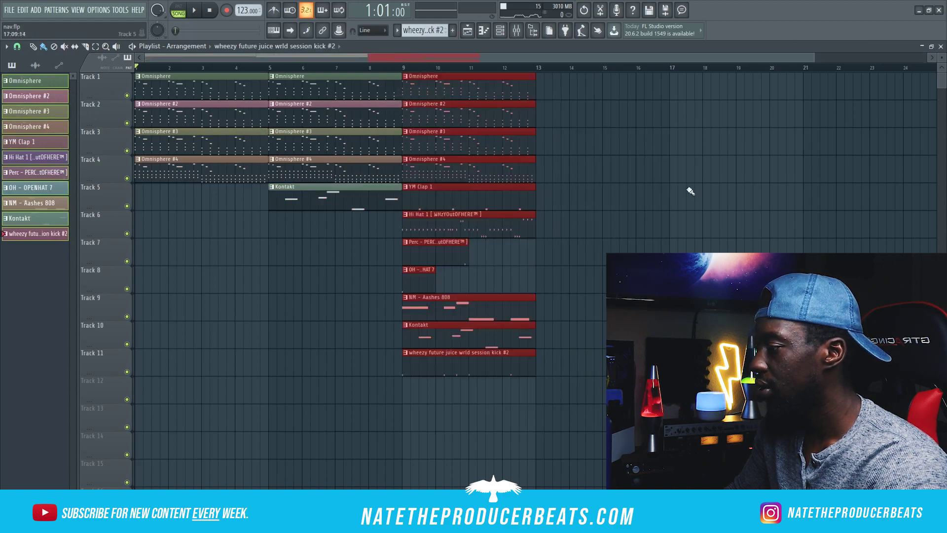
pyautogui.moveTo(37, 234); pyautogui.dragTo(703, 197)
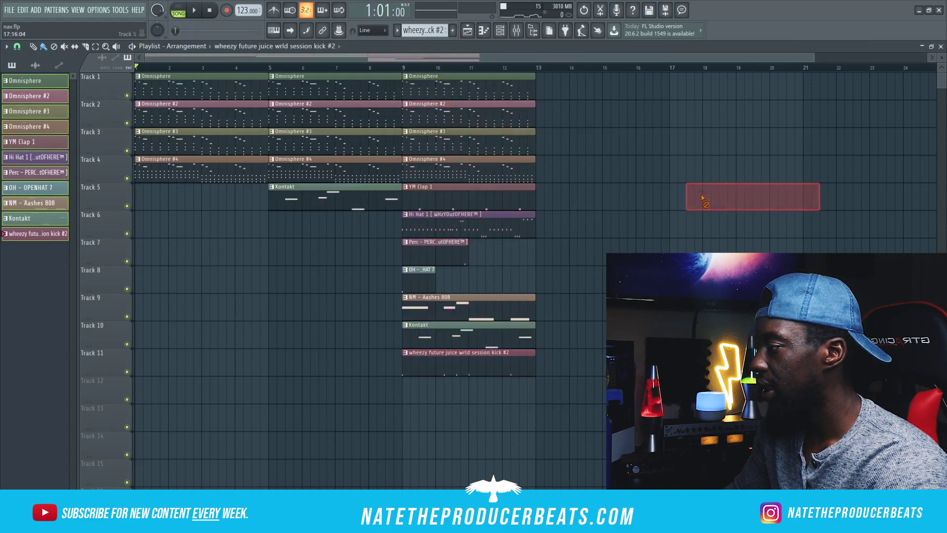
# Step: In the bar 5 section, delete the Omnisphere #4 clip and shorten the Omnisphere #2 and #3 clips to end at bar 8
pyautogui.scroll(-1, 303, 115)
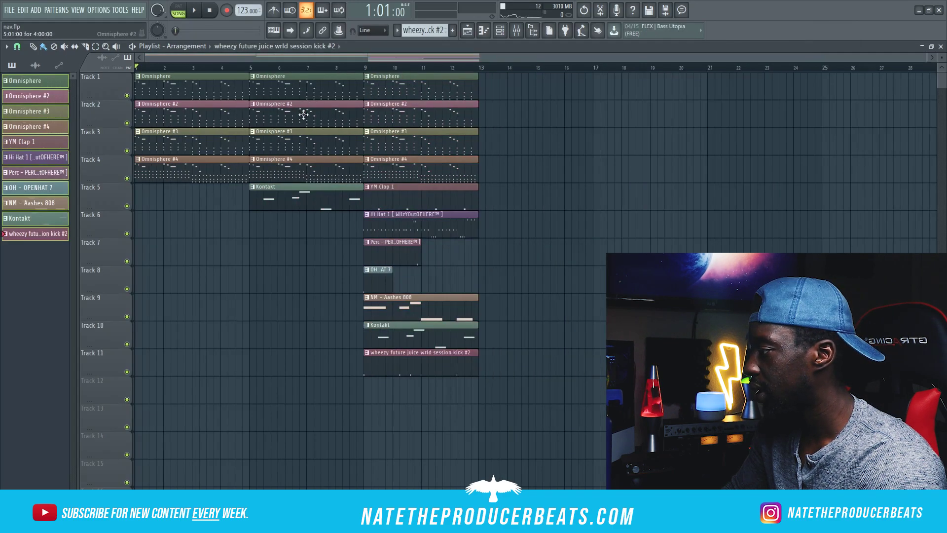
pyautogui.rightClick(341, 169)
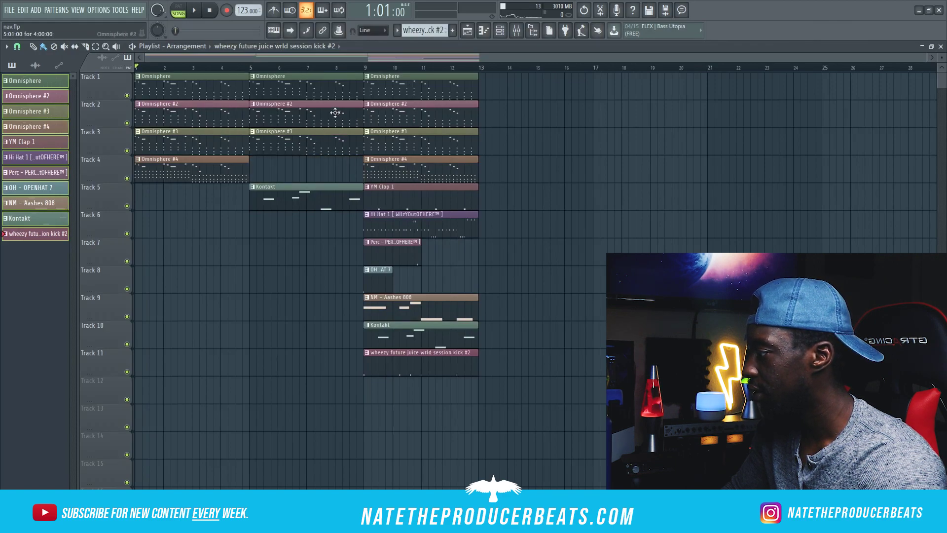
pyautogui.moveTo(360, 148); pyautogui.dragTo(335, 153)
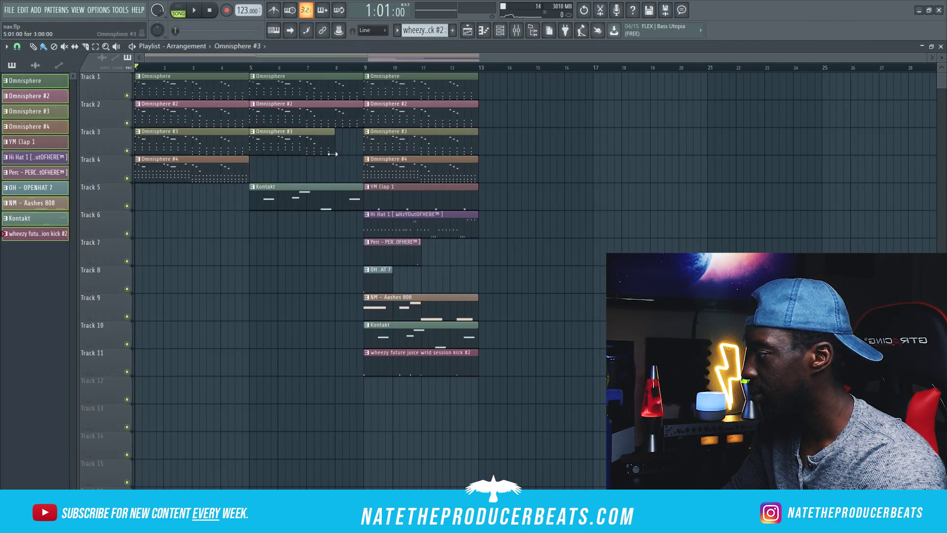
pyautogui.moveTo(362, 118); pyautogui.dragTo(340, 123)
pyautogui.moveTo(340, 123); pyautogui.dragTo(335, 122)
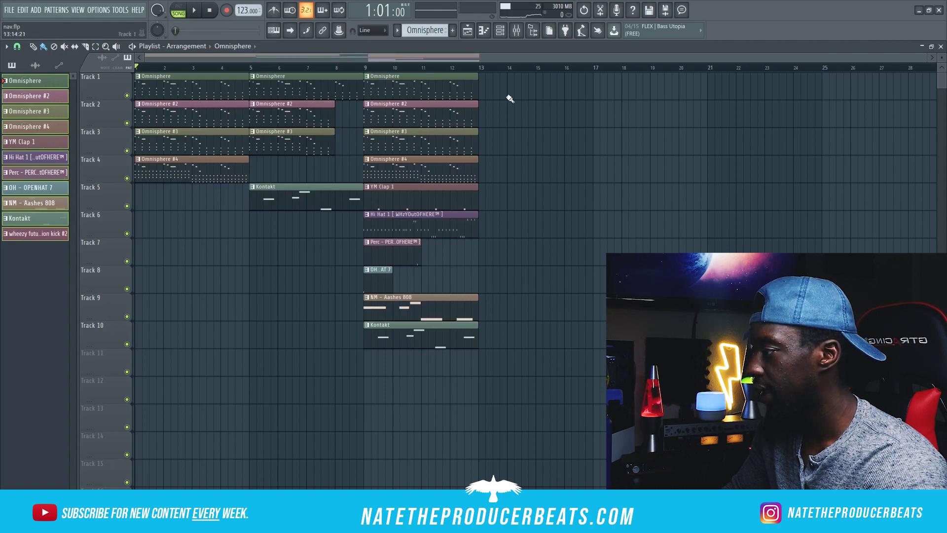
# Step: Repeat the four Omnisphere, YM Clap 1, Hi Hat 1, NM - Aashes 808 and Kontakt patterns at bar 13 on their existing tracks
pyautogui.click(518, 92)
pyautogui.moveTo(533, 91); pyautogui.dragTo(502, 96)
pyautogui.click(504, 121)
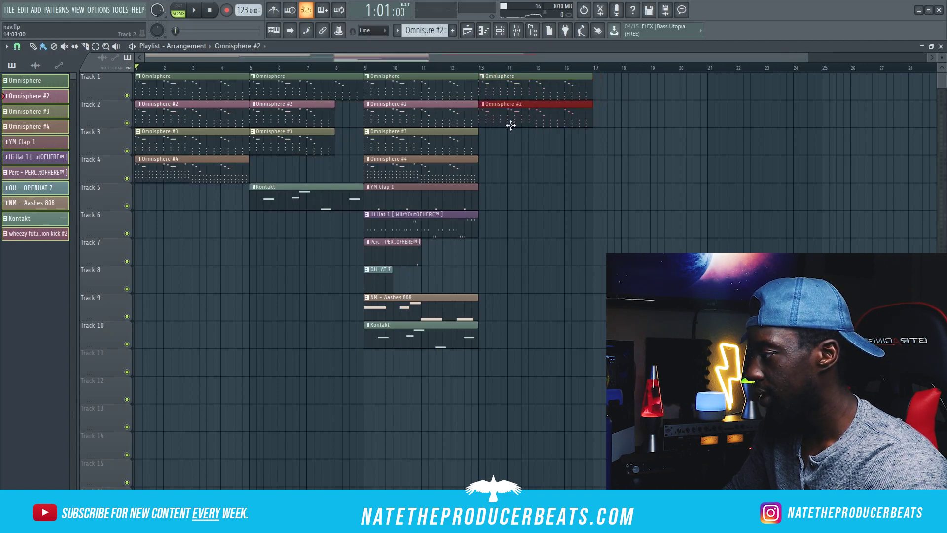
pyautogui.click(490, 144)
pyautogui.moveTo(501, 148); pyautogui.dragTo(503, 206)
pyautogui.press('KP_Add')
pyautogui.press('KP_Add')
pyautogui.moveTo(504, 226); pyautogui.dragTo(506, 235)
pyautogui.click(469, 308)
pyautogui.moveTo(527, 307); pyautogui.dragTo(483, 337)
pyautogui.click(470, 338)
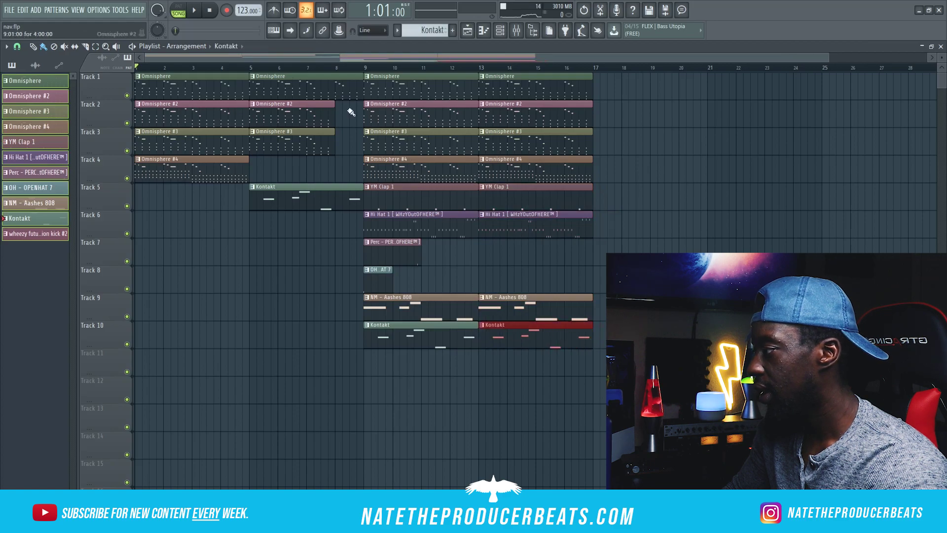
# Step: Duplicate the clips spanning bars 9 to 17 so the copy starts at bar 17, excluding the open hat
pyautogui.click(95, 46)
pyautogui.moveTo(575, 376); pyautogui.dragTo(395, 93)
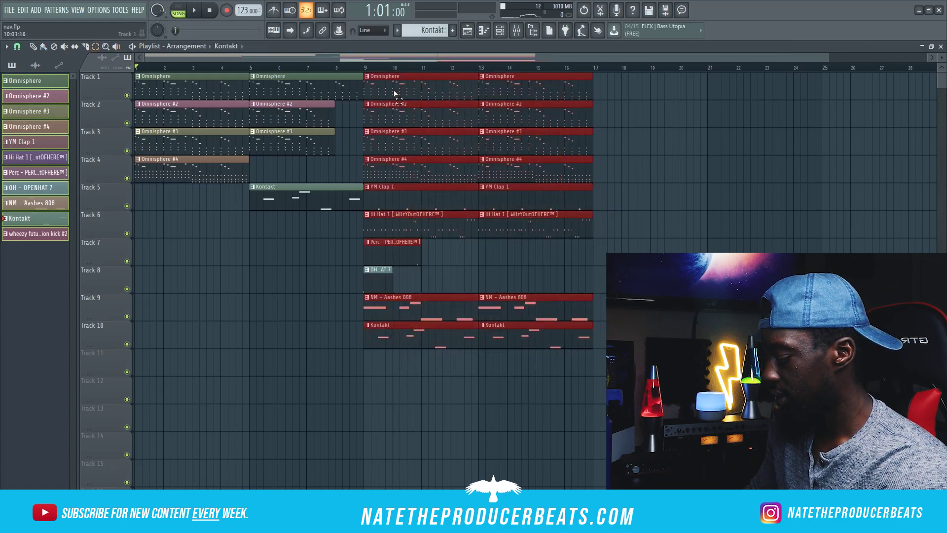
pyautogui.hotkey('ctrl', 'b')
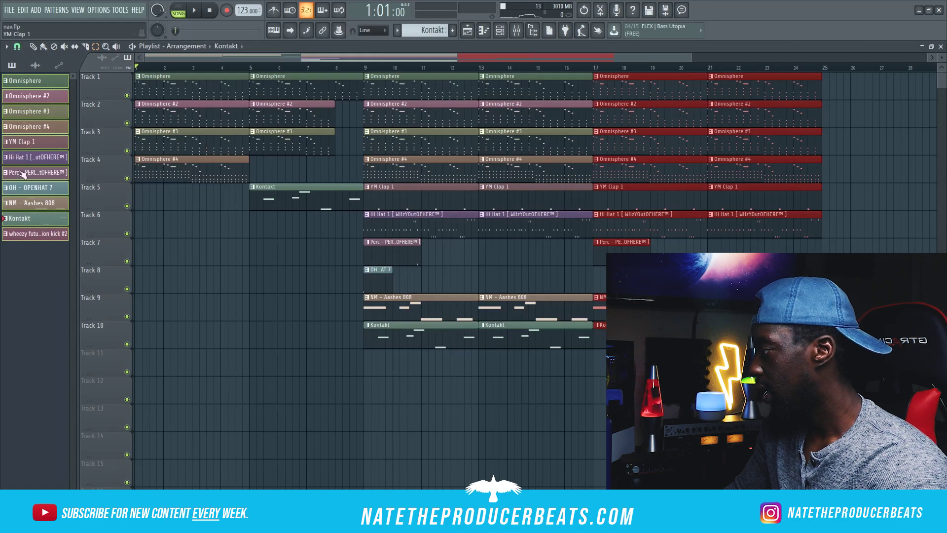
# Step: Add the wheezy kick #2 pattern at bars 17 and 21 on Track 11, and trim the bar 17 808 and kick clips to start at bar 18
pyautogui.click(39, 221)
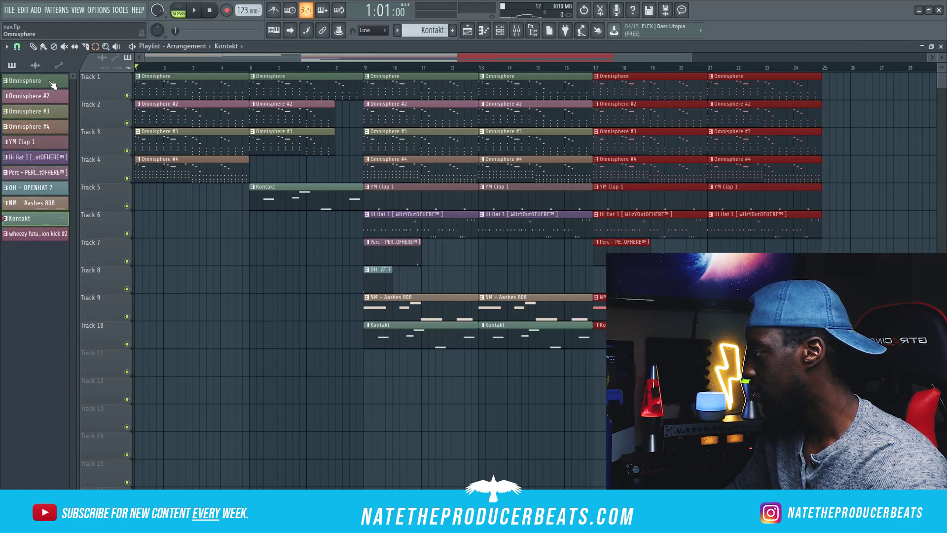
pyautogui.moveTo(51, 233); pyautogui.dragTo(596, 357)
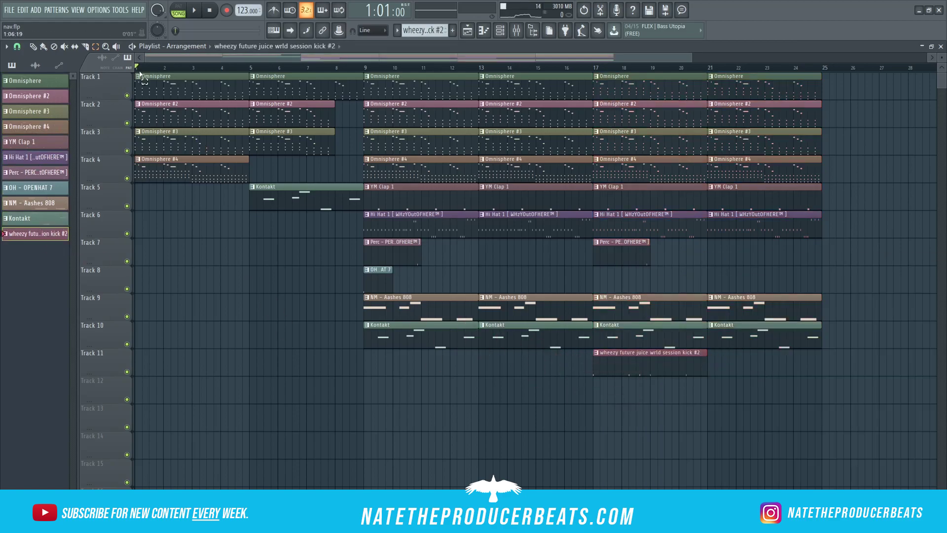
pyautogui.moveTo(43, 238); pyautogui.dragTo(713, 374)
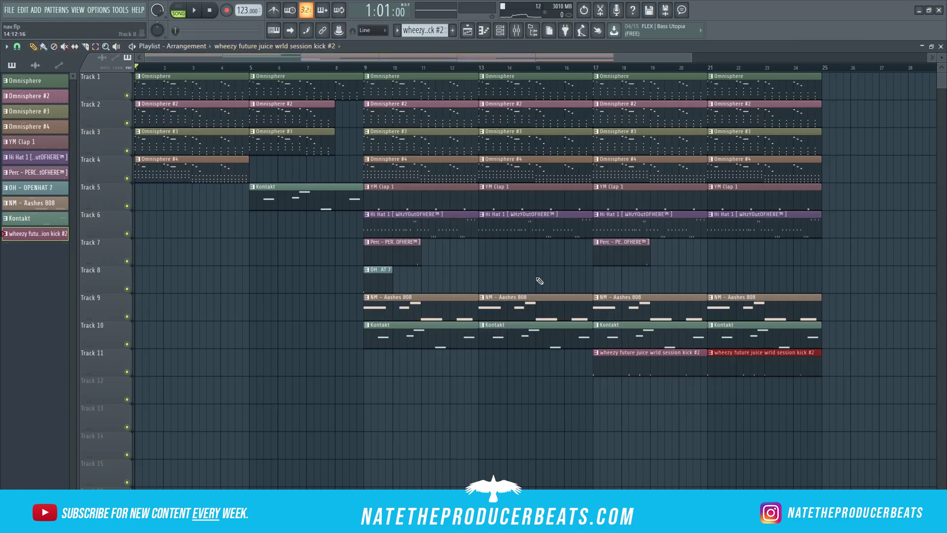
pyautogui.moveTo(596, 305); pyautogui.dragTo(623, 312)
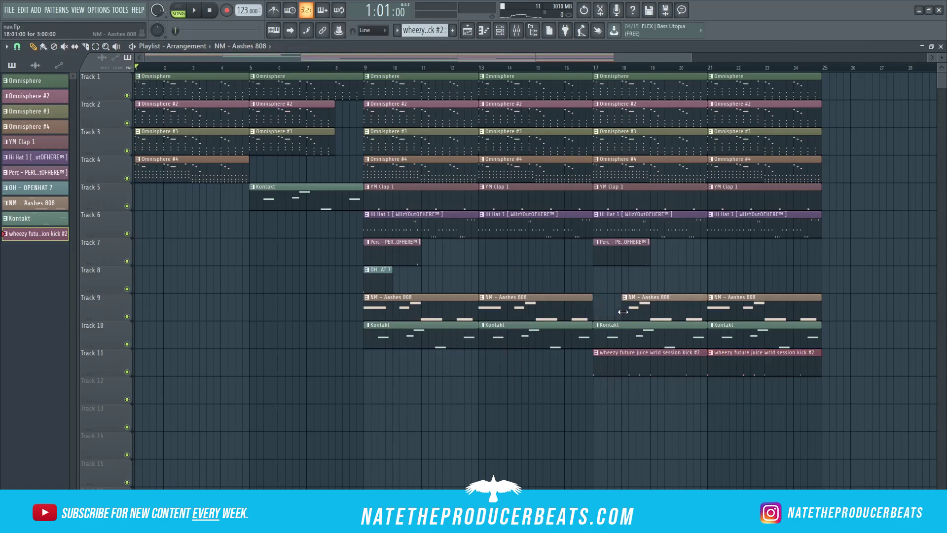
pyautogui.moveTo(594, 370); pyautogui.dragTo(630, 377)
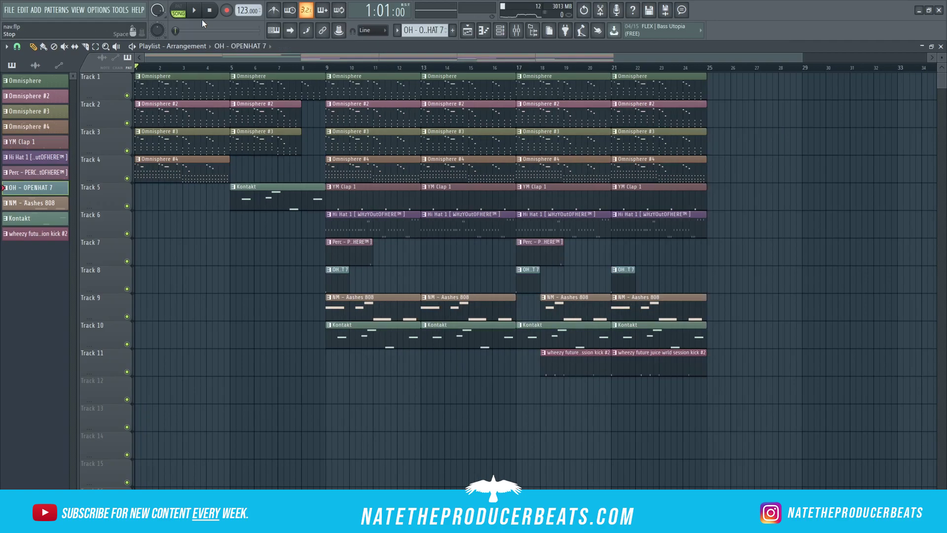
# Step: Place all the split patterns at bar 25 across Tracks 1 to 11 and set the playback position to bar 25
pyautogui.scroll(-2, 734, 326)
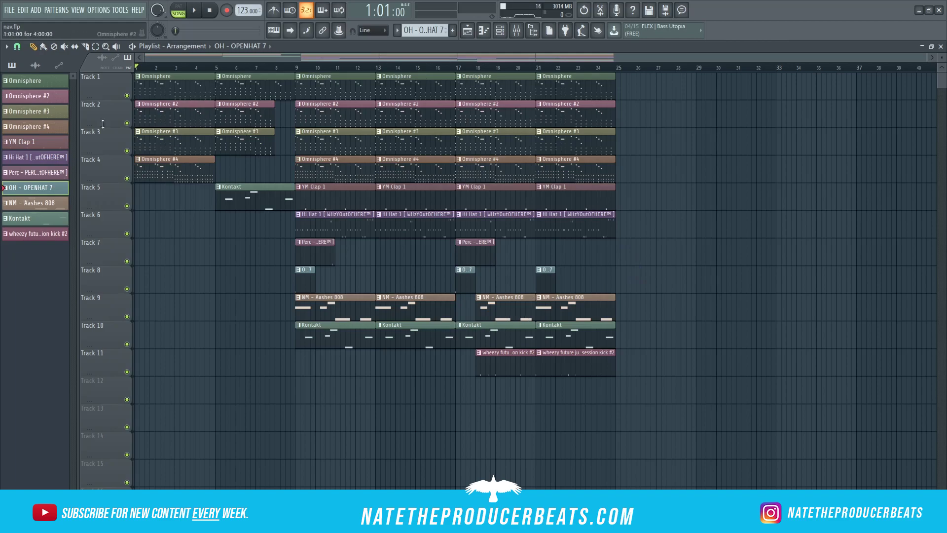
pyautogui.moveTo(20, 81); pyautogui.dragTo(618, 82)
pyautogui.hotkey('ctrl', 'b')
pyautogui.click(618, 66)
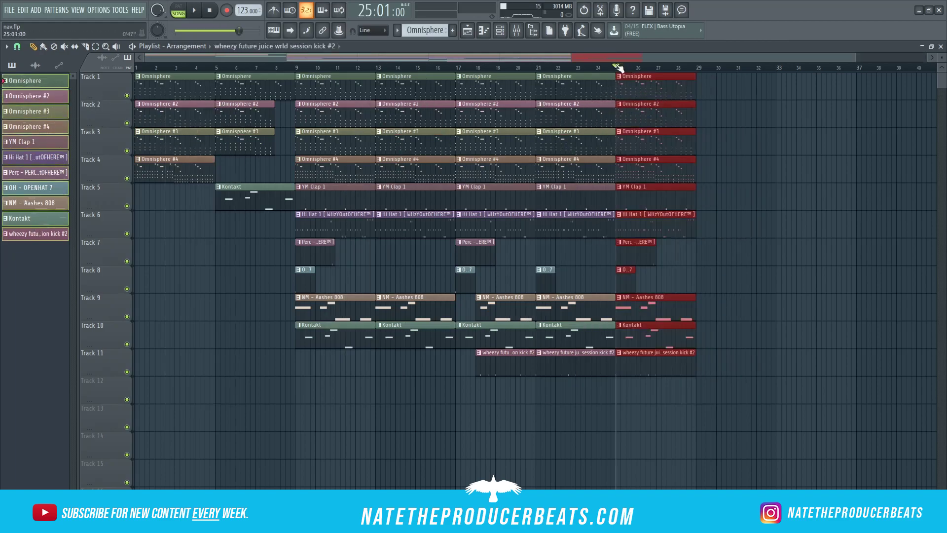
# Step: Remove the Omnisphere #4, Omnisphere #2 and Kontakt clips from the bar 25 section, previewing the section's playback
pyautogui.scroll(4, 790, 195)
pyautogui.hscroll(-4, 478, 59)
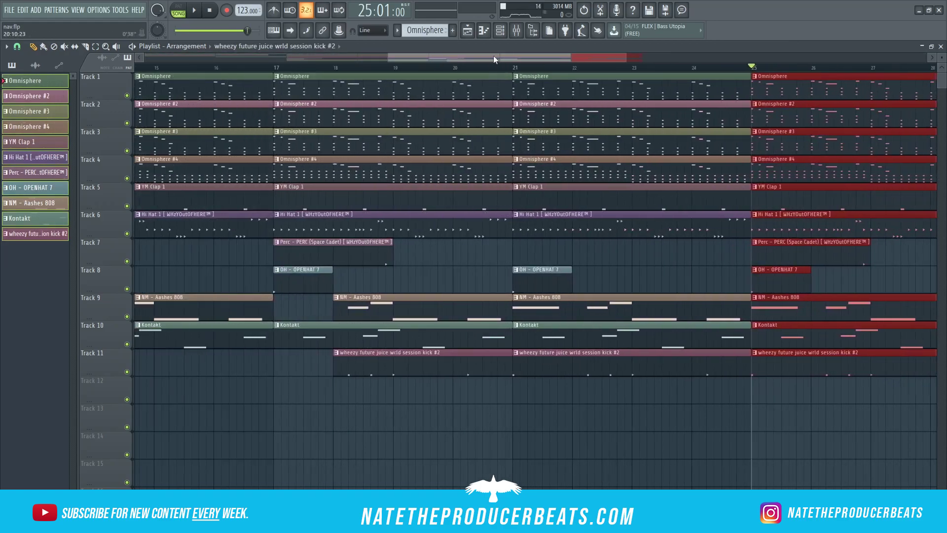
pyautogui.hscroll(5, 494, 55)
pyautogui.rightClick(588, 169)
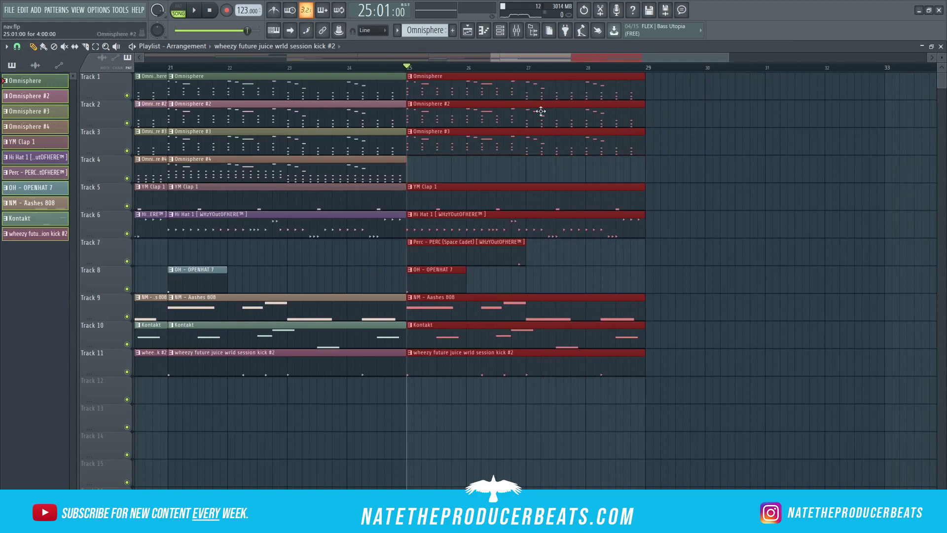
pyautogui.rightClick(541, 112)
pyautogui.press('space')
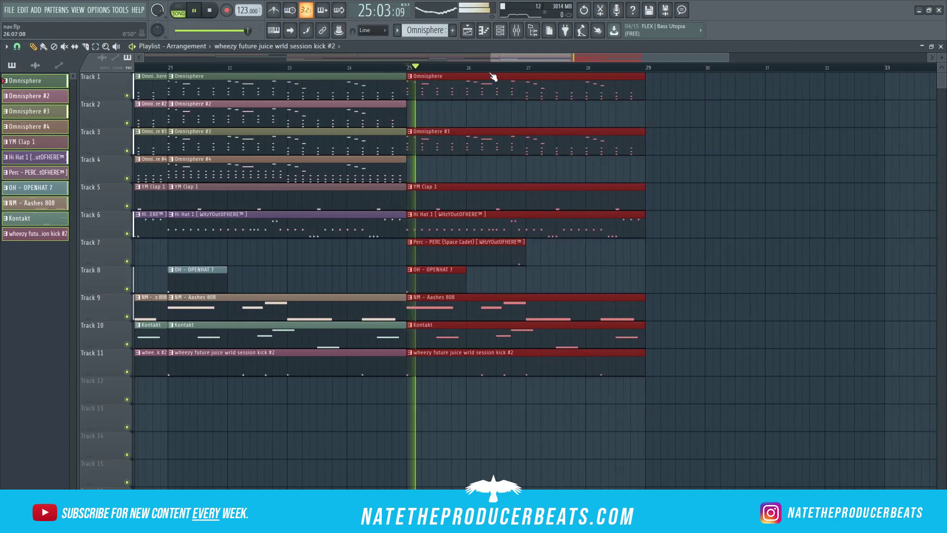
pyautogui.click(705, 134)
pyautogui.rightClick(709, 138)
pyautogui.press('space')
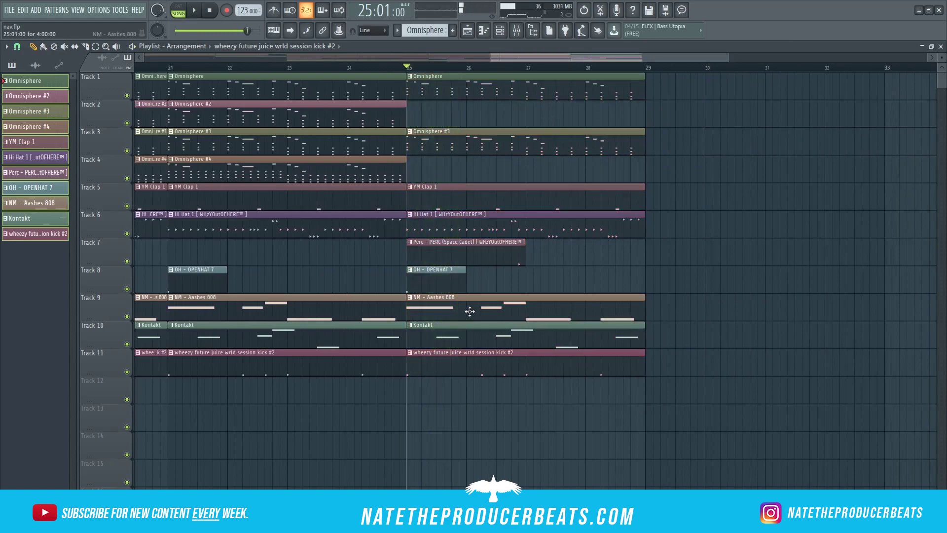
pyautogui.rightClick(493, 340)
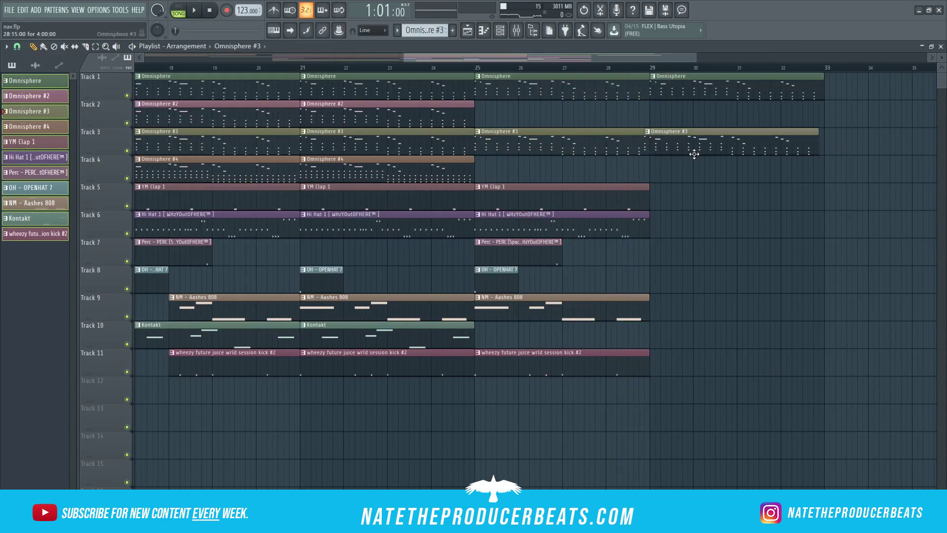
# Step: Repeat the YM Clap 1 and Hi Hat 1 patterns at bar 29 on Tracks 5 and 6
pyautogui.click(630, 196)
pyautogui.click(713, 196)
pyautogui.moveTo(713, 196); pyautogui.dragTo(669, 196)
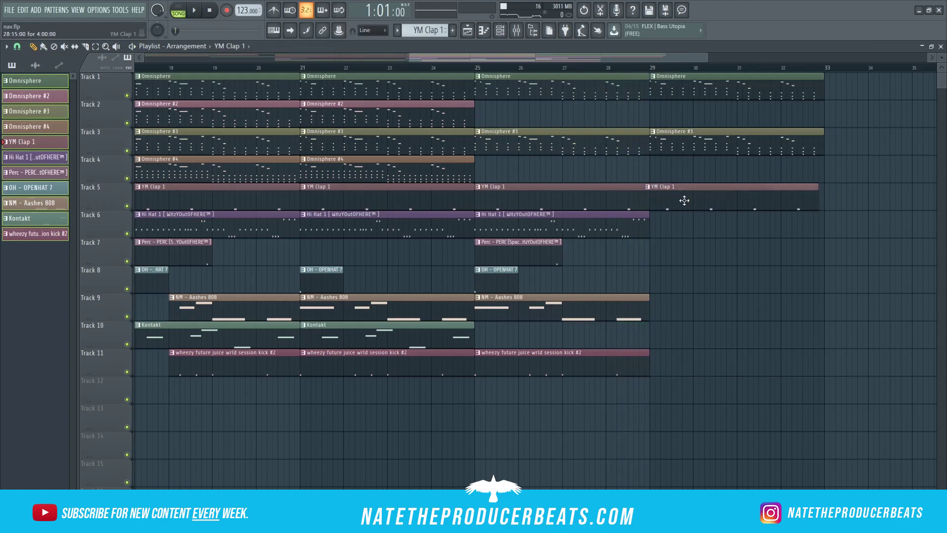
pyautogui.click(641, 222)
pyautogui.click(674, 232)
pyautogui.moveTo(674, 232); pyautogui.dragTo(651, 232)
# Step: Add another NM - Aashes 808 clip at bar 29 on Track 9 and a wheezy kick #2 clip around bar 29 on Track 11
pyautogui.click(611, 312)
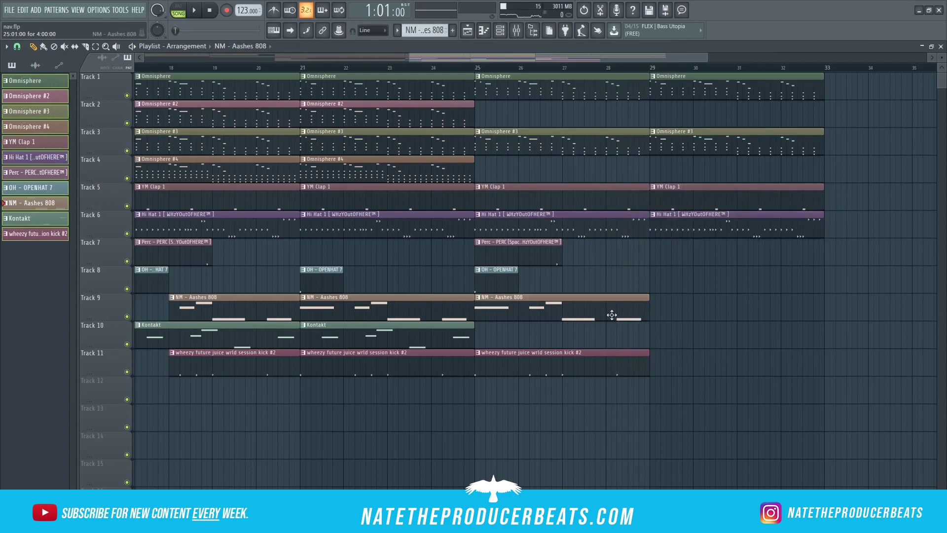
pyautogui.click(689, 316)
pyautogui.moveTo(755, 313); pyautogui.dragTo(730, 318)
pyautogui.click(631, 362)
pyautogui.click(679, 360)
pyautogui.moveTo(744, 364); pyautogui.dragTo(715, 370)
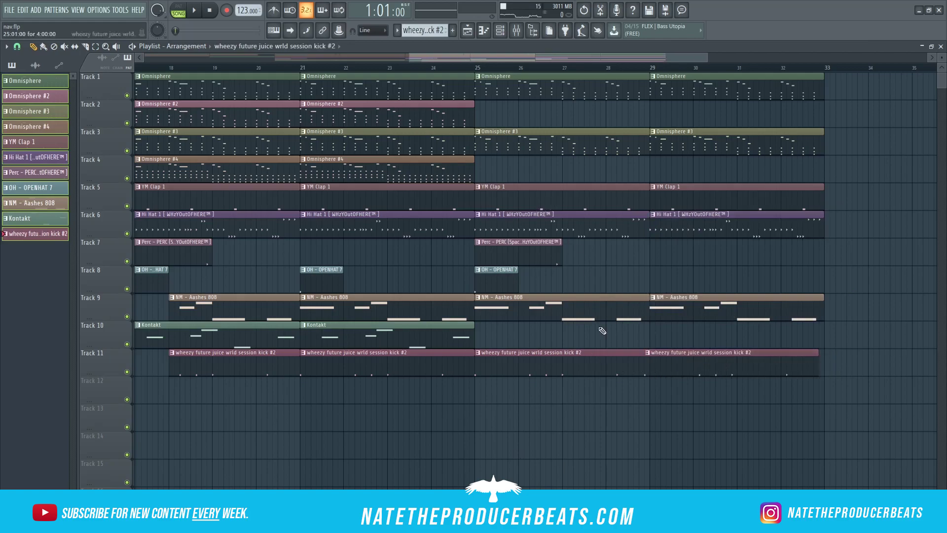
# Step: Delete the kick clip at bar 25 and trim the last 808 and kick clips to start at bar 30
pyautogui.rightClick(570, 368)
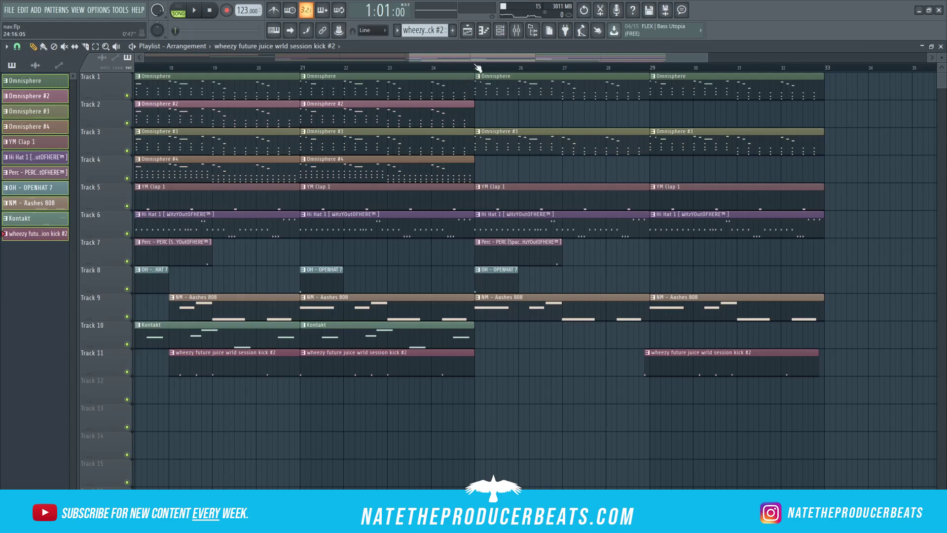
pyautogui.moveTo(653, 303); pyautogui.dragTo(698, 306)
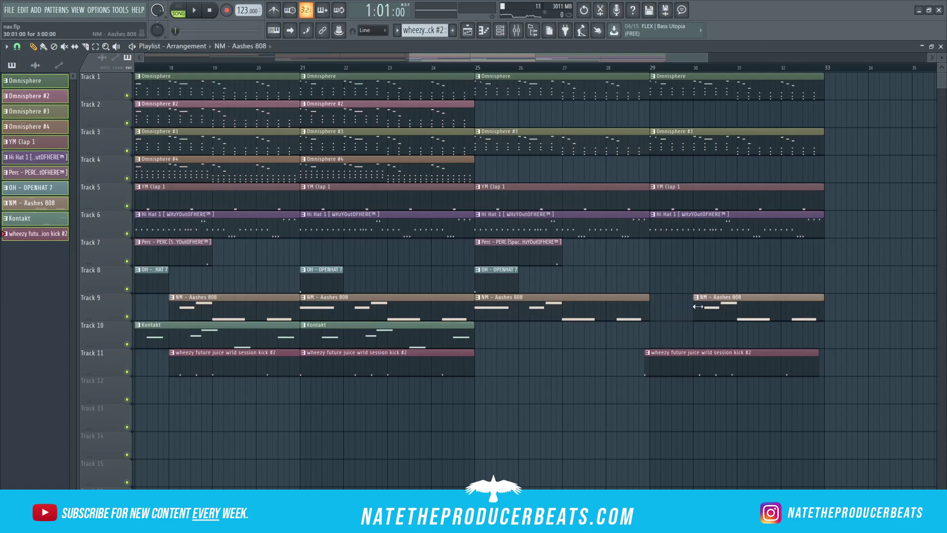
pyautogui.moveTo(708, 364); pyautogui.dragTo(710, 368)
pyautogui.moveTo(651, 368); pyautogui.dragTo(696, 369)
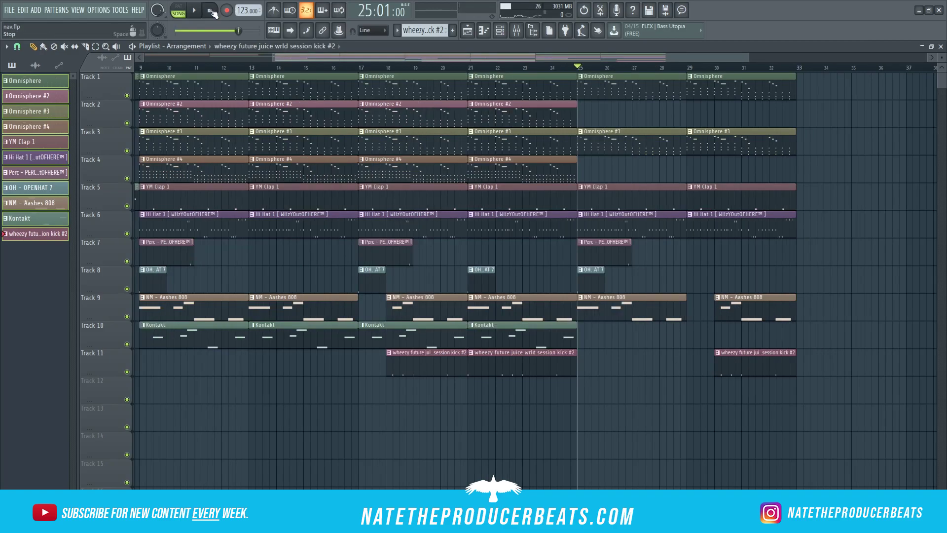
# Step: Stop playback and add wheezy kick #2 and NM - Aashes 808 clips at bar 33 on Tracks 11 and 9
pyautogui.click(210, 10)
pyautogui.click(553, 366)
pyautogui.click(859, 370)
pyautogui.moveTo(861, 371); pyautogui.dragTo(799, 359)
pyautogui.click(618, 309)
pyautogui.click(821, 316)
pyautogui.moveTo(859, 315); pyautogui.dragTo(831, 327)
# Step: Repeat the Hi Hat 1 and YM Clap 1 patterns at bar 33 on Tracks 6 and 5
pyautogui.scroll(-2, 838, 364)
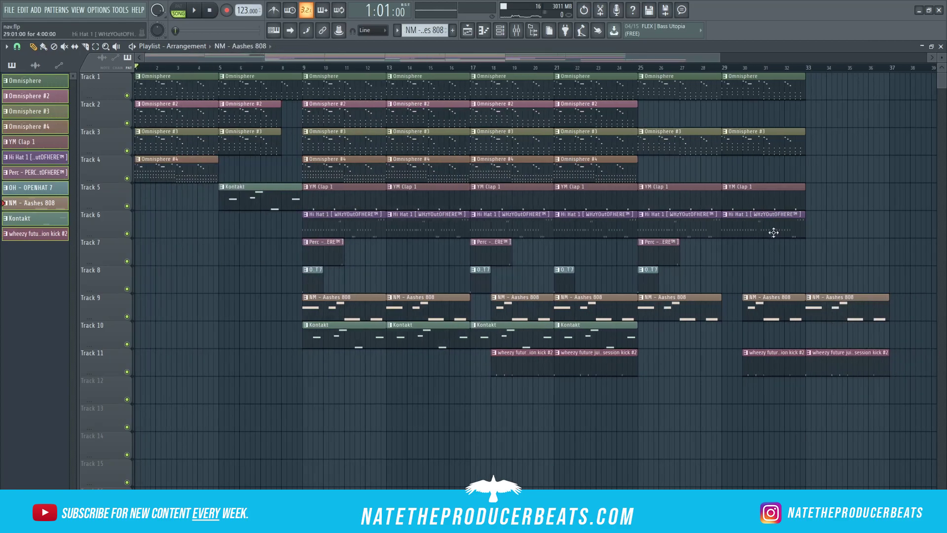
pyautogui.click(774, 233)
pyautogui.click(815, 227)
pyautogui.moveTo(836, 224); pyautogui.dragTo(830, 197)
pyautogui.click(795, 197)
pyautogui.click(828, 198)
# Step: Repeat the Omnisphere #3 and Omnisphere patterns at bar 33 on Tracks 3 and 1
pyautogui.click(795, 141)
pyautogui.click(809, 139)
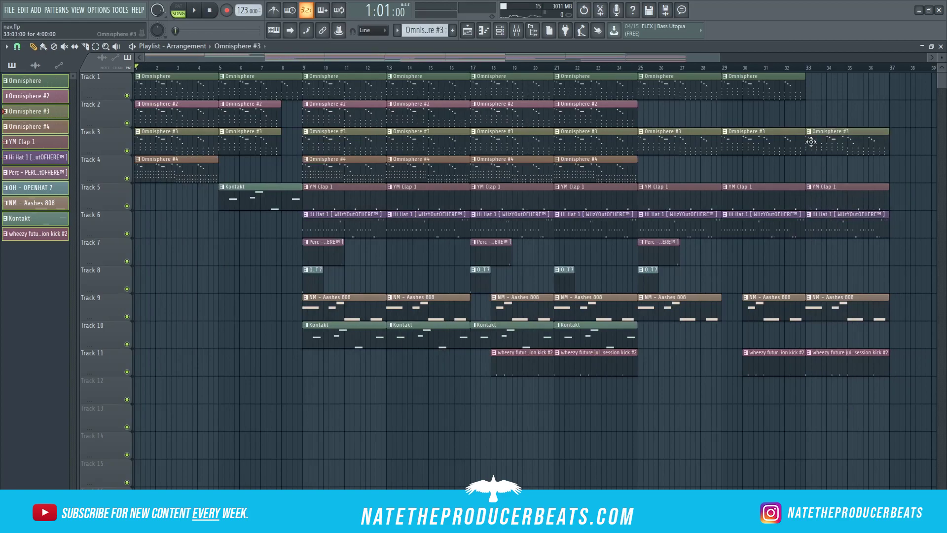
pyautogui.click(802, 88)
pyautogui.click(838, 89)
# Step: Continue the Omnisphere, Omnisphere #3, YM Clap 1 and Hi Hat 1 patterns with one more clip each at bar 37
pyautogui.scroll(-2, 850, 111)
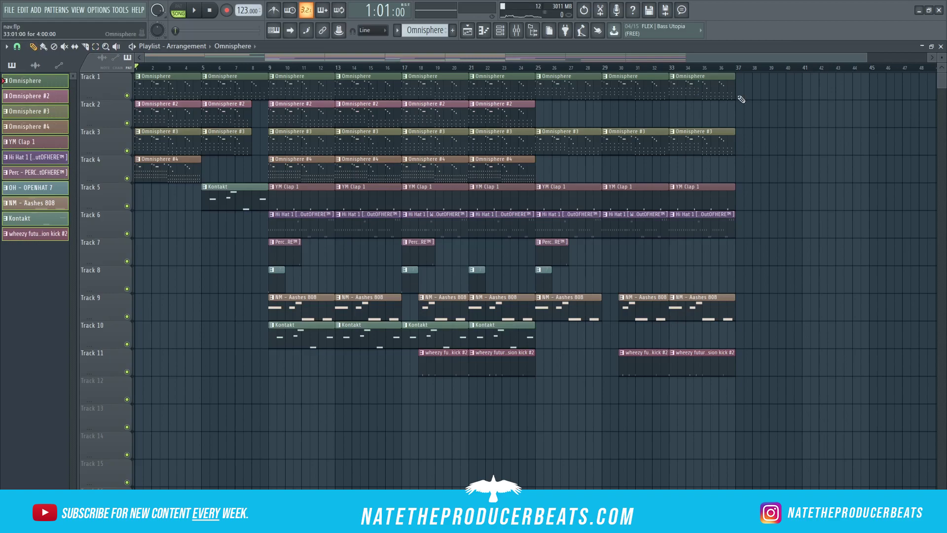
pyautogui.click(745, 93)
pyautogui.click(710, 143)
pyautogui.click(755, 144)
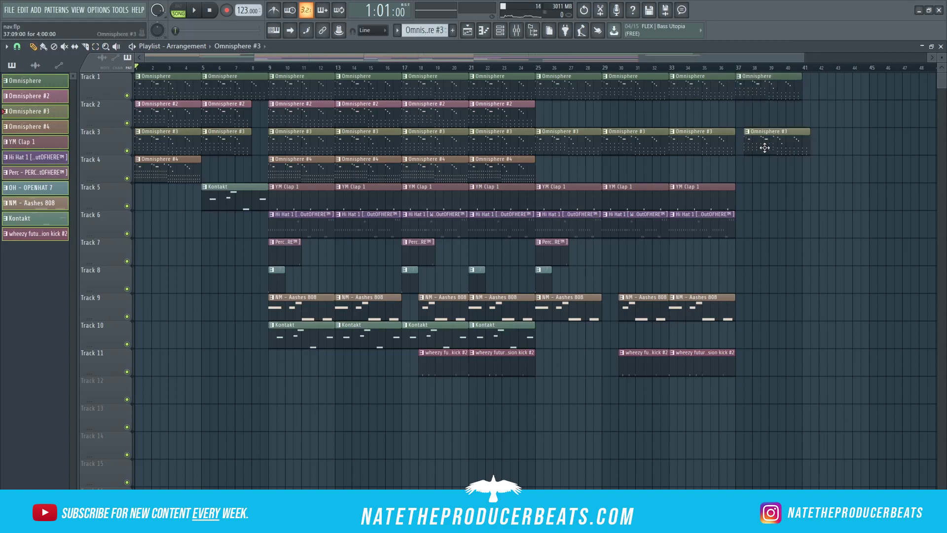
pyautogui.click(718, 192)
pyautogui.click(762, 198)
pyautogui.click(705, 222)
pyautogui.click(765, 224)
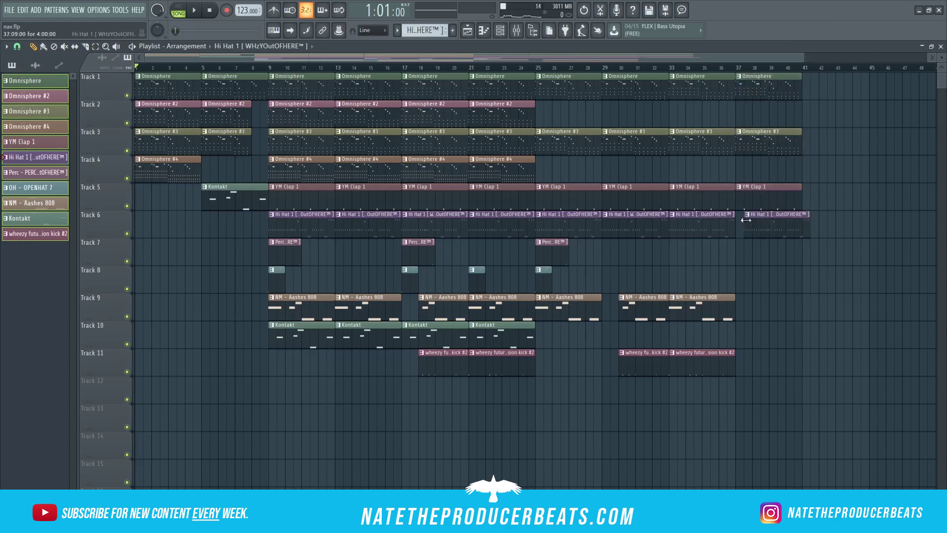
# Step: Add NM - Aashes 808 and wheezy kick #2 clips at bar 37 on Tracks 9 and 11
pyautogui.click(710, 327)
pyautogui.rightClick(735, 335)
pyautogui.click(705, 307)
pyautogui.click(755, 305)
pyautogui.click(721, 364)
pyautogui.click(748, 359)
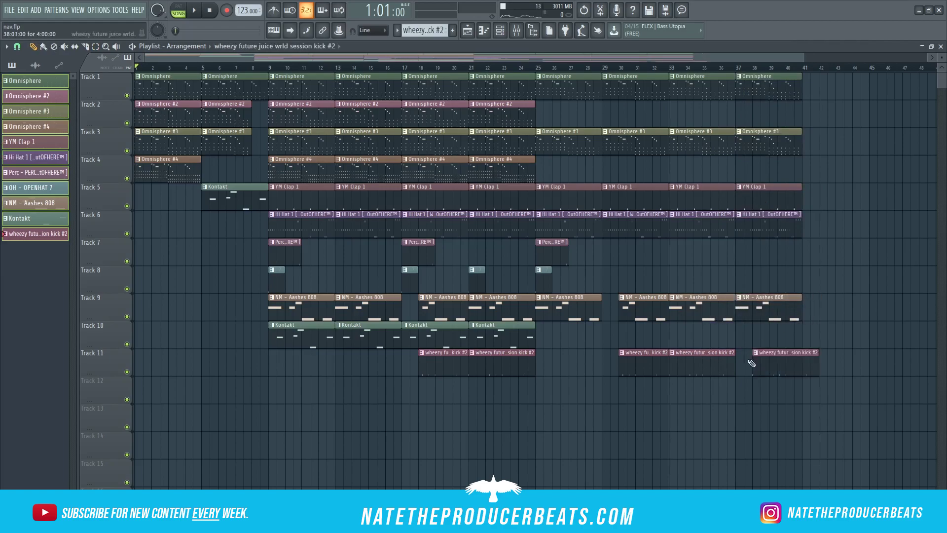
# Step: Trim the last 808 and kick clips to start at bar 38
pyautogui.scroll(3, 778, 383)
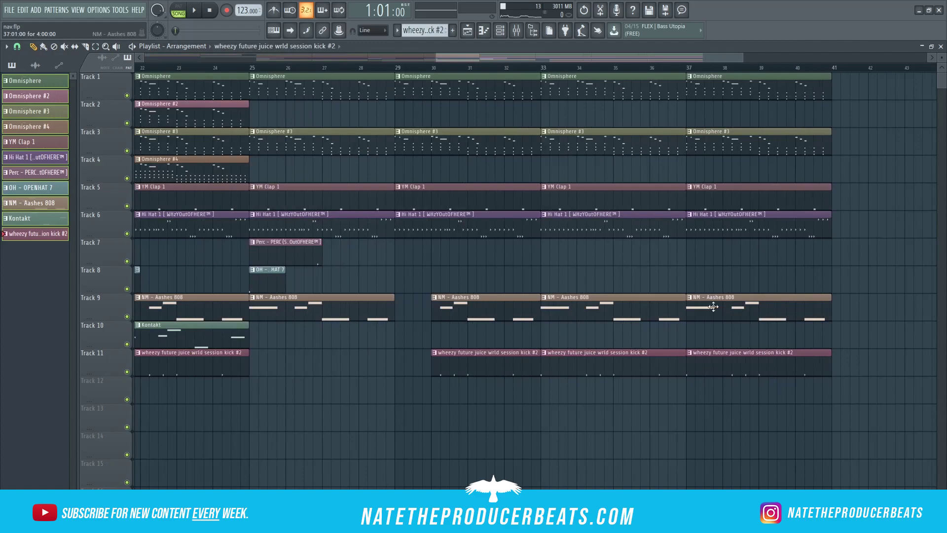
pyautogui.moveTo(689, 312); pyautogui.dragTo(724, 311)
pyautogui.moveTo(689, 363); pyautogui.dragTo(717, 365)
# Step: Duplicate all clips from bar 25 to bar 41 and place the copy at bar 41, removing any stray clip
pyautogui.scroll(-5, 656, 372)
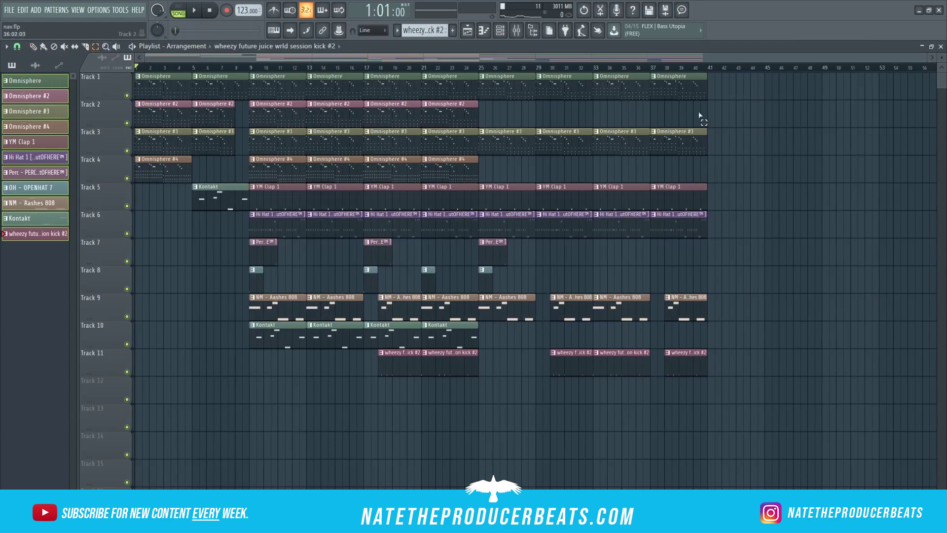
pyautogui.moveTo(772, 459); pyautogui.dragTo(493, 86)
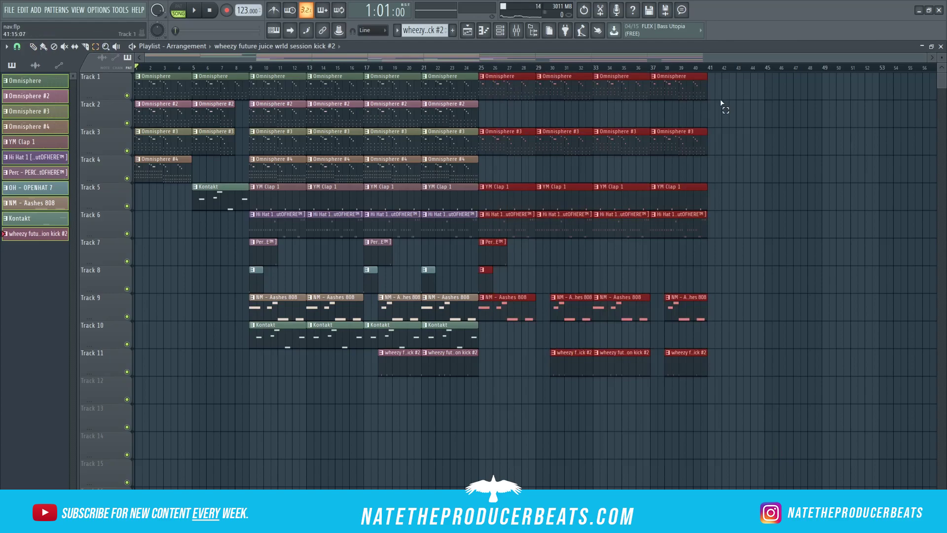
pyautogui.hotkey('ctrl', 'v')
pyautogui.click(33, 47)
pyautogui.moveTo(234, 86); pyautogui.dragTo(805, 76)
pyautogui.click(742, 389)
pyautogui.rightClick(752, 391)
# Step: Duplicate everything from bar 9 to bar 57 and place the copy at bar 57
pyautogui.scroll(-2, 740, 389)
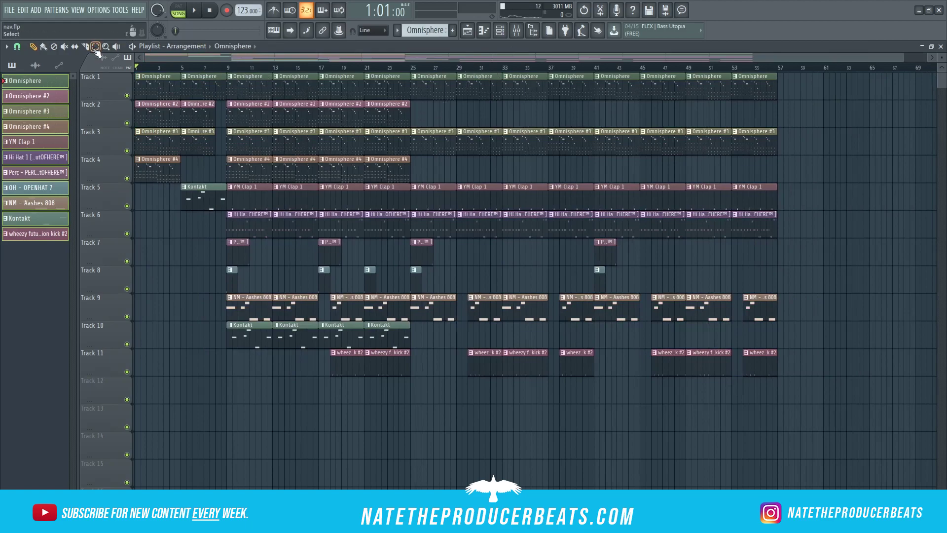
pyautogui.moveTo(815, 430); pyautogui.dragTo(235, 77)
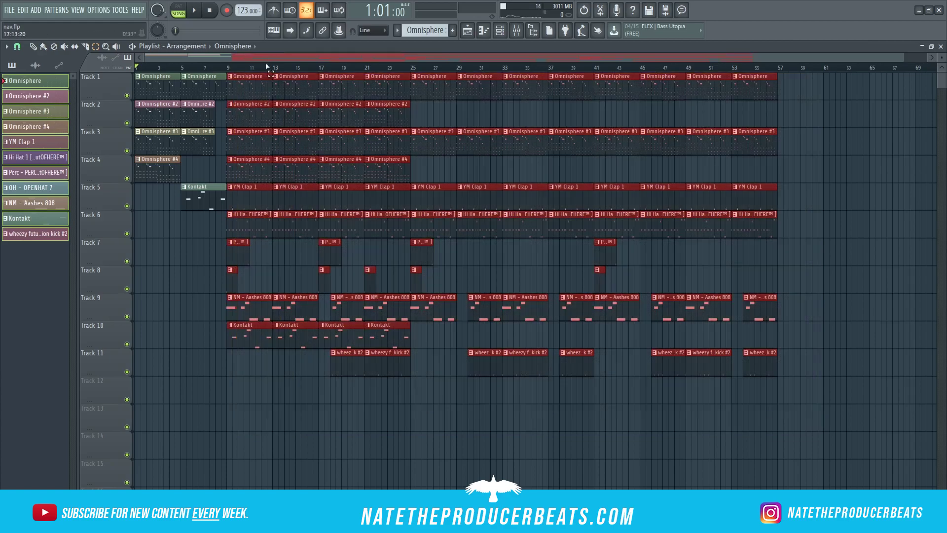
pyautogui.hotkey('ctrl', 'v')
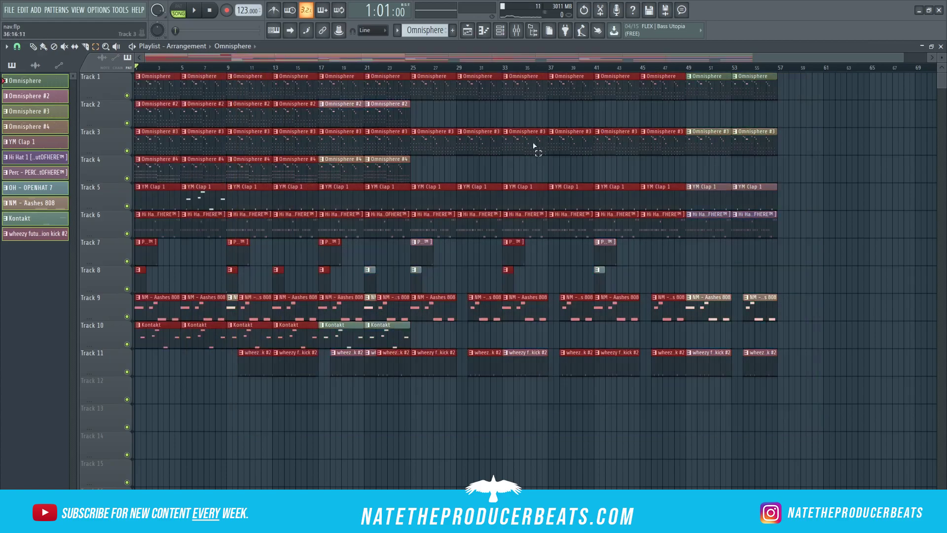
pyautogui.moveTo(174, 104); pyautogui.dragTo(811, 97)
# Step: Duplicate the section from bar 57 to bar 73 and place the copy at bar 105, deleting the stray Omnisphere #2 clip
pyautogui.scroll(-3, 725, 227)
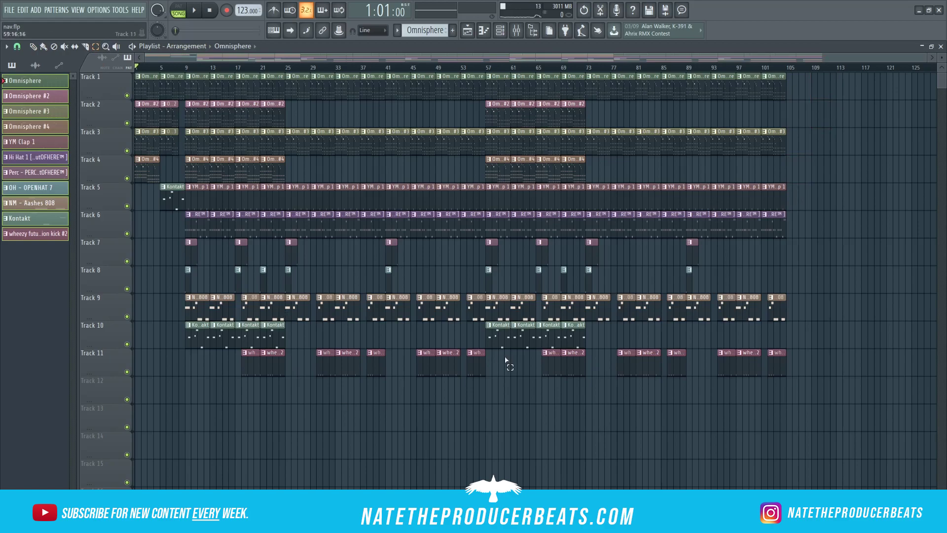
pyautogui.moveTo(576, 406); pyautogui.dragTo(505, 103)
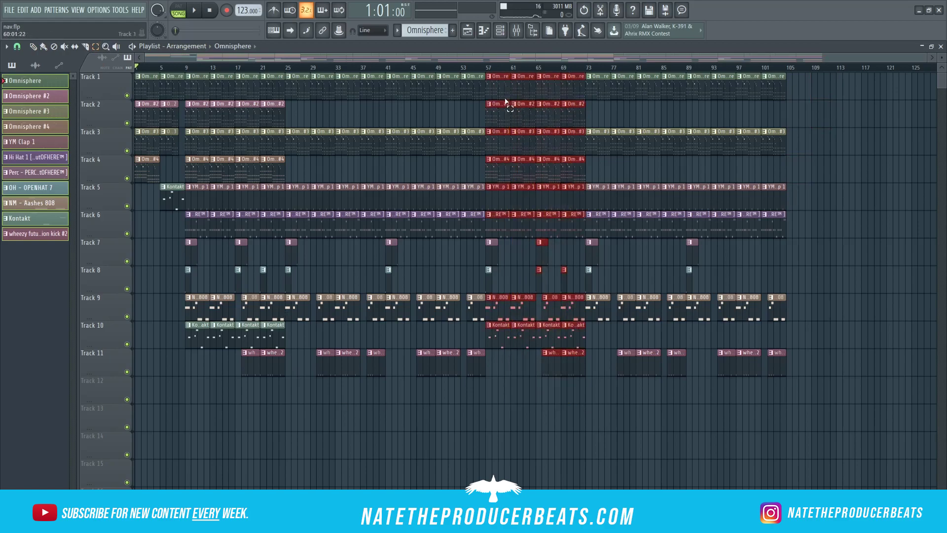
pyautogui.hotkey('ctrl', 'b')
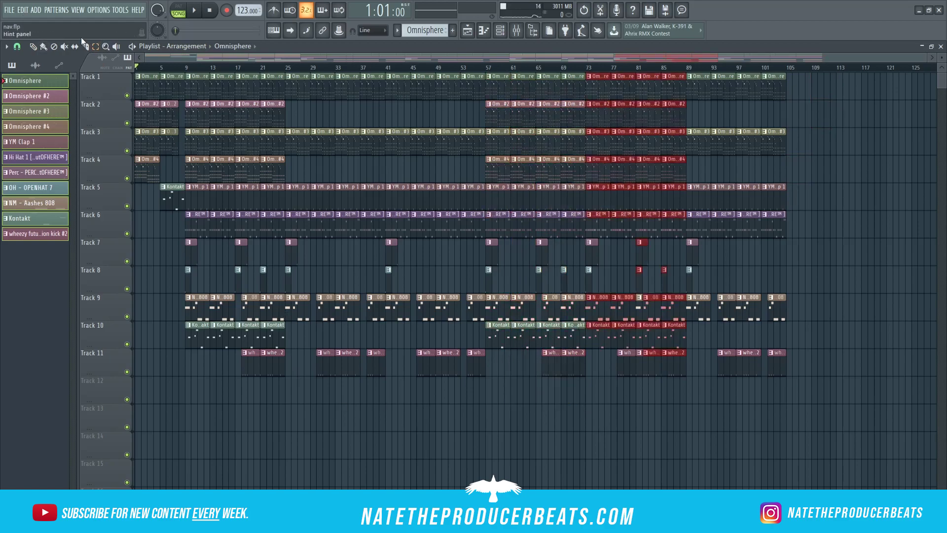
pyautogui.click(34, 46)
pyautogui.moveTo(611, 121)
pyautogui.mouseDown()
pyautogui.moveTo(760, 119)
pyautogui.moveTo(614, 92)
pyautogui.moveTo(809, 123)
pyautogui.moveTo(801, 125)
pyautogui.mouseUp()
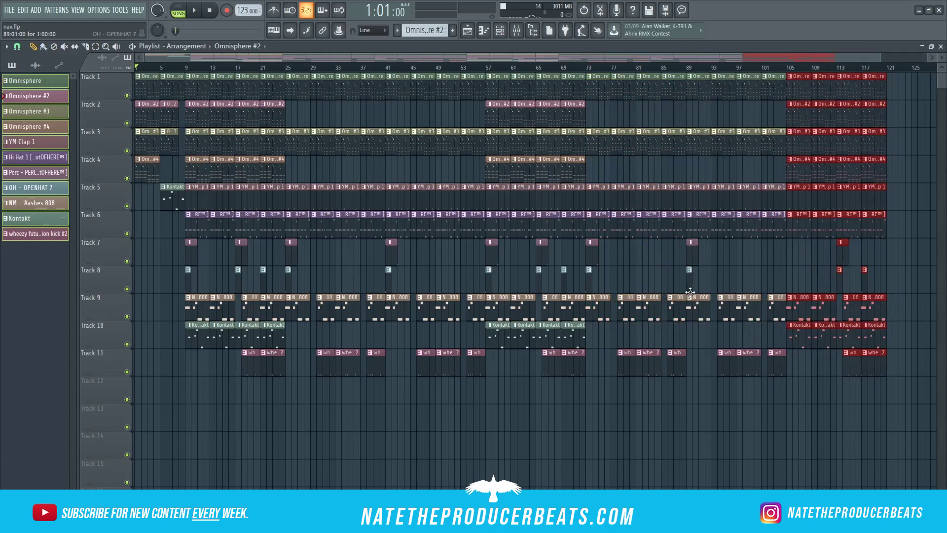
pyautogui.scroll(-1, 804, 138)
pyautogui.click(900, 168)
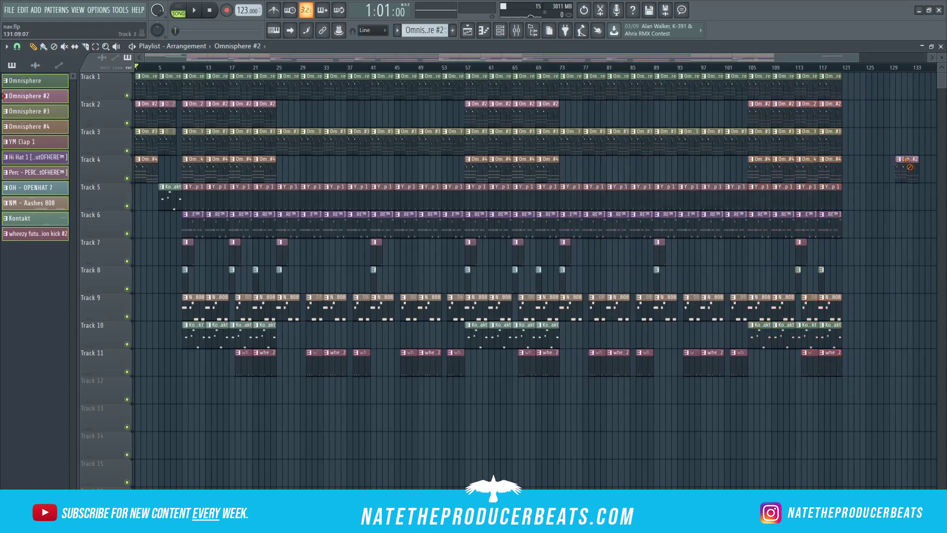
pyautogui.rightClick(909, 165)
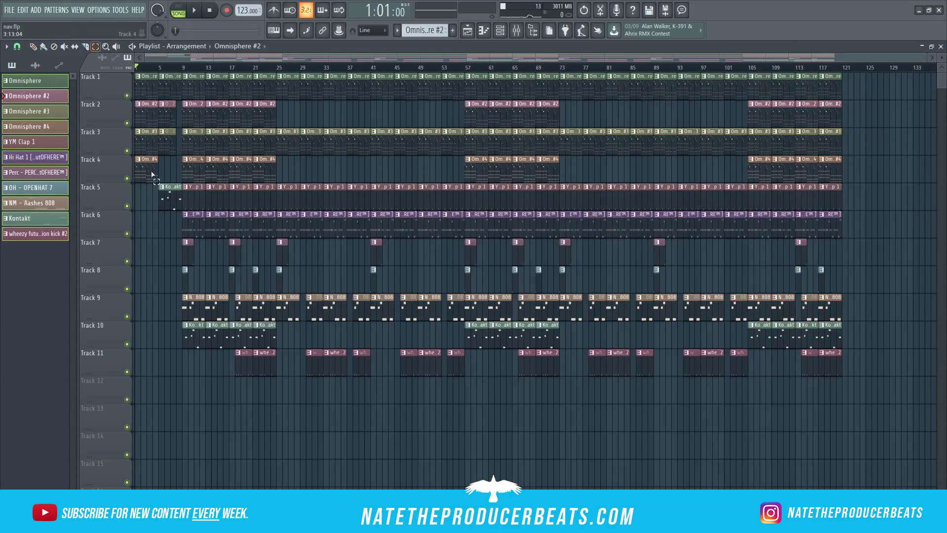
# Step: Copy the intro clips from bars 1 to 9 and place the copy at the end of the arrangement as an outro
pyautogui.moveTo(163, 228); pyautogui.dragTo(132, 99)
pyautogui.moveTo(270, 57); pyautogui.dragTo(616, 94)
pyautogui.hscroll(-5, 613, 96)
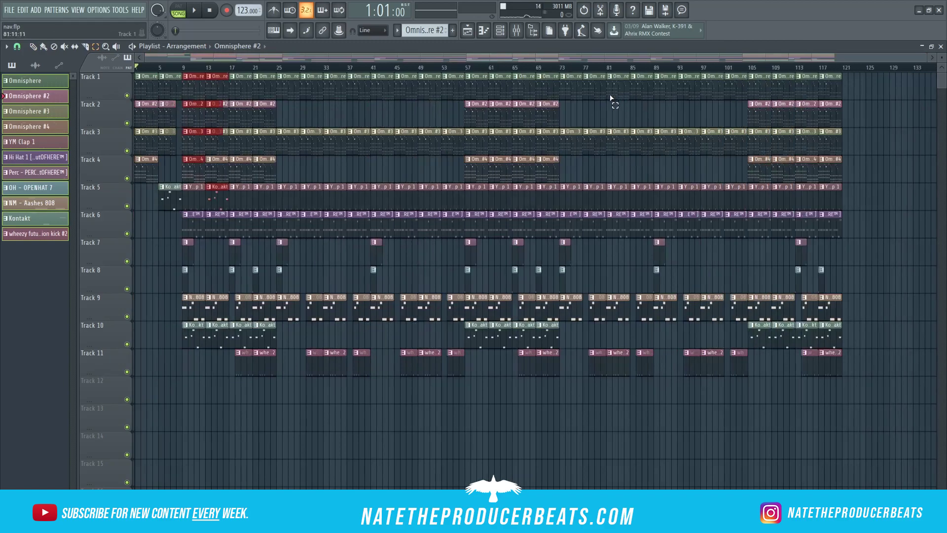
pyautogui.moveTo(238, 115); pyautogui.dragTo(859, 86)
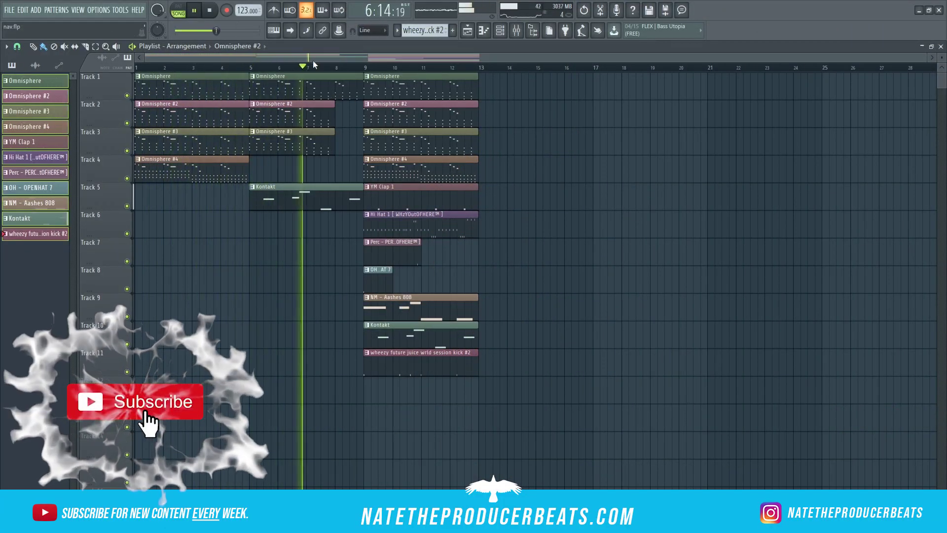
# Step: Delete the kick clip at bar 9 and remove the trial Kontakt and 808 clips at bar 13
pyautogui.rightClick(449, 364)
pyautogui.click(423, 336)
pyautogui.click(492, 333)
pyautogui.click(463, 306)
pyautogui.click(483, 307)
pyautogui.rightClick(530, 309)
pyautogui.rightClick(533, 342)
pyautogui.press('space')
# Step: Copy the four Omnisphere clips, YM Clap 1, Hi Hat 1, NM - Aashes 808 and Kontakt from bar 9 to bar 13
pyautogui.keyDown('shift'); pyautogui.moveTo(385, 90); pyautogui.dragTo(500, 91); pyautogui.keyUp('shift')
pyautogui.keyDown('shift'); pyautogui.moveTo(390, 119); pyautogui.dragTo(504, 119); pyautogui.keyUp('shift')
pyautogui.keyDown('shift'); pyautogui.moveTo(394, 147); pyautogui.dragTo(505, 147); pyautogui.keyUp('shift')
pyautogui.keyDown('shift'); pyautogui.moveTo(392, 173); pyautogui.dragTo(507, 173); pyautogui.keyUp('shift')
pyautogui.keyDown('shift'); pyautogui.moveTo(393, 201); pyautogui.dragTo(507, 201); pyautogui.keyUp('shift')
pyautogui.keyDown('shift'); pyautogui.moveTo(389, 228); pyautogui.dragTo(504, 228); pyautogui.keyUp('shift')
pyautogui.keyDown('shift'); pyautogui.moveTo(386, 313); pyautogui.dragTo(501, 312); pyautogui.keyUp('shift')
pyautogui.keyDown('shift'); pyautogui.moveTo(386, 337); pyautogui.dragTo(501, 337); pyautogui.keyUp('shift')
# Step: Duplicate the bar 9 section to bar 17, add wheezy kick #2 clips under it on Track 11, and preview it
pyautogui.click(96, 46)
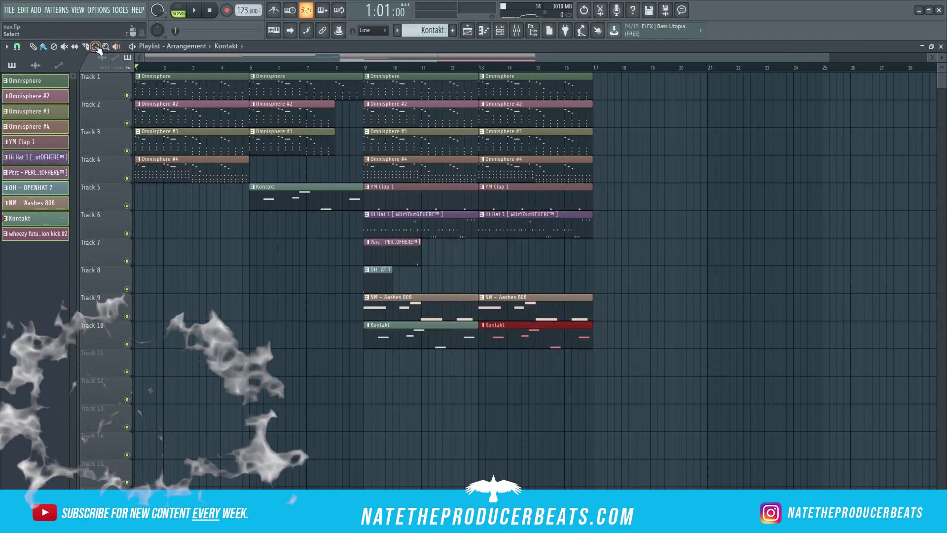
pyautogui.moveTo(587, 365); pyautogui.dragTo(395, 96)
pyautogui.hotkey('ctrl', 'b')
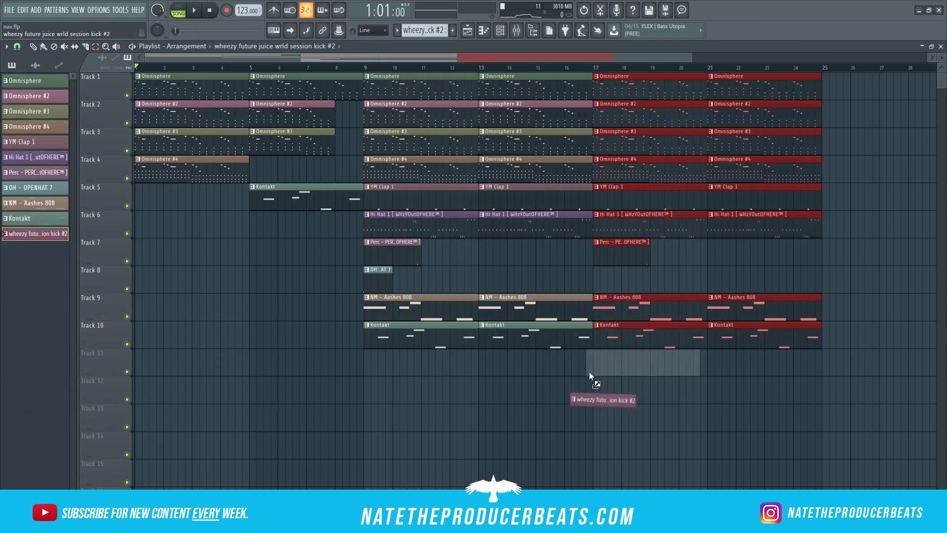
pyautogui.moveTo(589, 372); pyautogui.dragTo(688, 368)
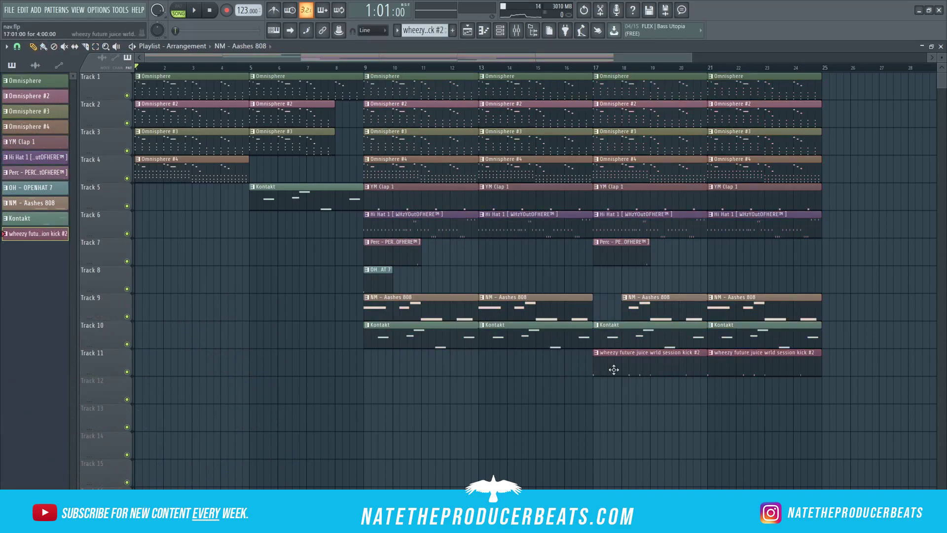
pyautogui.press('space')
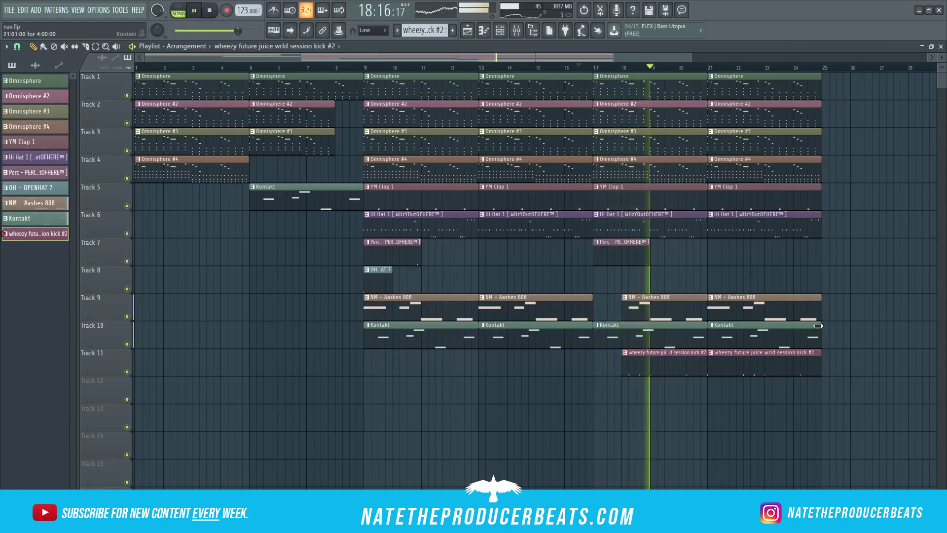
pyautogui.scroll(-1, 715, 293)
pyautogui.click(542, 252)
pyautogui.click(612, 253)
pyautogui.moveTo(636, 256); pyautogui.dragTo(685, 262)
pyautogui.rightClick(685, 262)
# Step: Add OH - OPENHAT 7 clips at bars 17 and 21 on Track 8 and preview the section
pyautogui.click(334, 275)
pyautogui.click(526, 282)
pyautogui.press('space')
pyautogui.press('space')
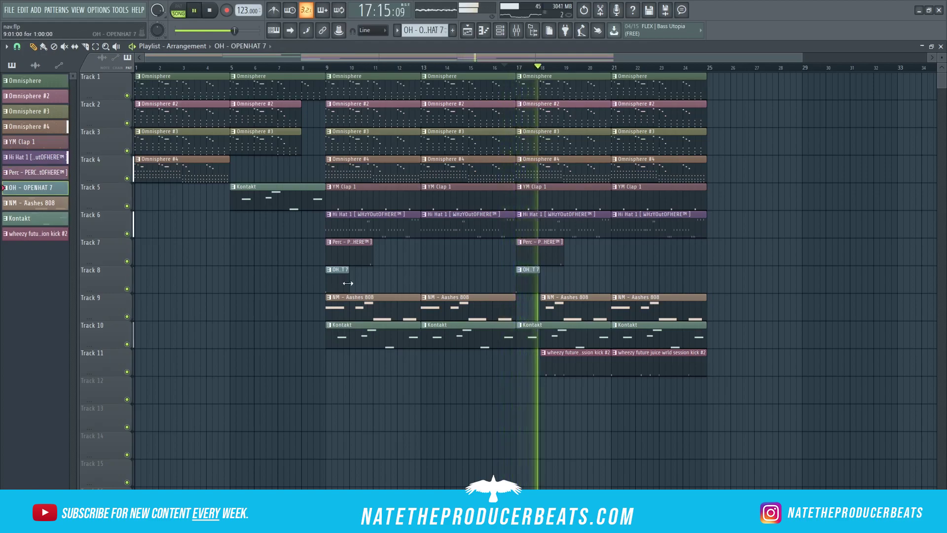
pyautogui.click(621, 286)
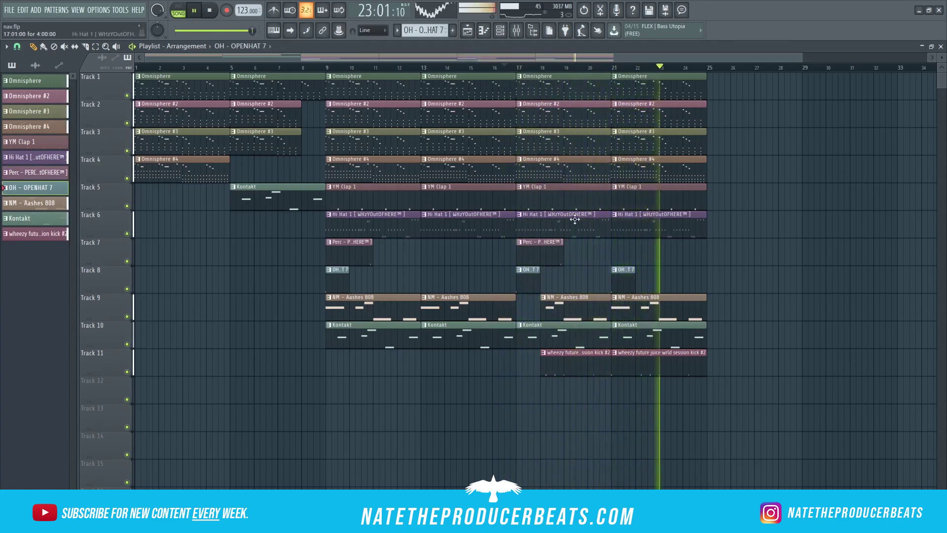
pyautogui.click(203, 19)
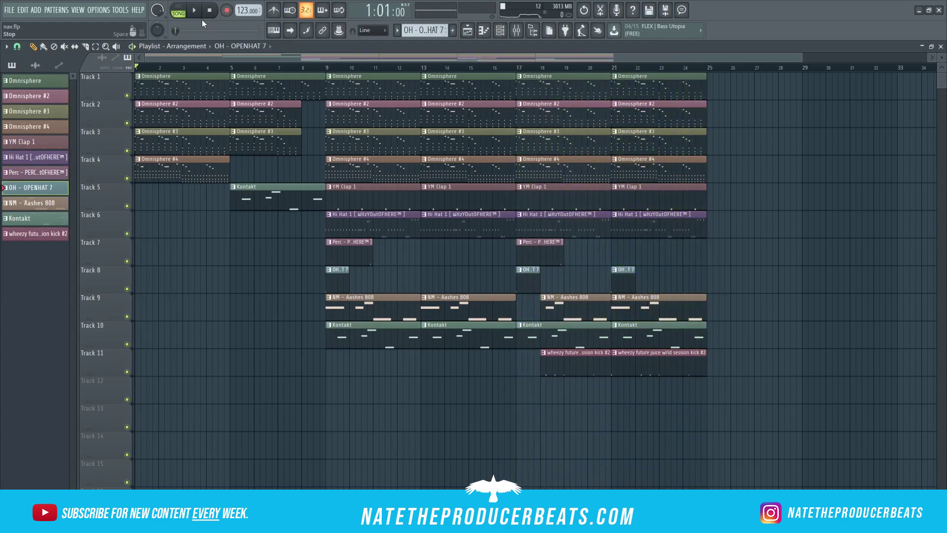
# Step: Extend the arrangement with a copied section at bar 25, delete its Kontakt clip, and preview the section
pyautogui.scroll(-1, 628, 332)
pyautogui.click(616, 81)
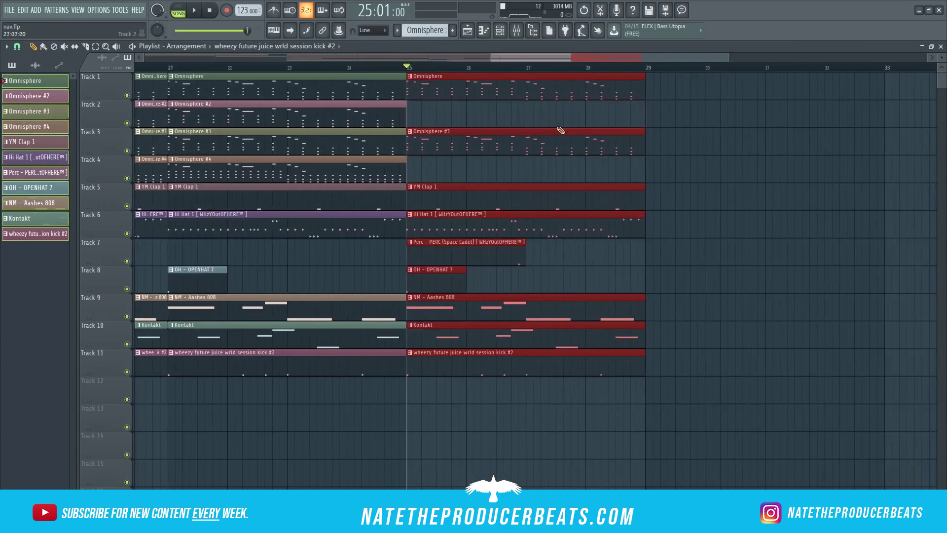
pyautogui.rightClick(484, 346)
pyautogui.press('space')
pyautogui.scroll(-1, 657, 148)
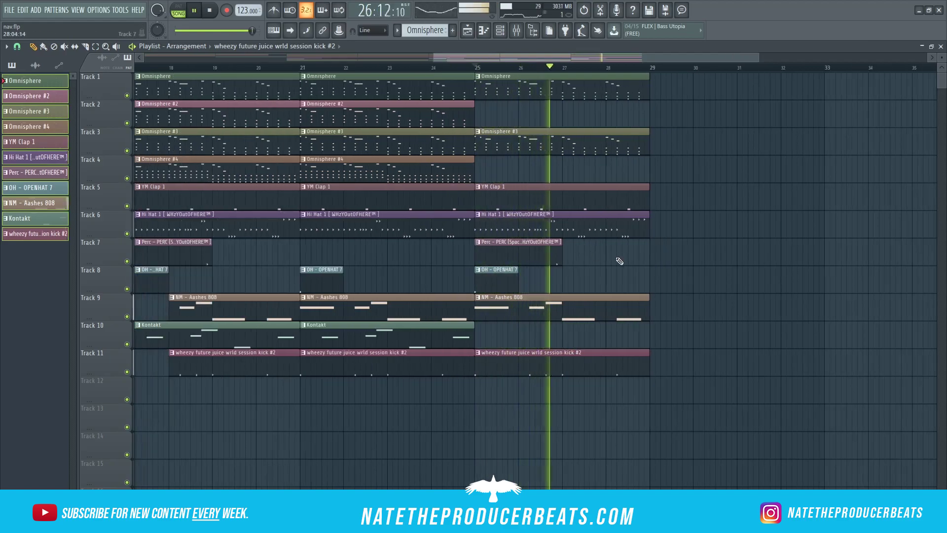
# Step: Repeat the Omnisphere and Omnisphere #3 patterns at bar 29 on Tracks 1 and 3, discarding the stray clip on Track 11
pyautogui.click(660, 366)
pyautogui.rightClick(659, 365)
pyautogui.click(636, 86)
pyautogui.click(671, 118)
pyautogui.moveTo(679, 118); pyautogui.dragTo(661, 88)
pyautogui.press('space')
pyautogui.click(607, 143)
pyautogui.click(662, 143)
# Step: Add YM Clap 1 and Hi Hat 1 clips at bar 29 on Tracks 5 and 6 and preview the section
pyautogui.click(622, 198)
pyautogui.click(672, 206)
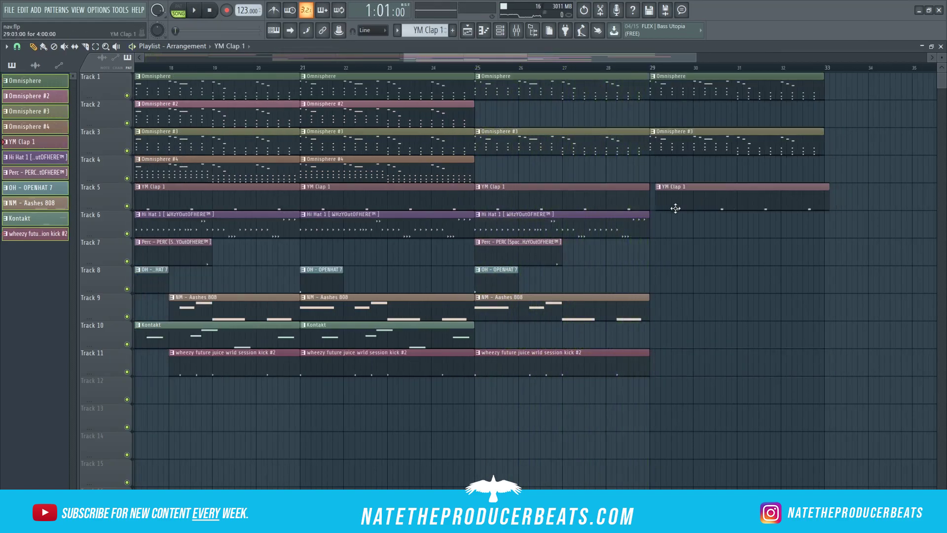
pyautogui.click(619, 226)
pyautogui.click(661, 226)
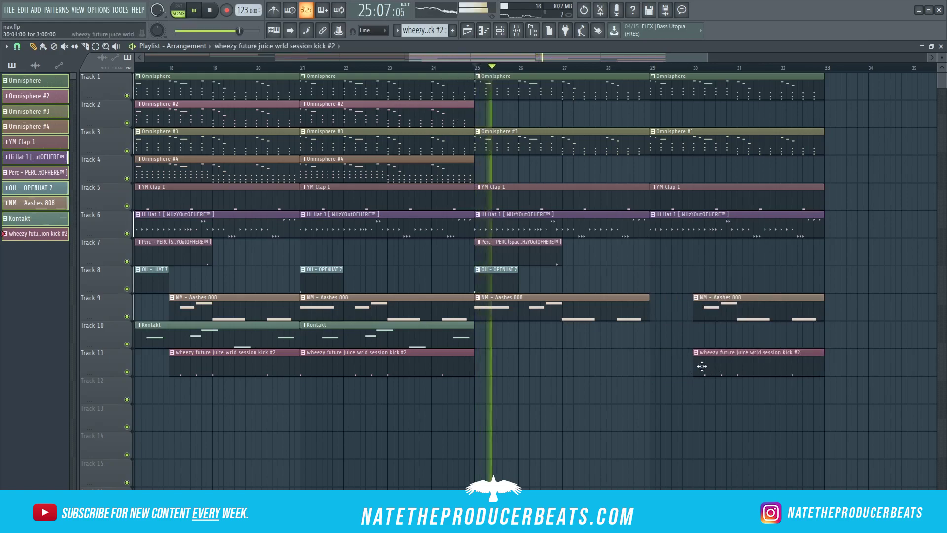
pyautogui.scroll(-2, 755, 444)
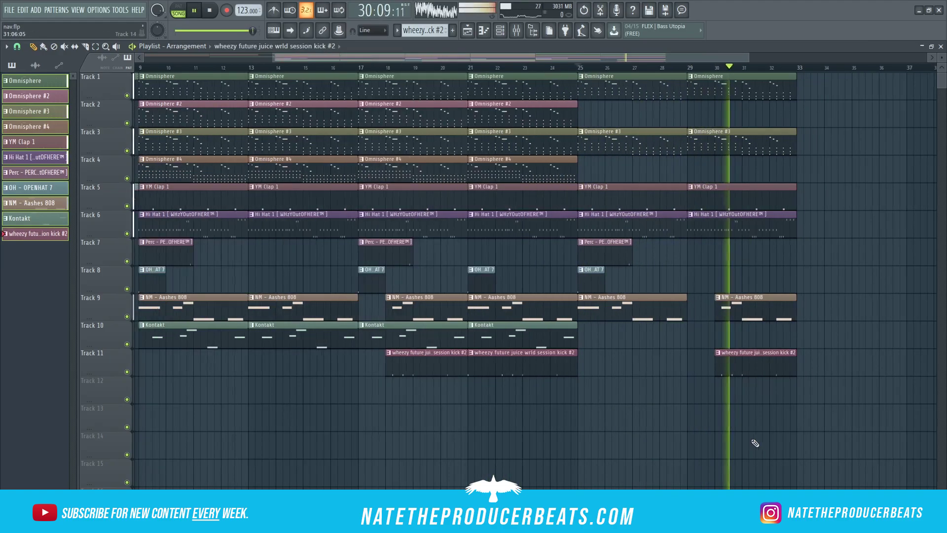
pyautogui.press('space')
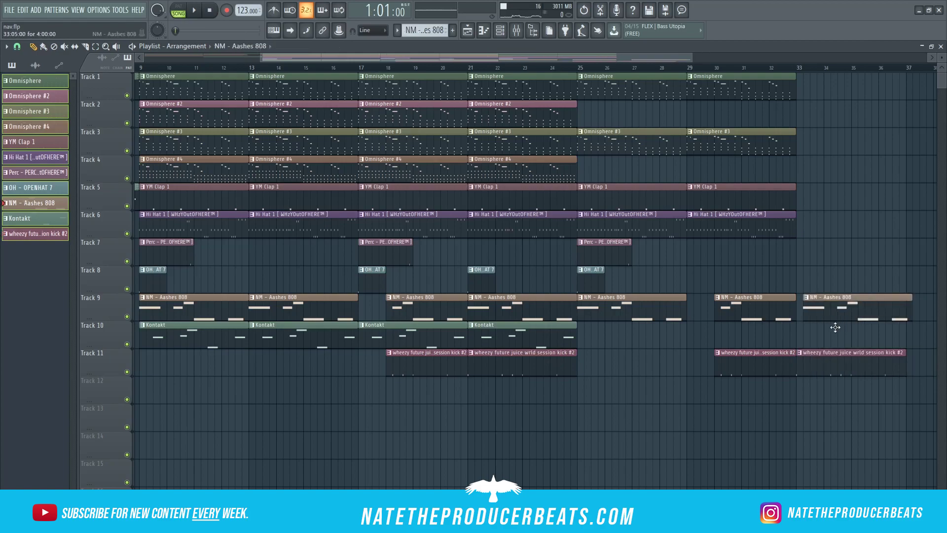
# Step: Fill the bar 33 section with NM - Aashes 808, Hi Hat 1, Omnisphere #3 and Omnisphere clips on their tracks
pyautogui.moveTo(836, 327); pyautogui.dragTo(829, 311)
pyautogui.scroll(-1, 835, 327)
pyautogui.click(790, 225)
pyautogui.click(819, 224)
pyautogui.click(814, 141)
pyautogui.click(790, 86)
pyautogui.click(814, 86)
pyautogui.scroll(-1, 888, 342)
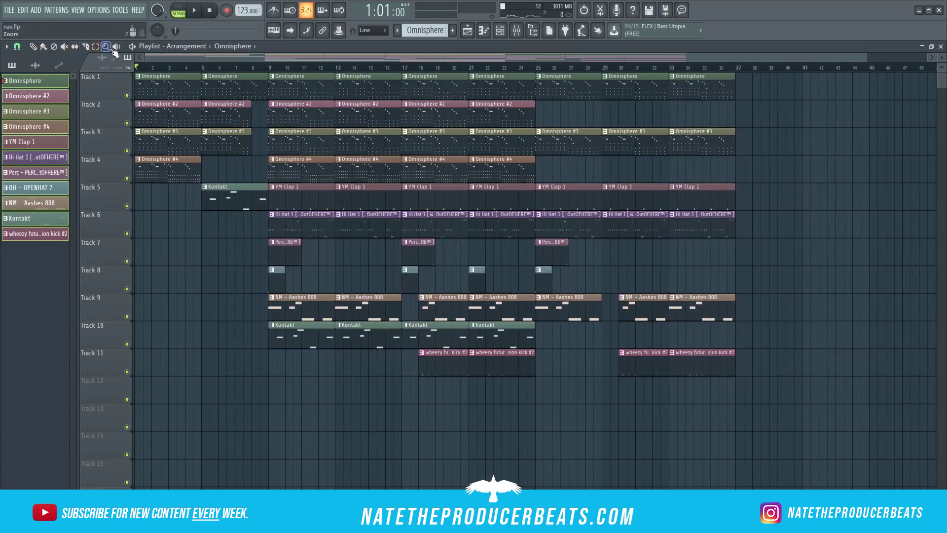
# Step: Add another wheezy kick #2 clip at bar 37 on Track 11
pyautogui.click(716, 371)
pyautogui.click(755, 365)
pyautogui.scroll(2, 777, 340)
pyautogui.scroll(-2, 657, 88)
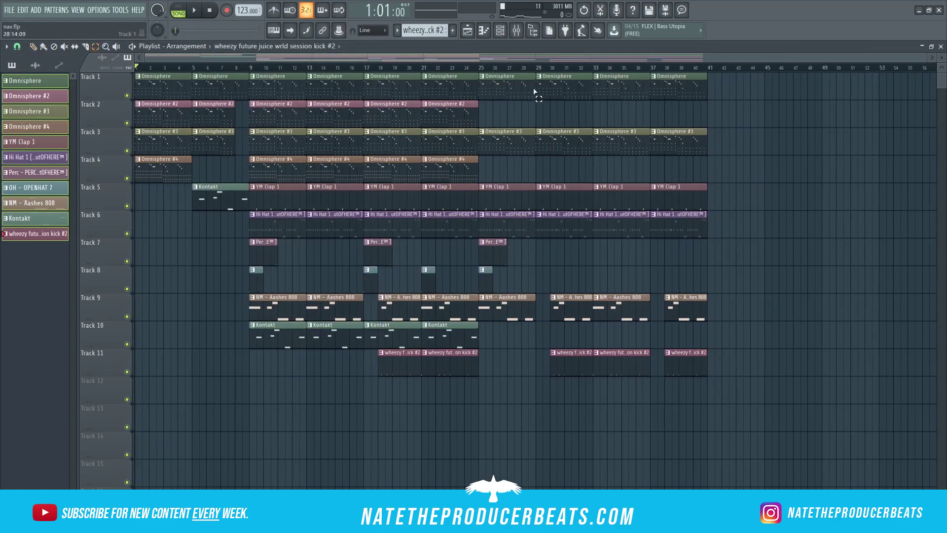
# Step: Copy the clips from bars 25 to 41, paste them, move the copy to bar 41 and deselect it
pyautogui.moveTo(716, 382); pyautogui.dragTo(486, 86)
pyautogui.hotkey('ctrl', 'c')
pyautogui.hotkey('ctrl', 'v')
pyautogui.moveTo(232, 77); pyautogui.dragTo(806, 77)
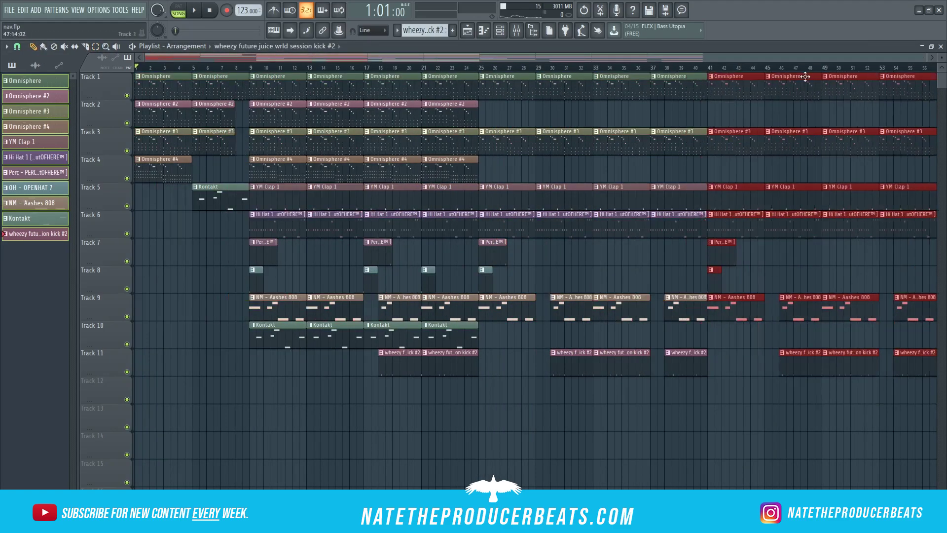
pyautogui.hotkey('ctrl', 'd')
# Step: Select all clips from bar 9 to bar 57 and repeat them from bar 57 onward
pyautogui.scroll(-1, 565, 56)
pyautogui.moveTo(815, 372); pyautogui.dragTo(233, 74)
pyautogui.hotkey('ctrl', 'b')
pyautogui.scroll(-2, 704, 93)
# Step: Place a copy of the intro clips at bar 105 as the outro and play the song from the start
pyautogui.click(178, 246)
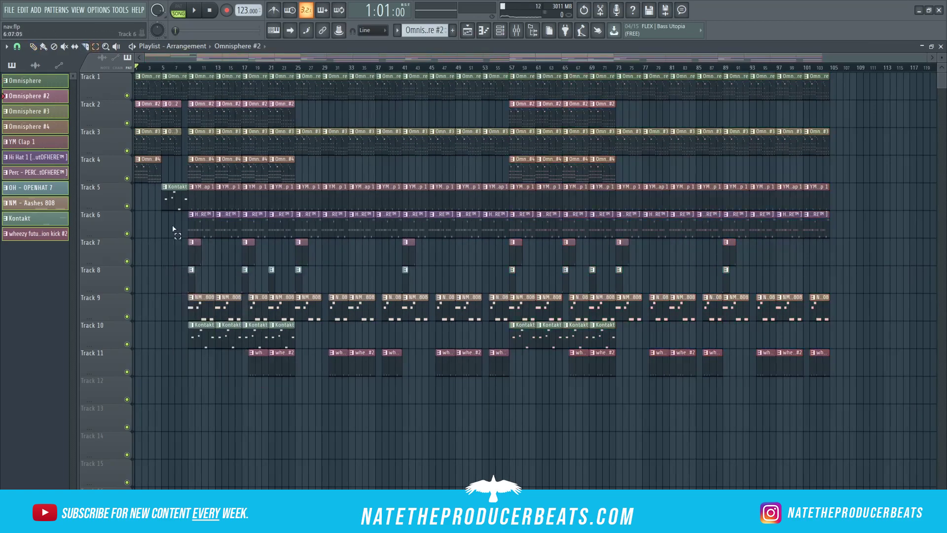
pyautogui.moveTo(202, 90); pyautogui.dragTo(846, 90)
pyautogui.press('space')
pyautogui.scroll(-1, 372, 226)
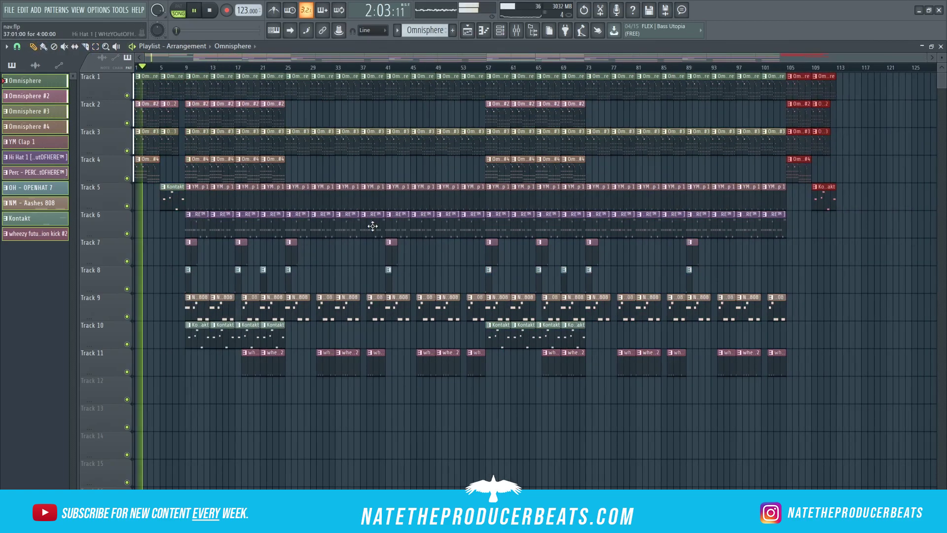